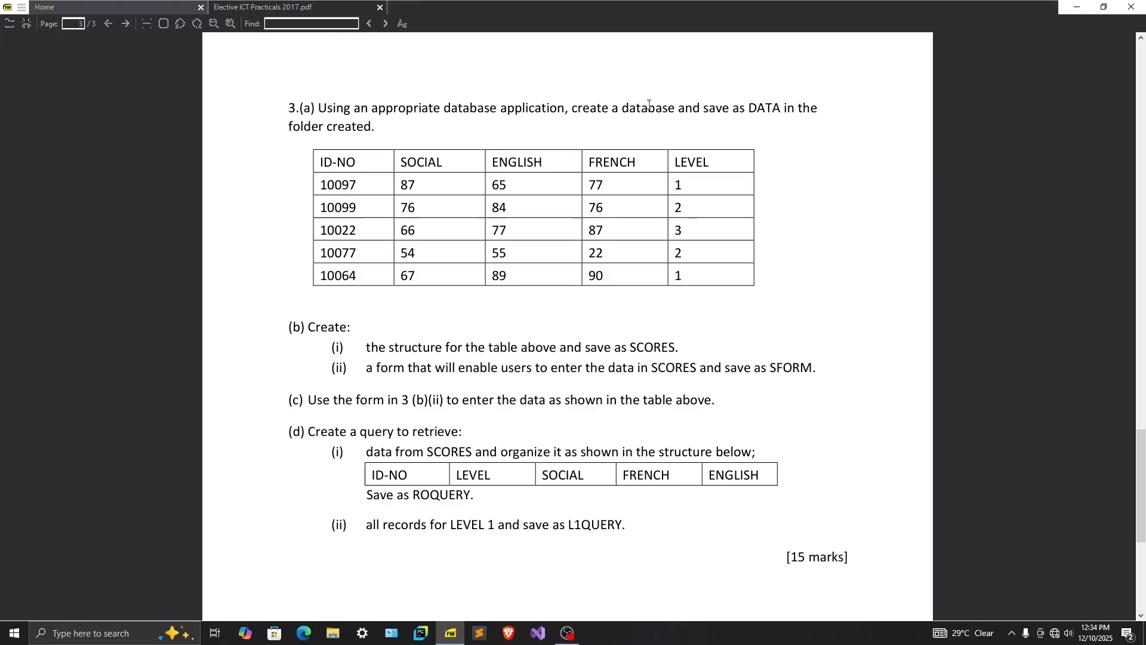
Mark the required database name DATA in the exam PDF, switch to Microsoft Access and start a blank database.
left_click_drag(749, 107, 779, 109)
left_click(1076, 7)
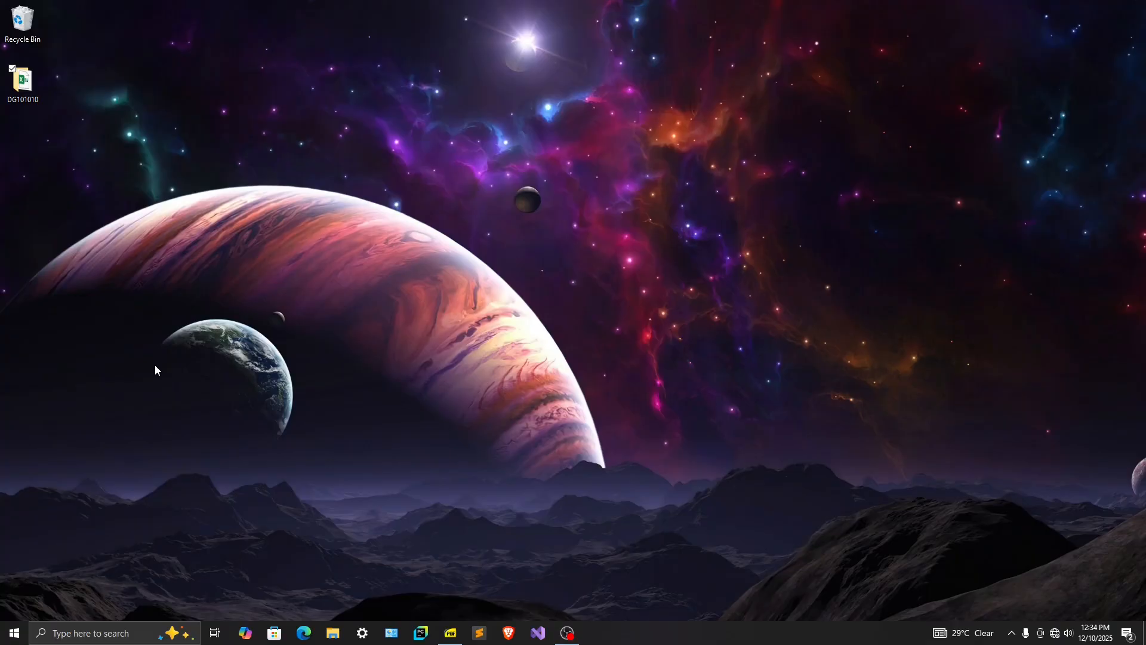
key("super")
type("ACCESS")
key("Return")
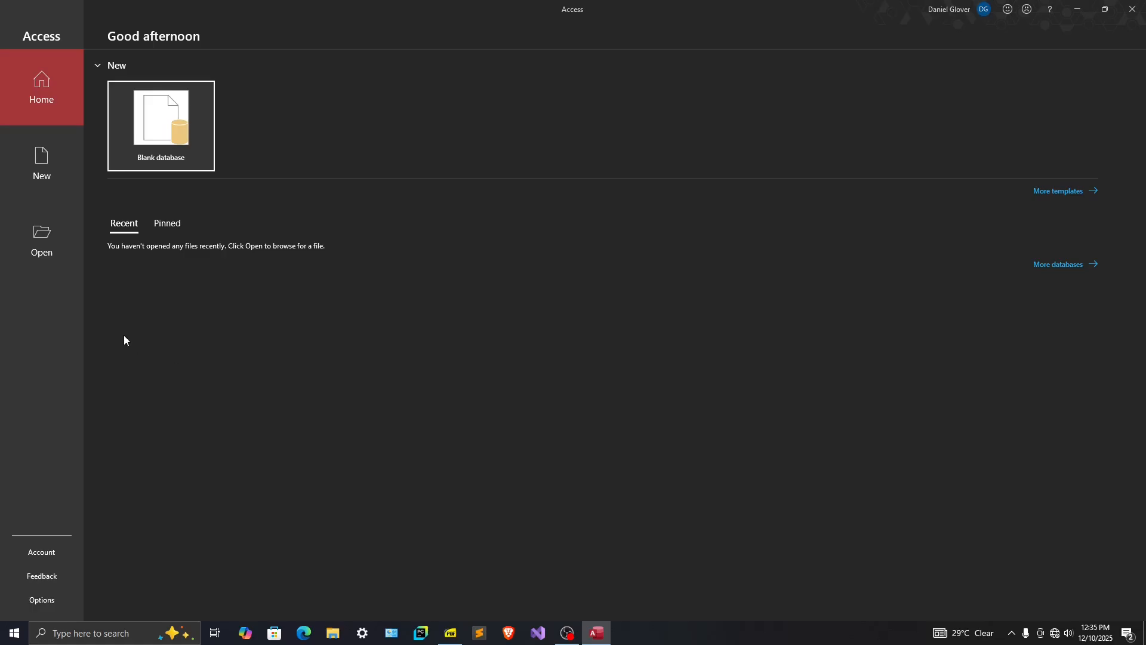
left_click(153, 150)
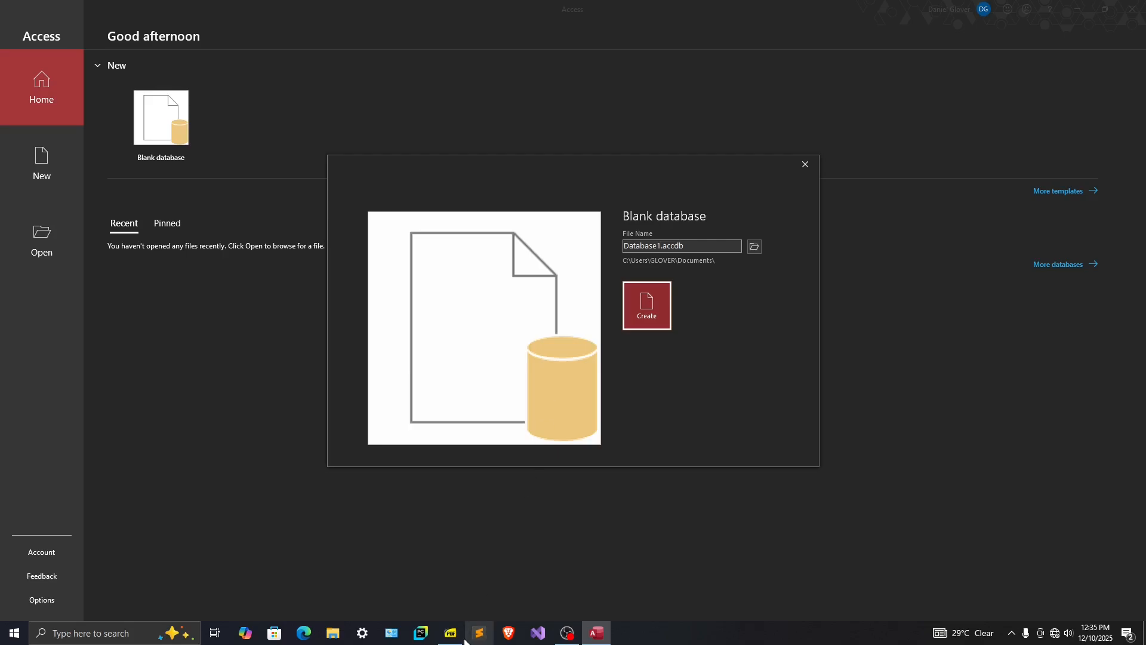
Create the blank database with the file name DATA in the DG101010 folder on the Desktop.
left_click(472, 582)
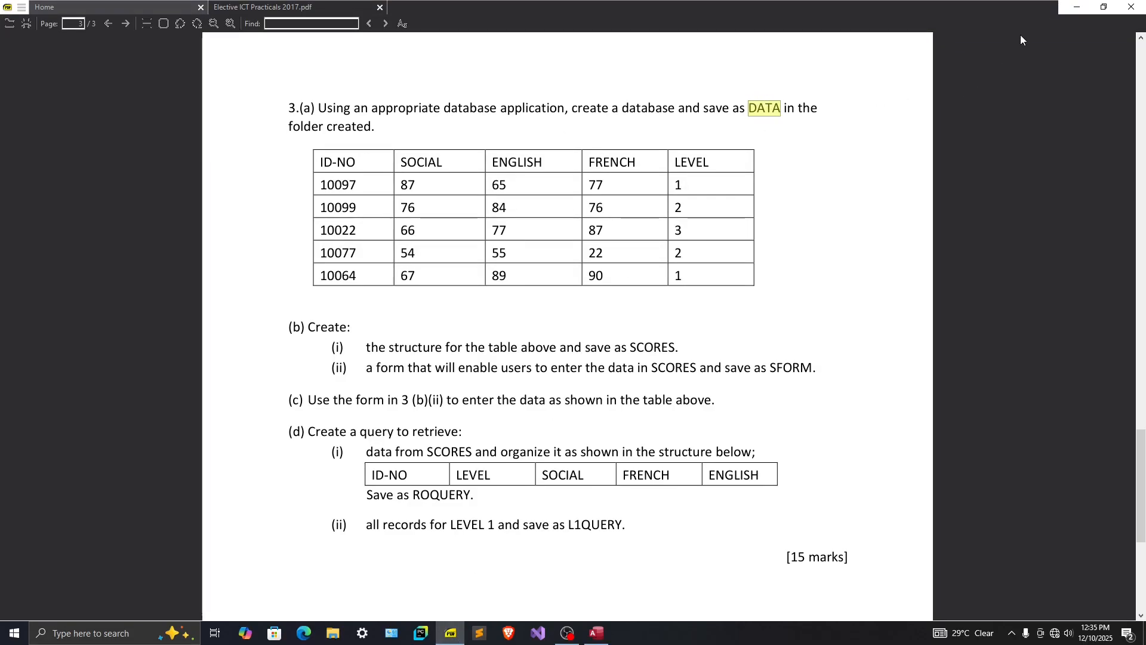
left_click(1076, 7)
left_click(664, 245)
type("DATA")
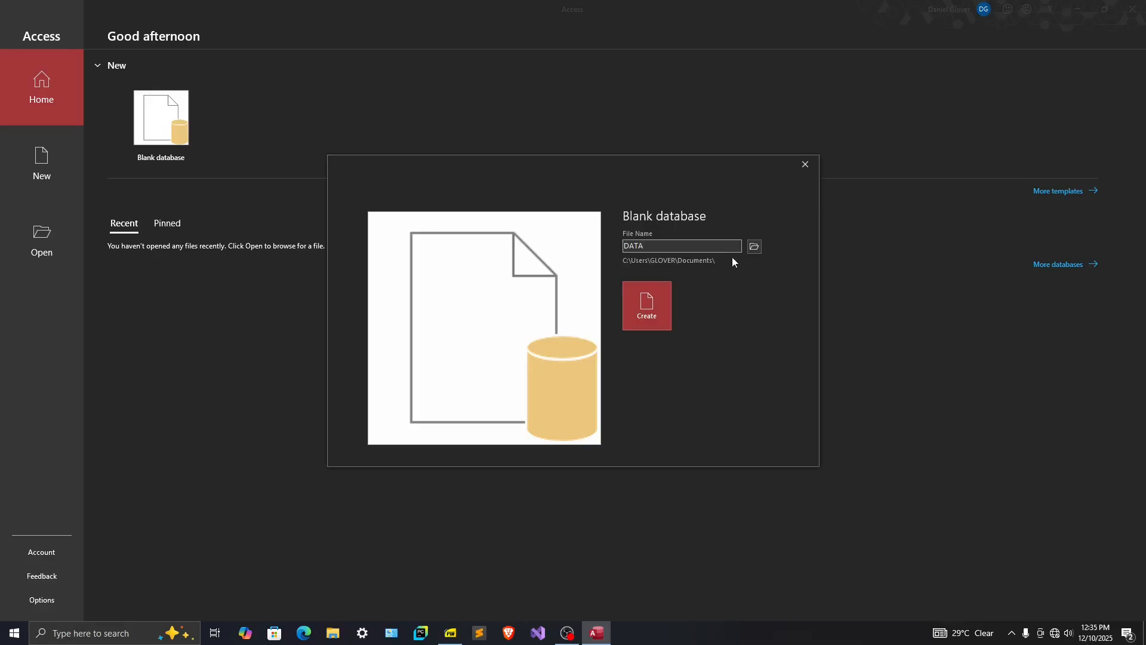
left_click(754, 246)
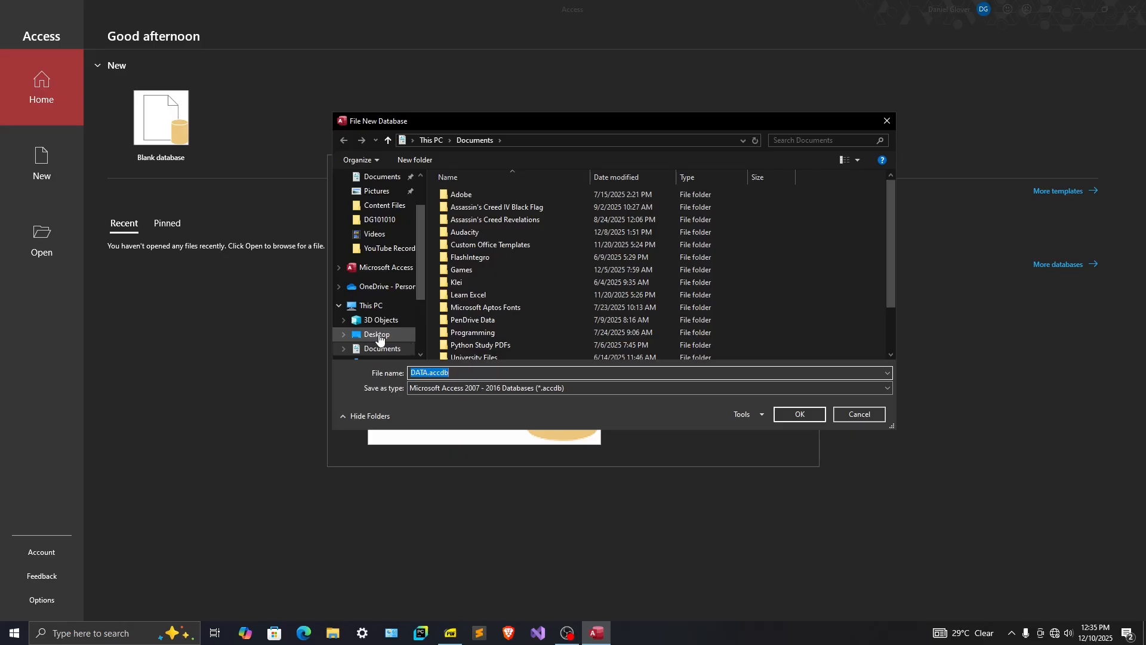
left_click(376, 335)
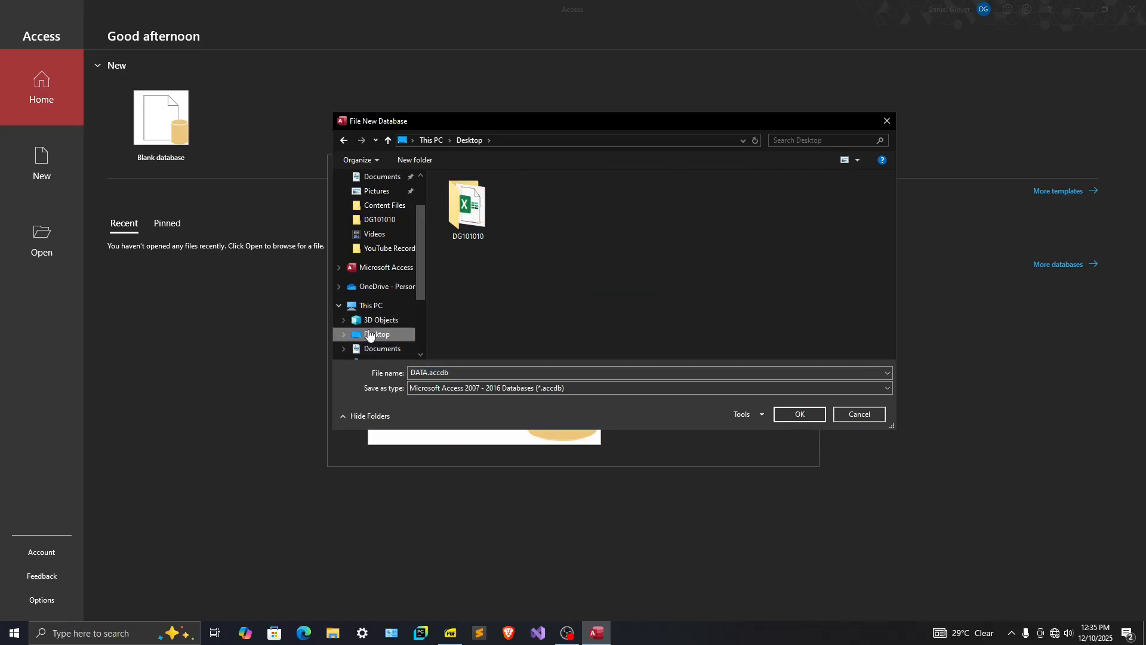
double_click(463, 210)
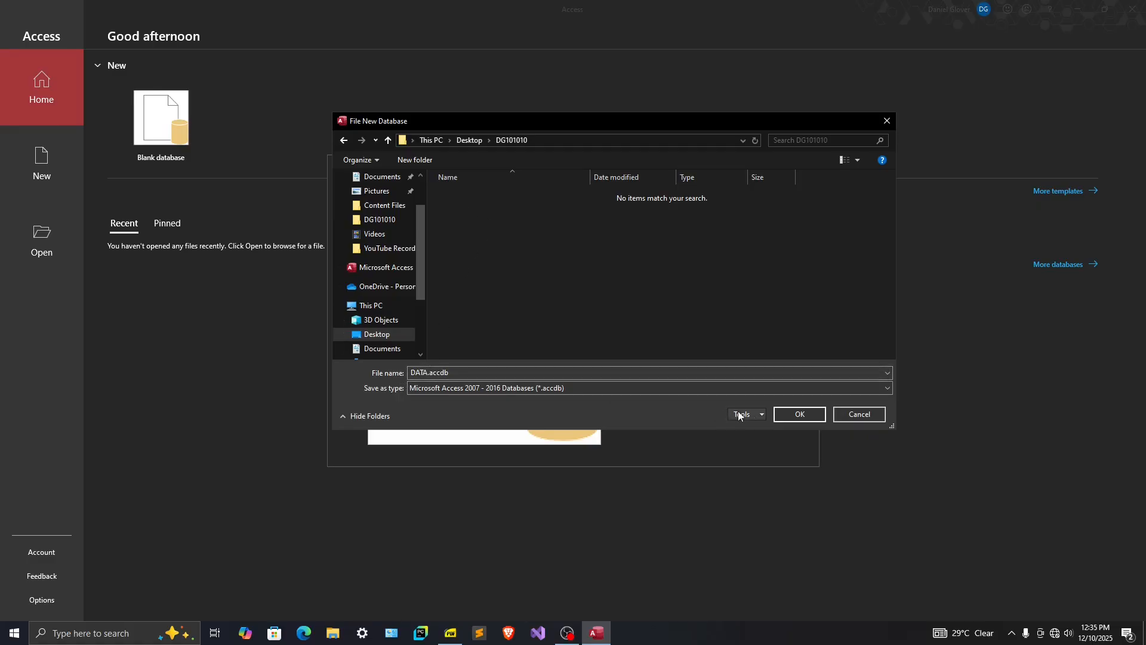
left_click(789, 415)
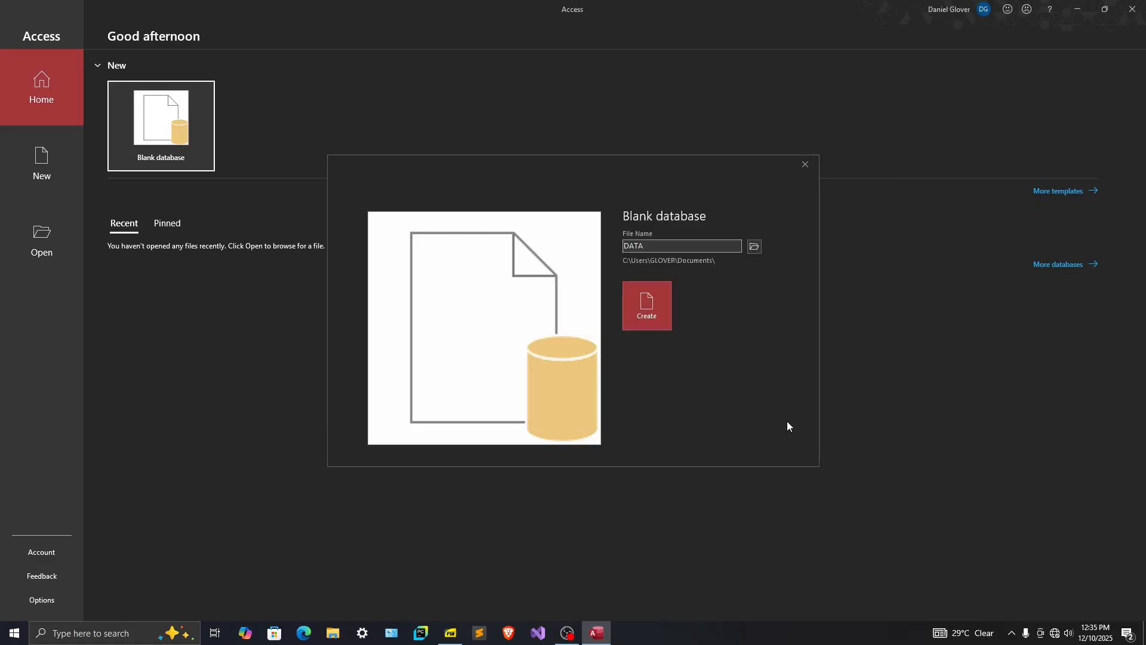
left_click(648, 309)
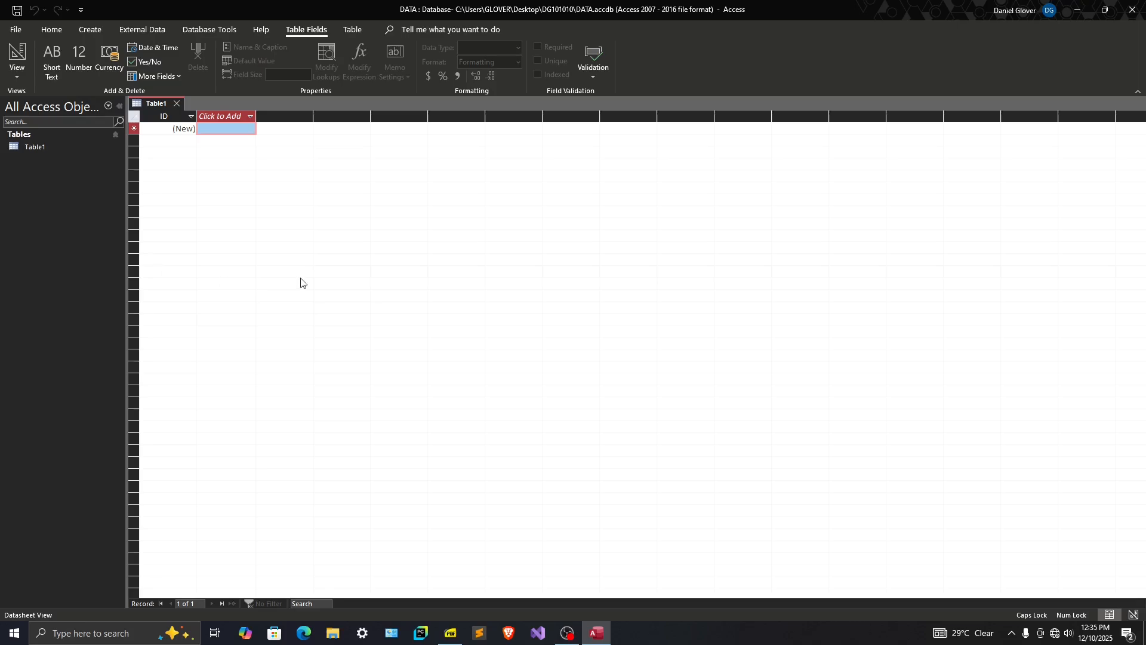
Read the required table structure in part (b) of the exam PDF and return to the new table's Datasheet View.
left_click(450, 633)
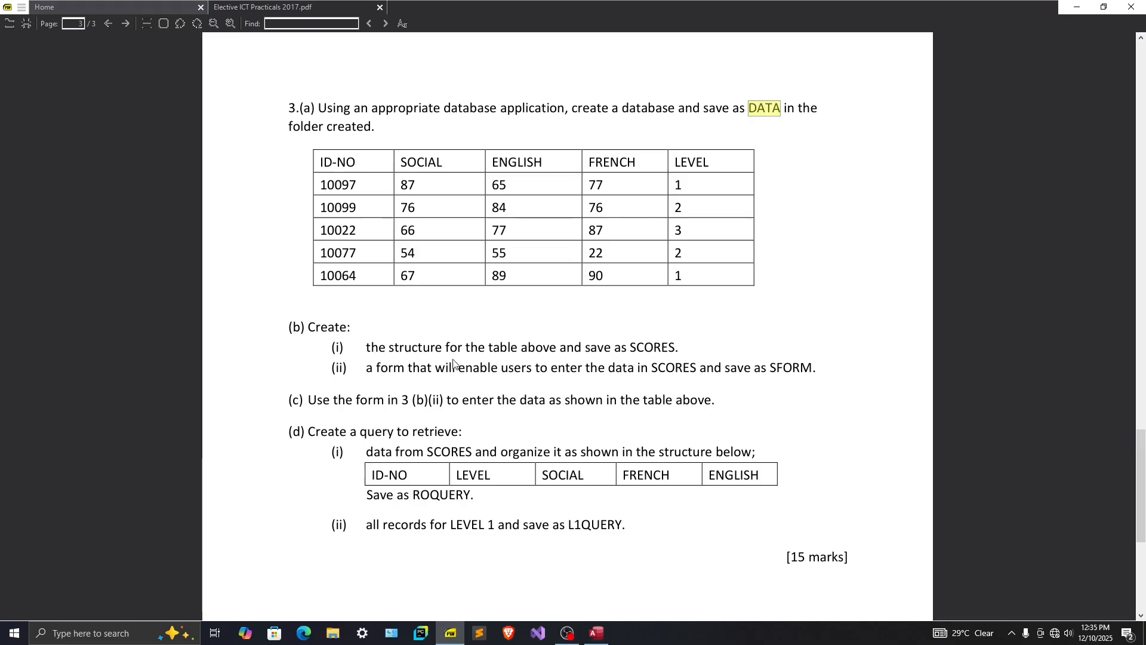
left_click(341, 127)
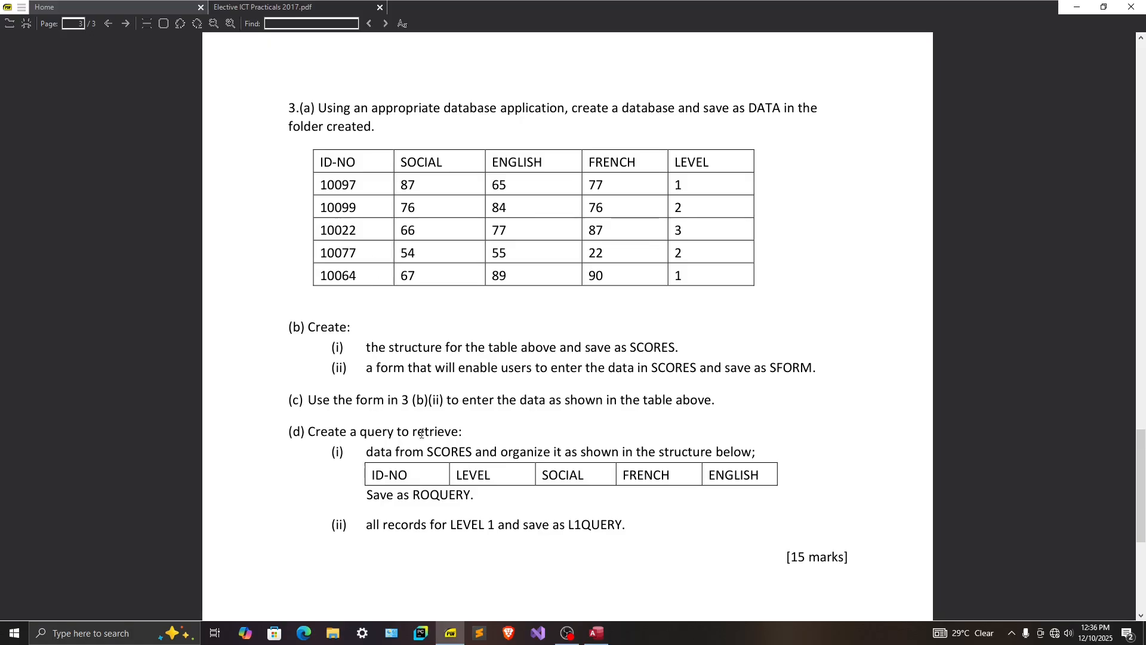
left_click(596, 633)
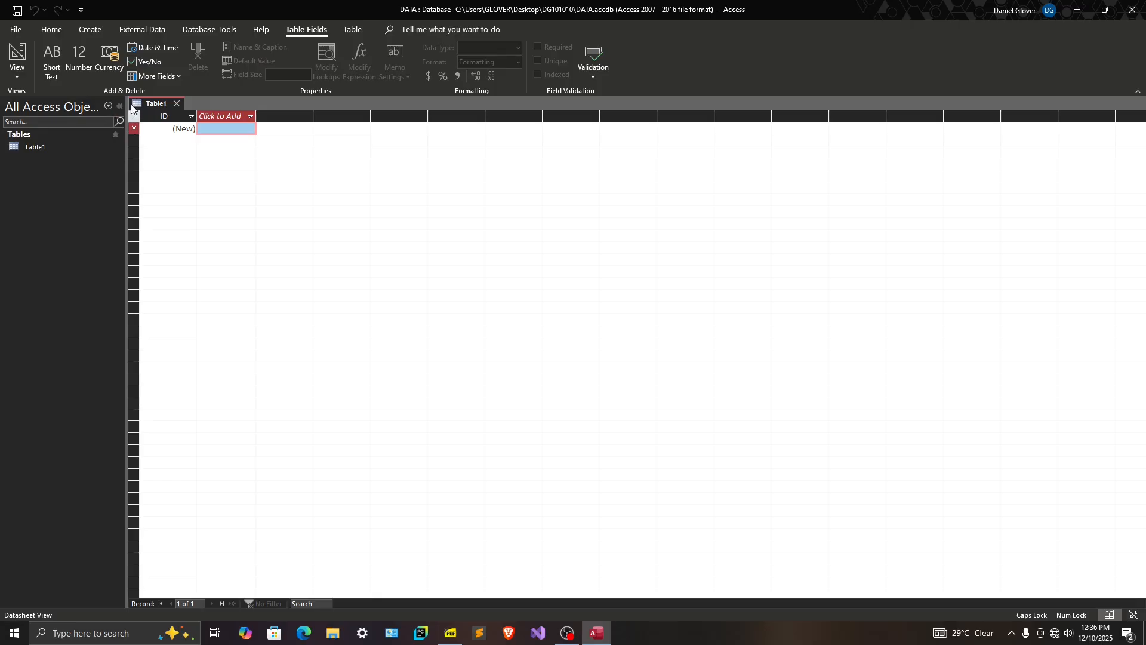
left_click(161, 117)
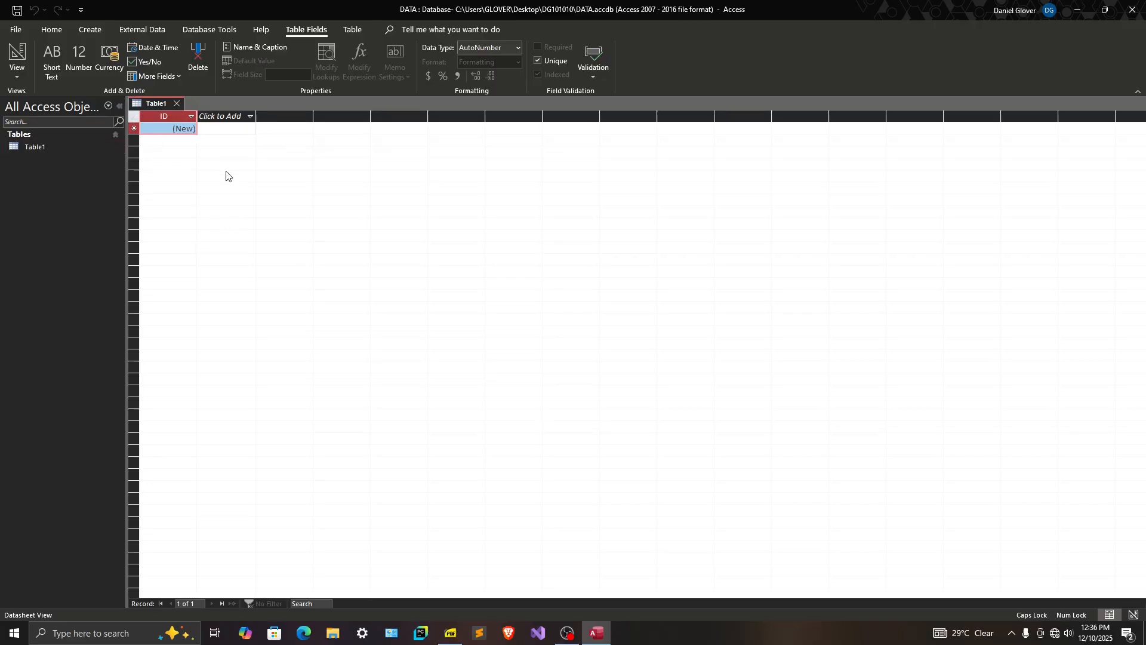
left_click(17, 78)
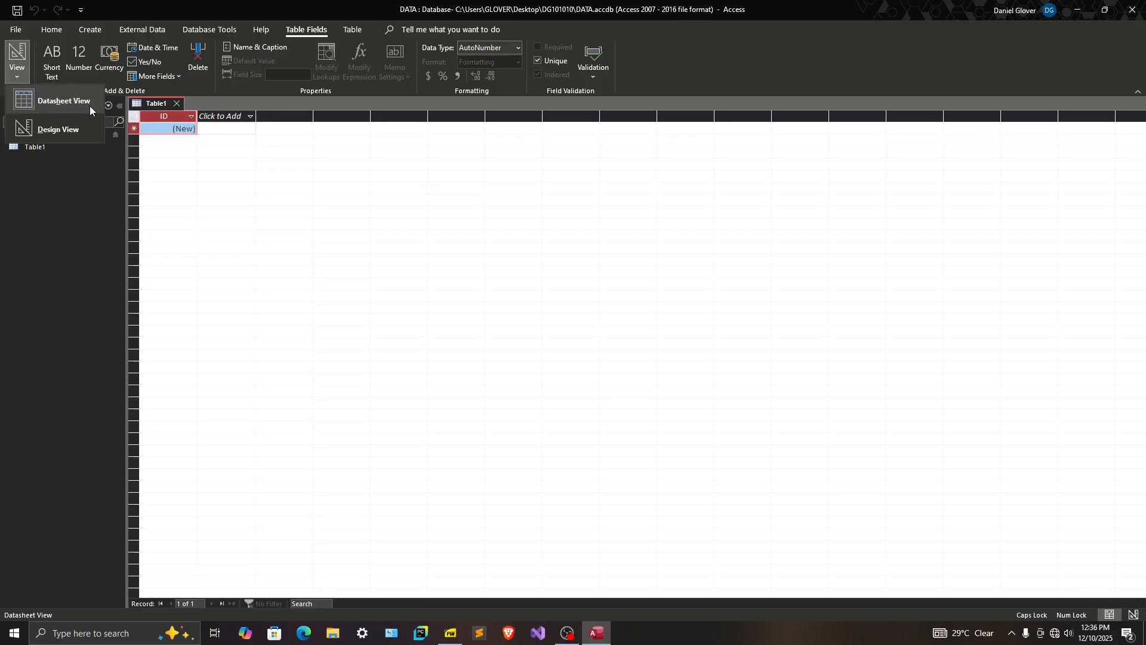
left_click(56, 100)
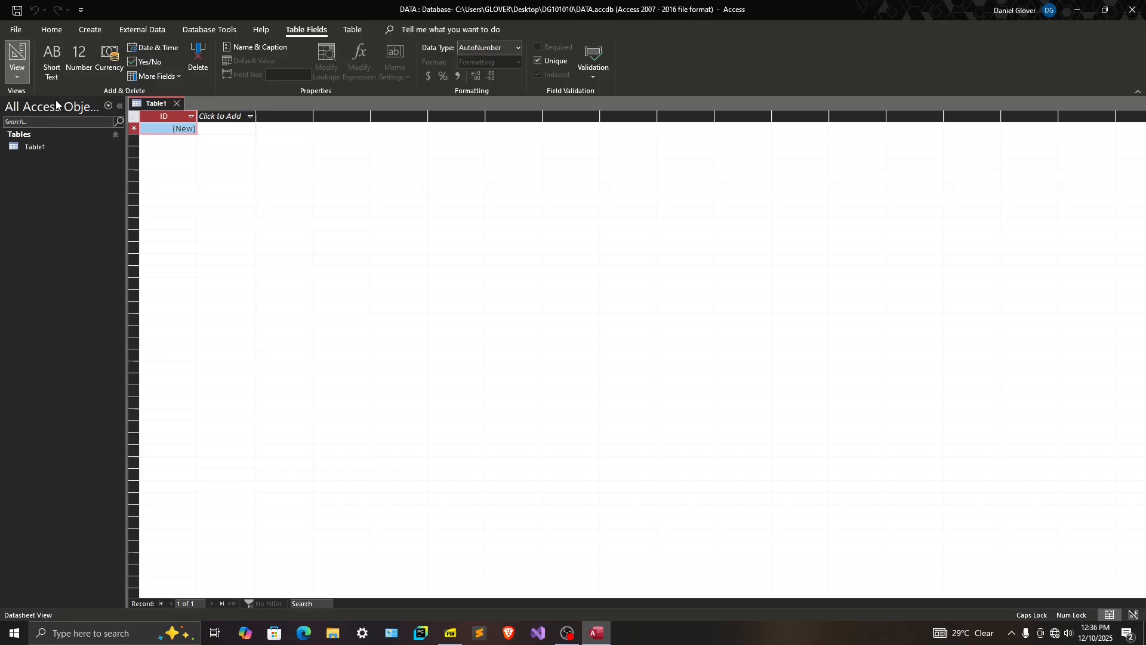
Open the new table in Design View, saving it under the name SCORES copied from the exam PDF.
left_click(17, 79)
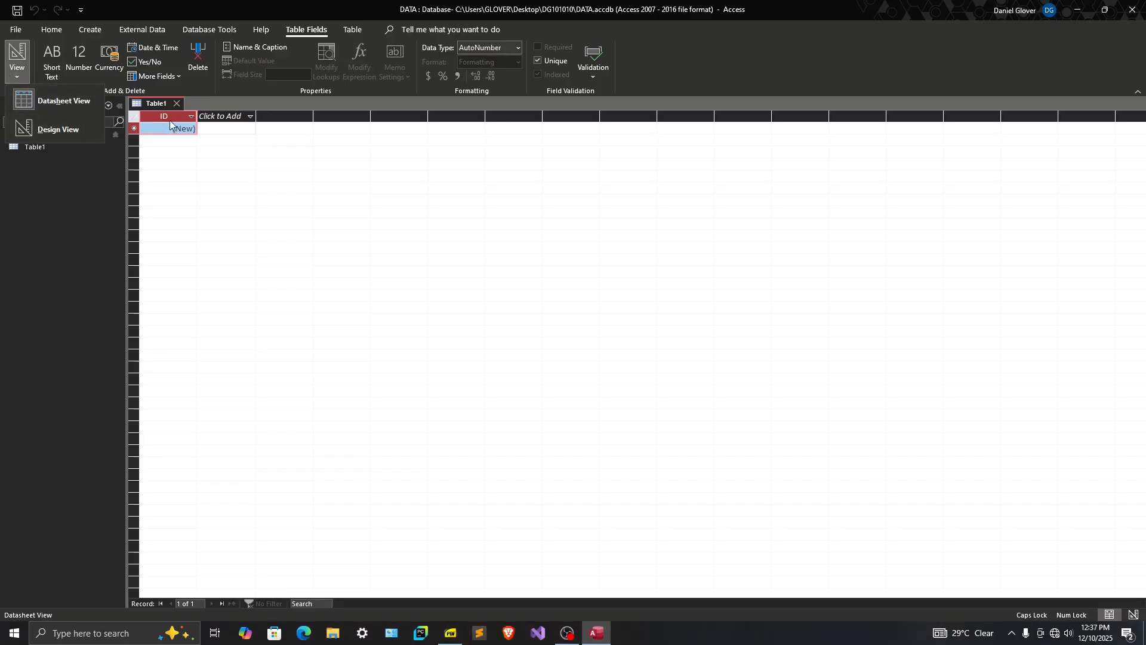
left_click(52, 131)
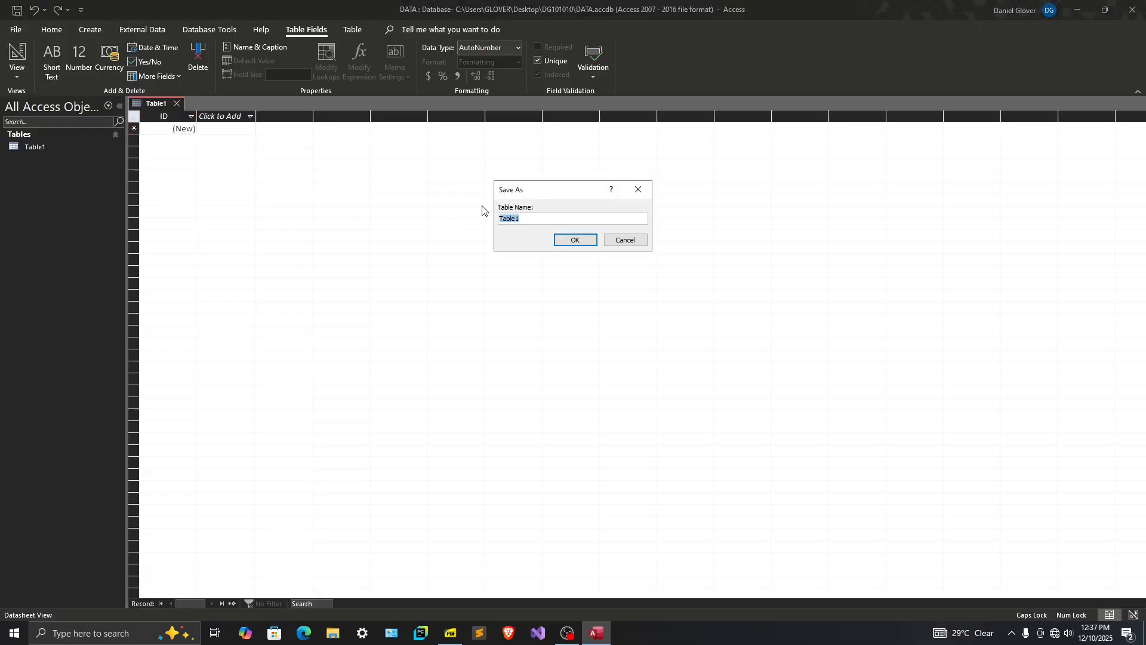
left_click_drag(520, 190, 504, 187)
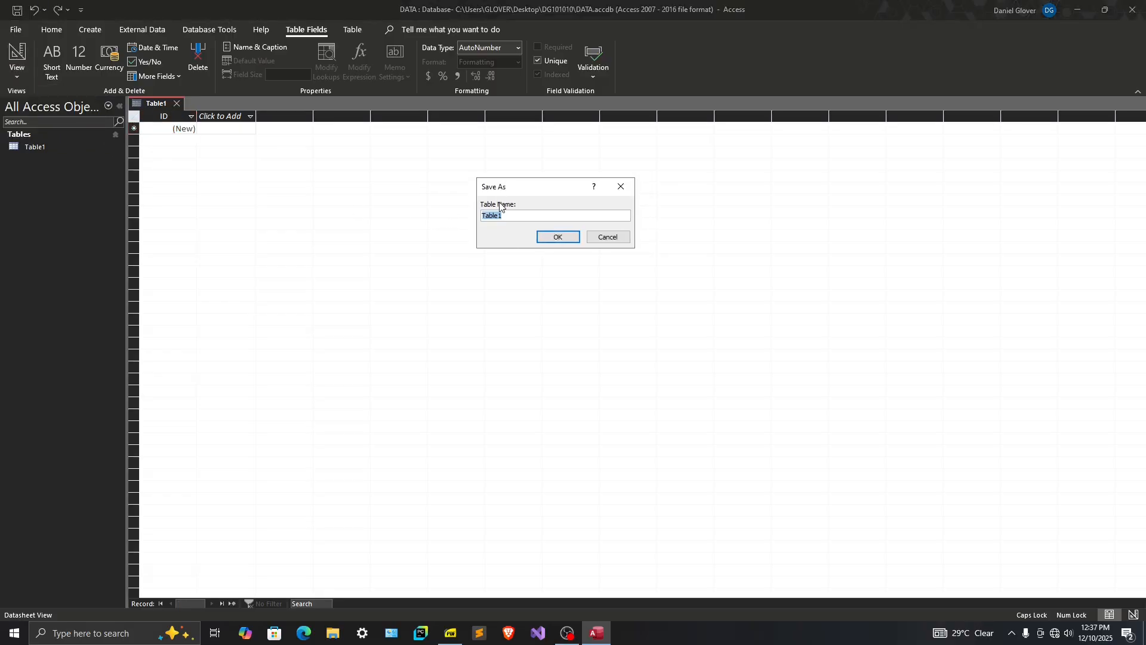
left_click(451, 633)
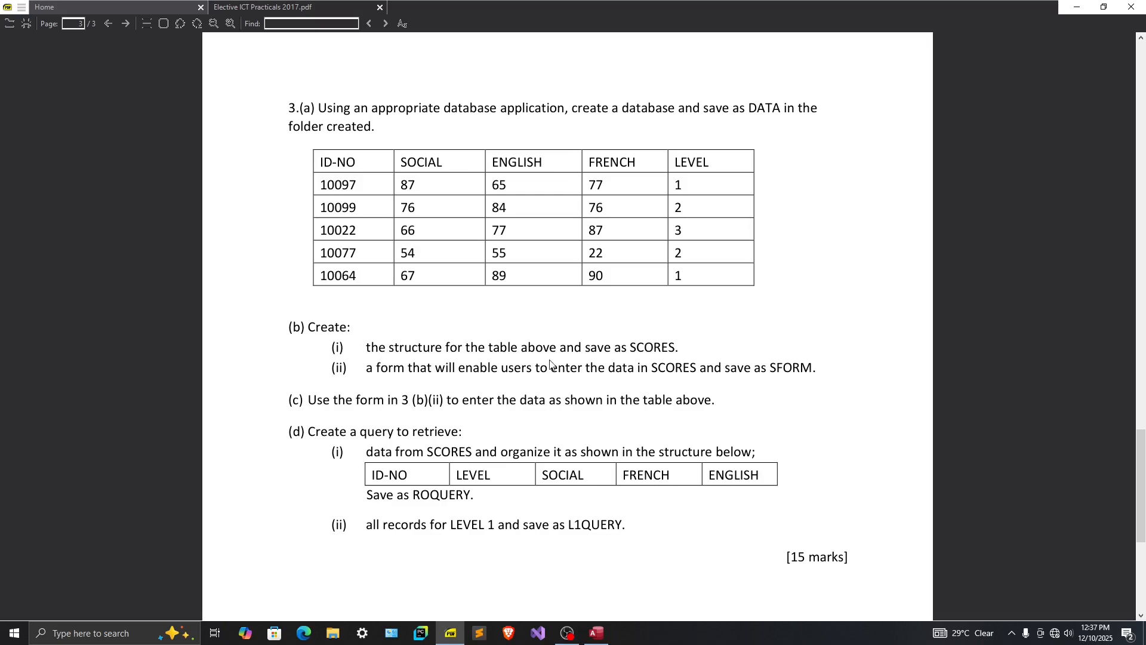
left_click_drag(631, 348, 676, 347)
key("ctrl+c")
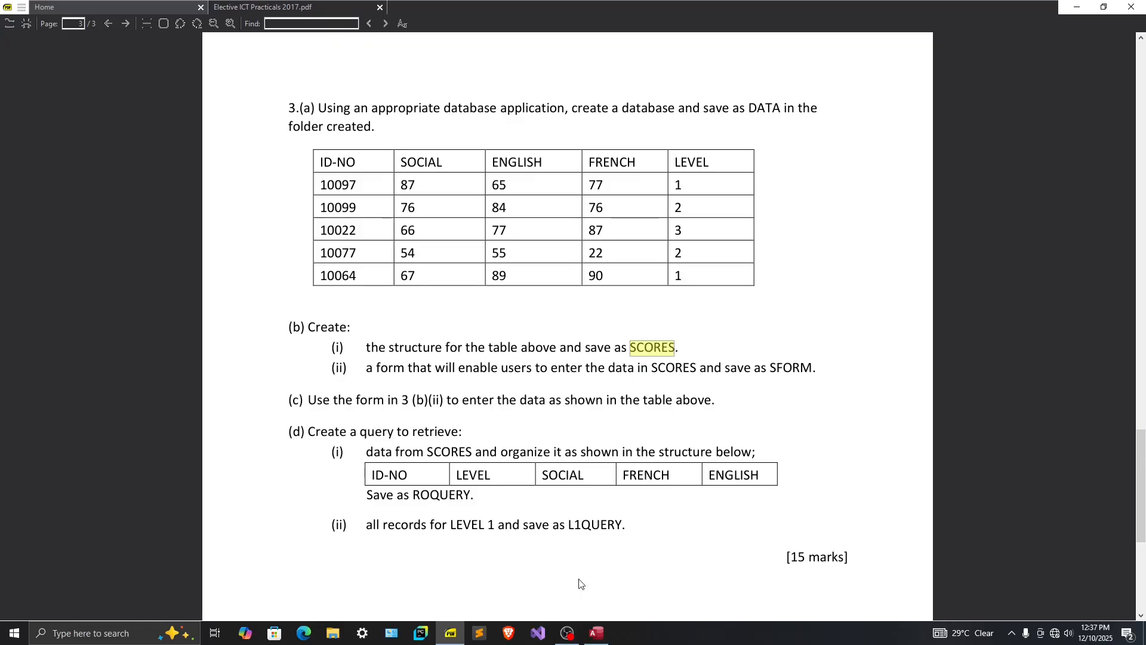
left_click(596, 633)
key("ctrl+v")
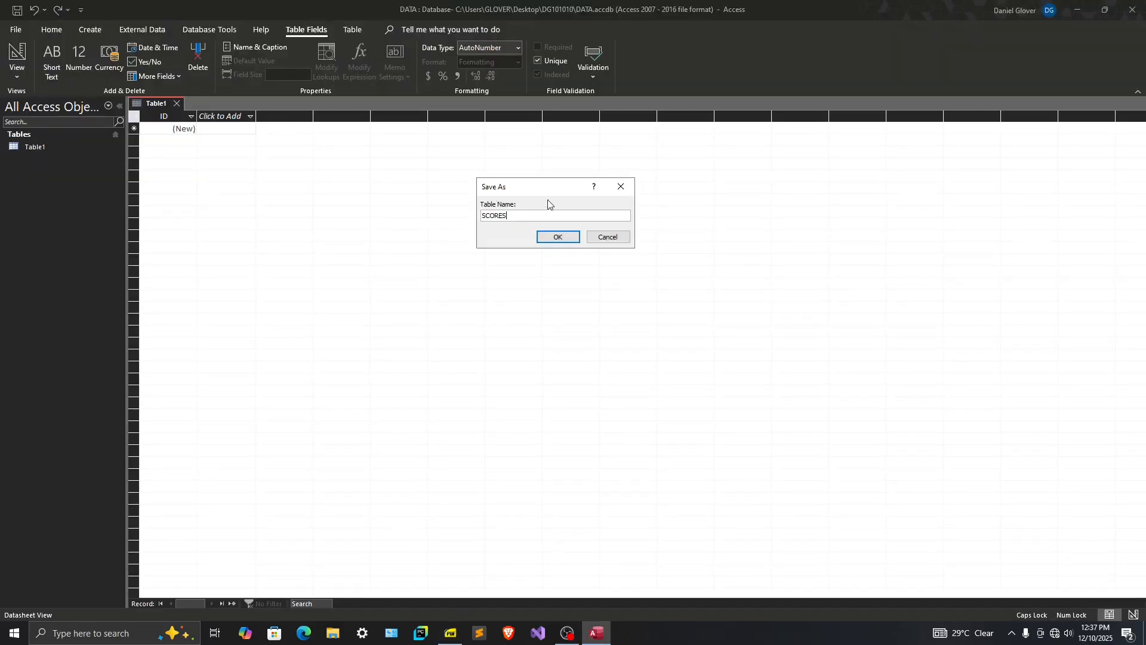
left_click(557, 238)
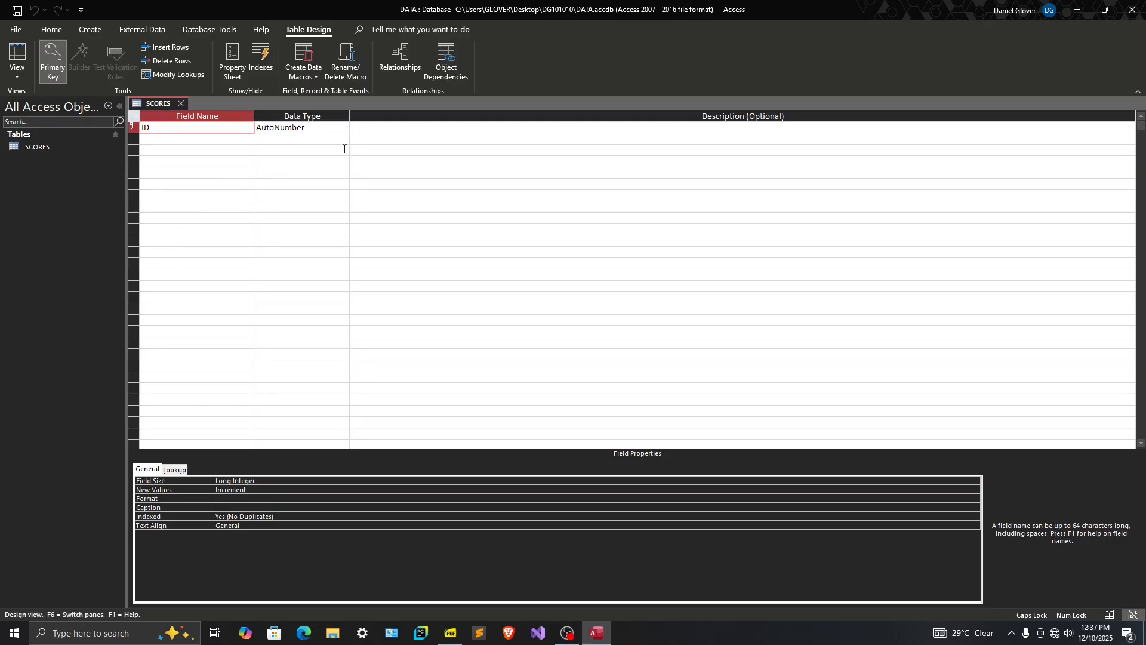
Arrange Access and the exam PDF side by side, with the question's whole data table in view.
left_click_drag(515, 8, 1141, 242)
left_click(194, 192)
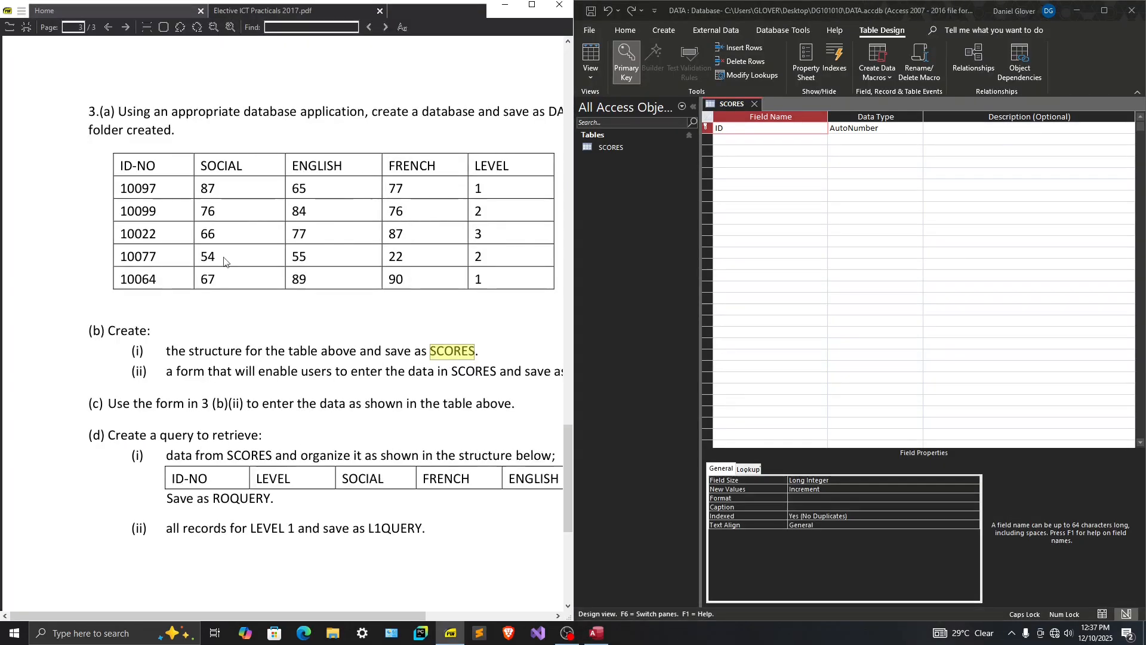
left_click(567, 454)
left_click_drag(248, 615, 300, 619)
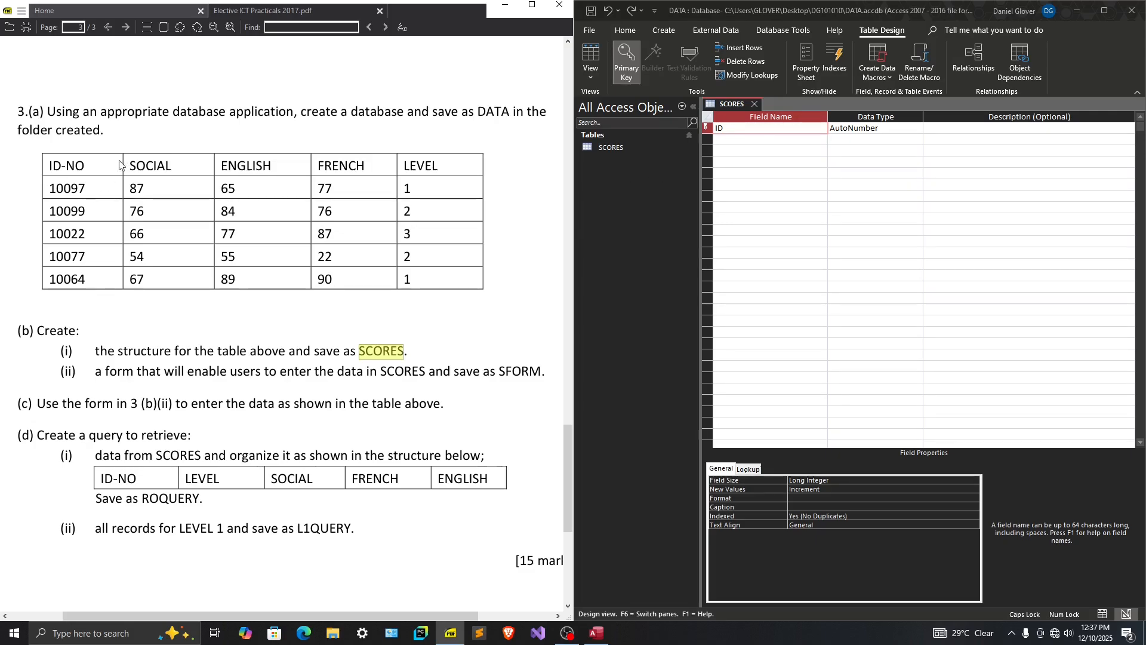
Rename the SCORES table's ID field to ID-NO and set its data type to Number.
left_click(740, 126)
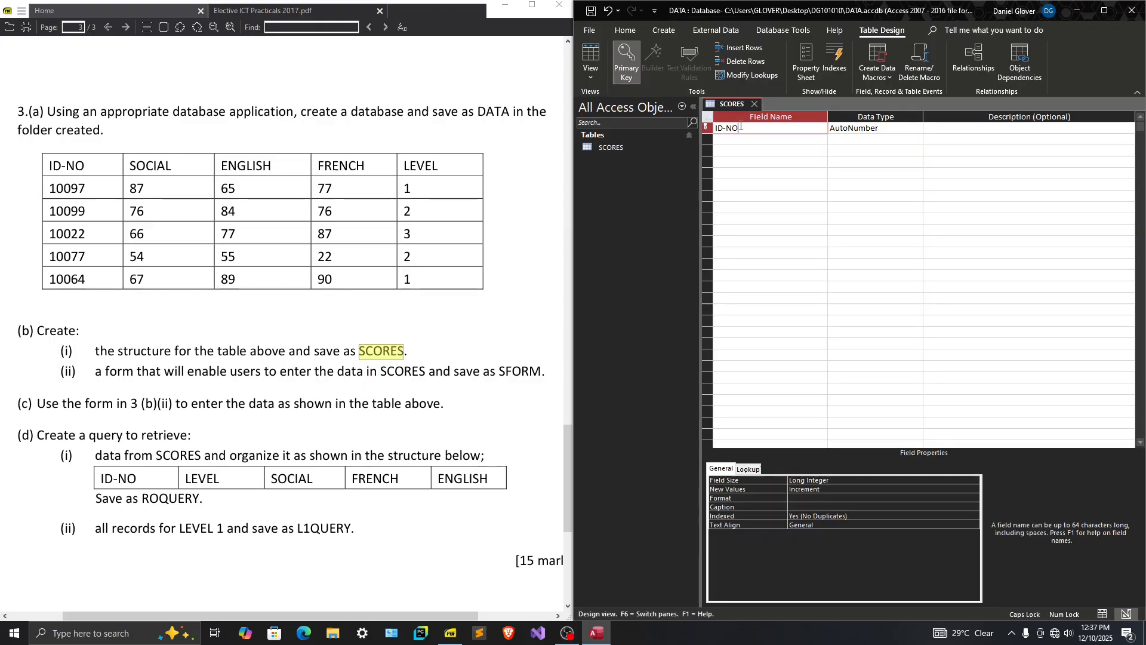
type("-NO")
key("Tab")
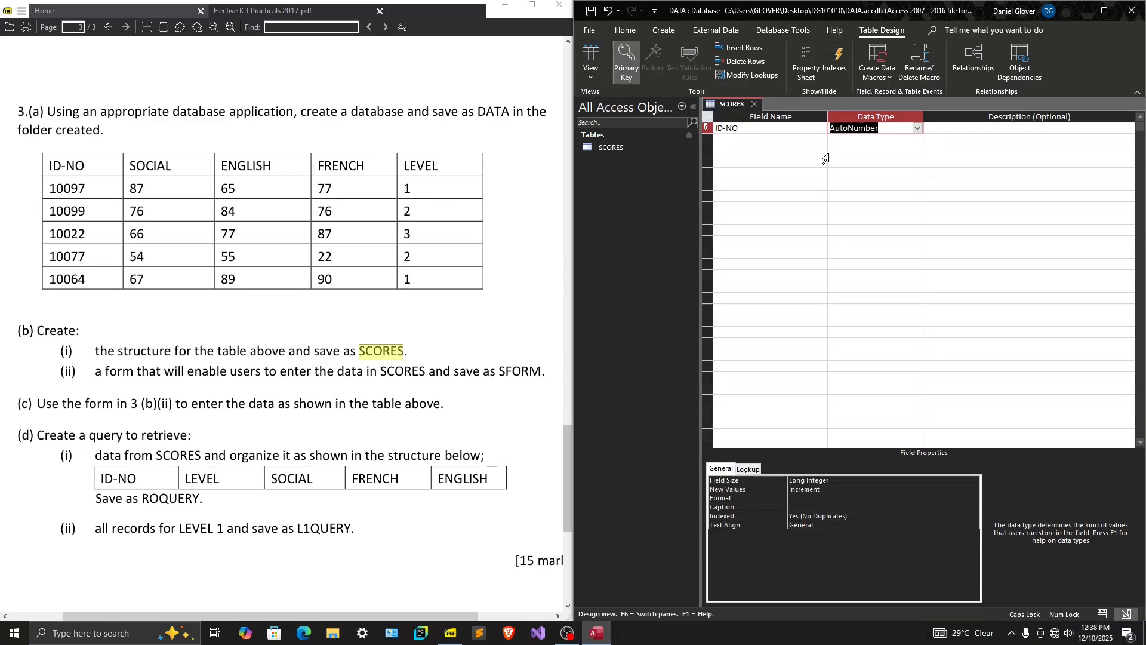
left_click(917, 128)
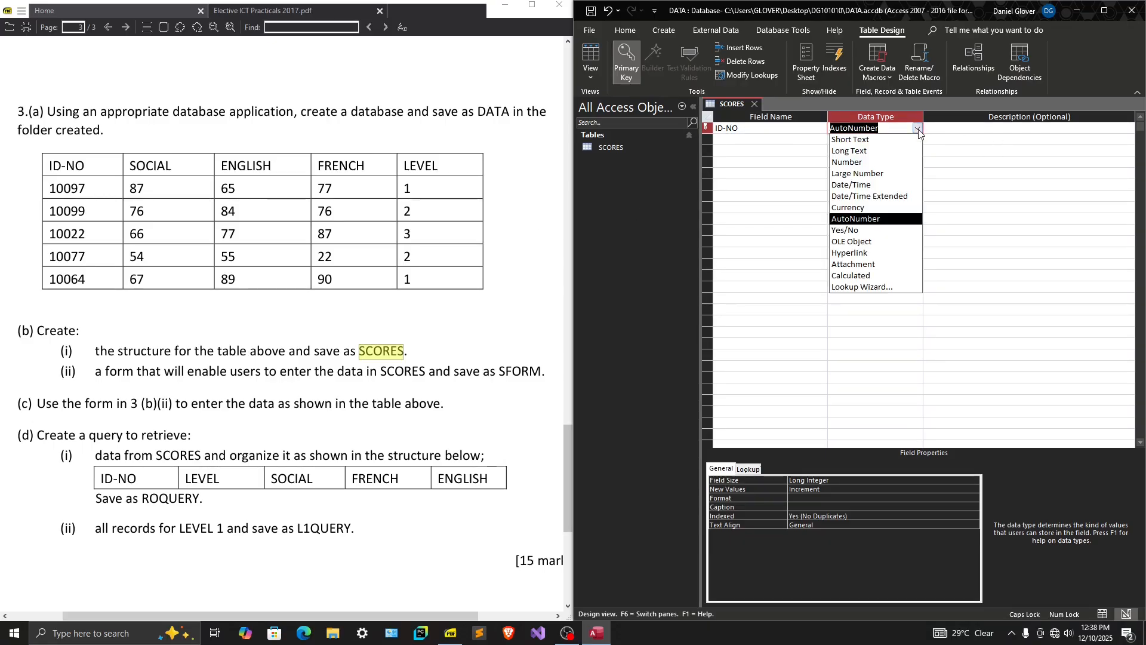
left_click(878, 163)
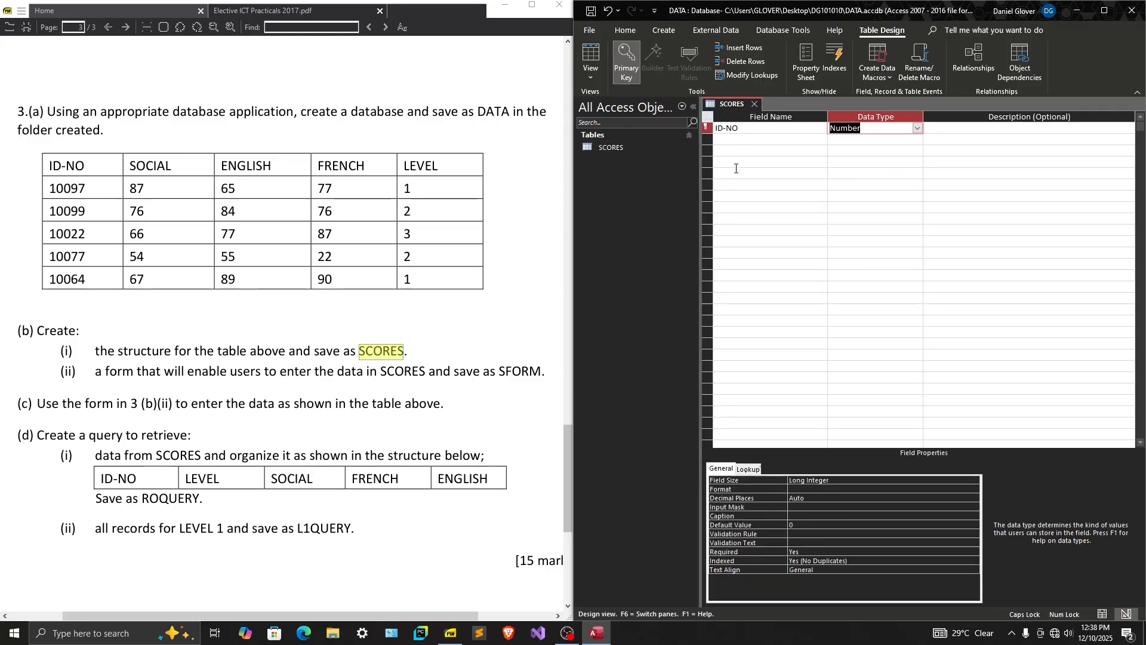
Add a SOCIAL field below ID-NO with the Number data type.
left_click(762, 141)
type("SOCIAL")
key("Tab")
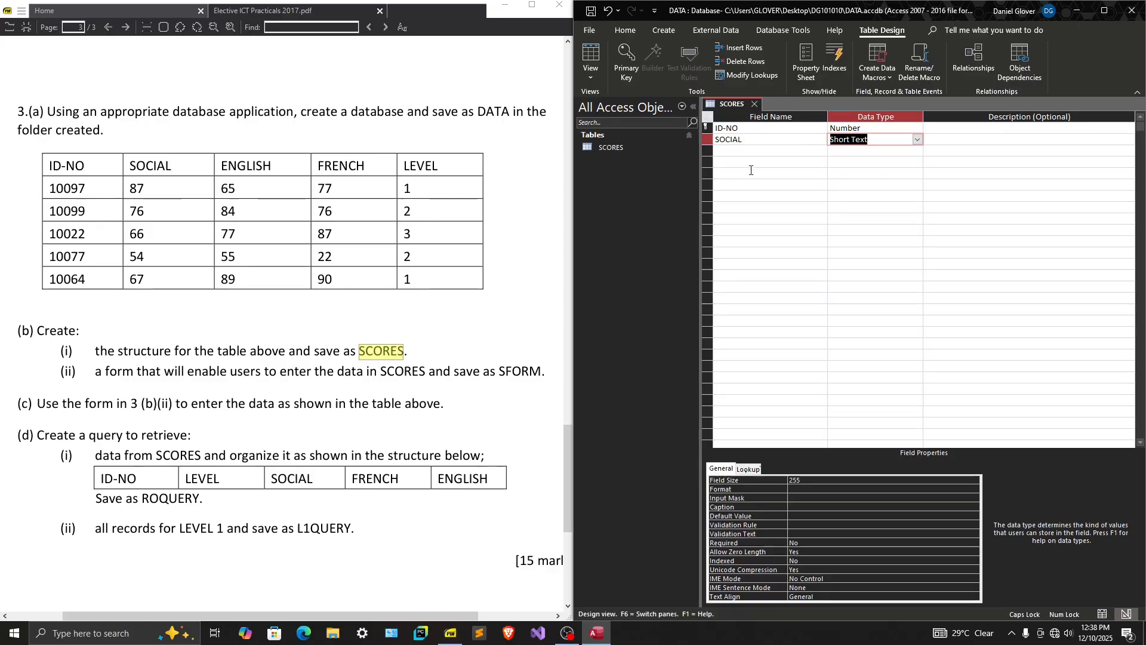
left_click(918, 139)
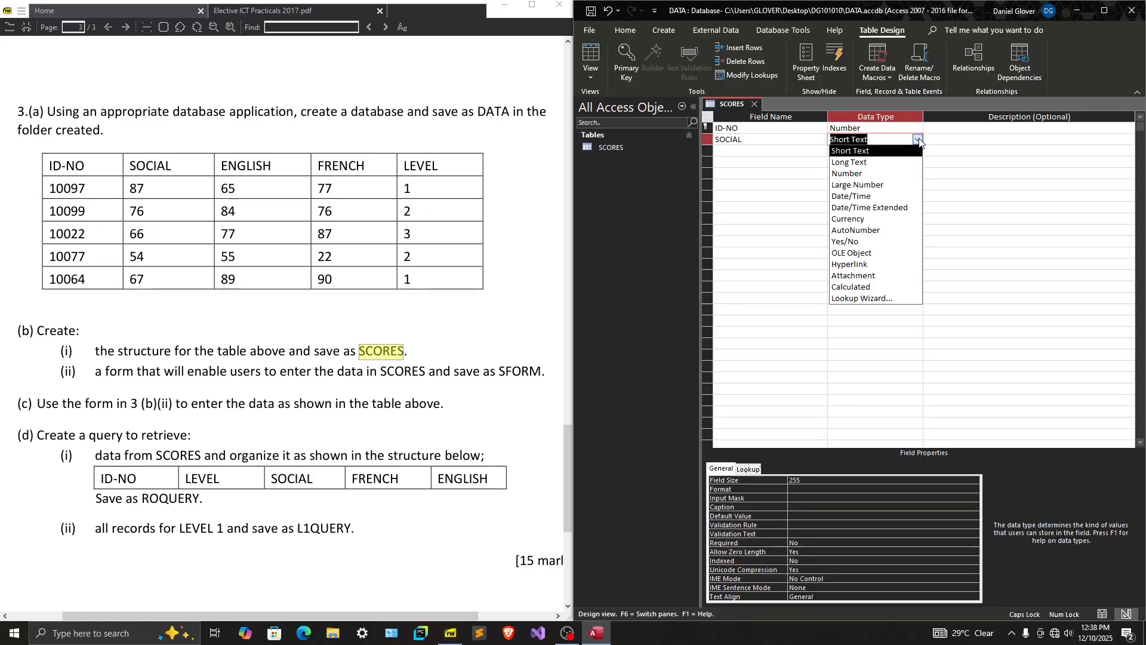
left_click(853, 172)
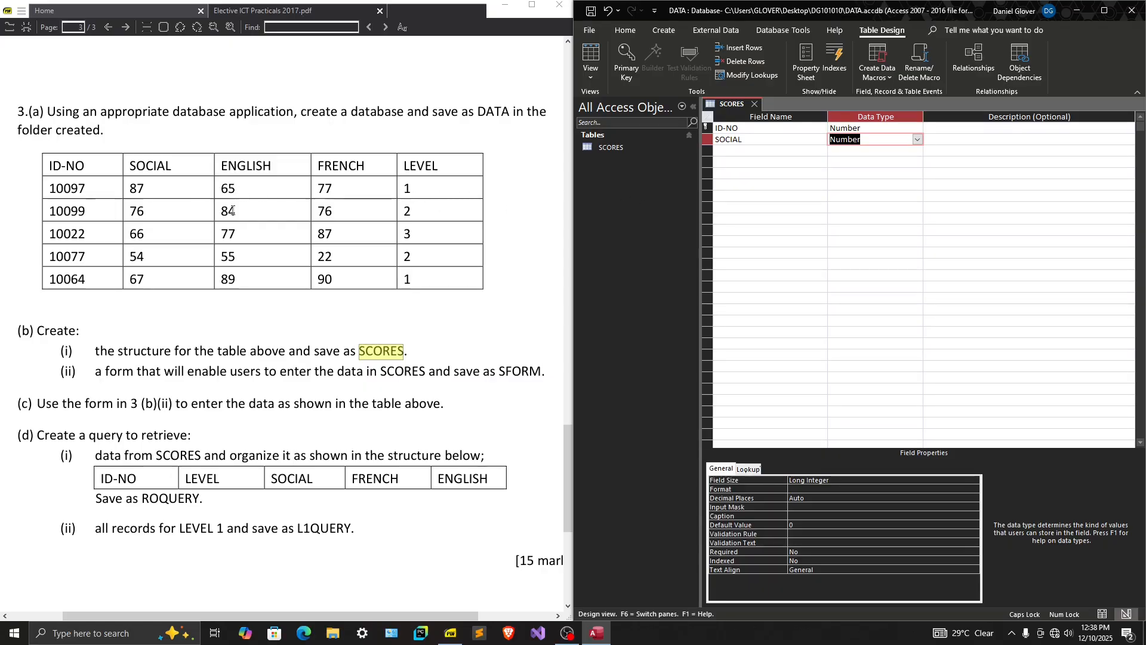
Add an ENGLISH field below SOCIAL with the Number data type.
left_click(754, 151)
type("ENGLISH")
key("Tab")
type("n")
key("Tab")
key("Tab")
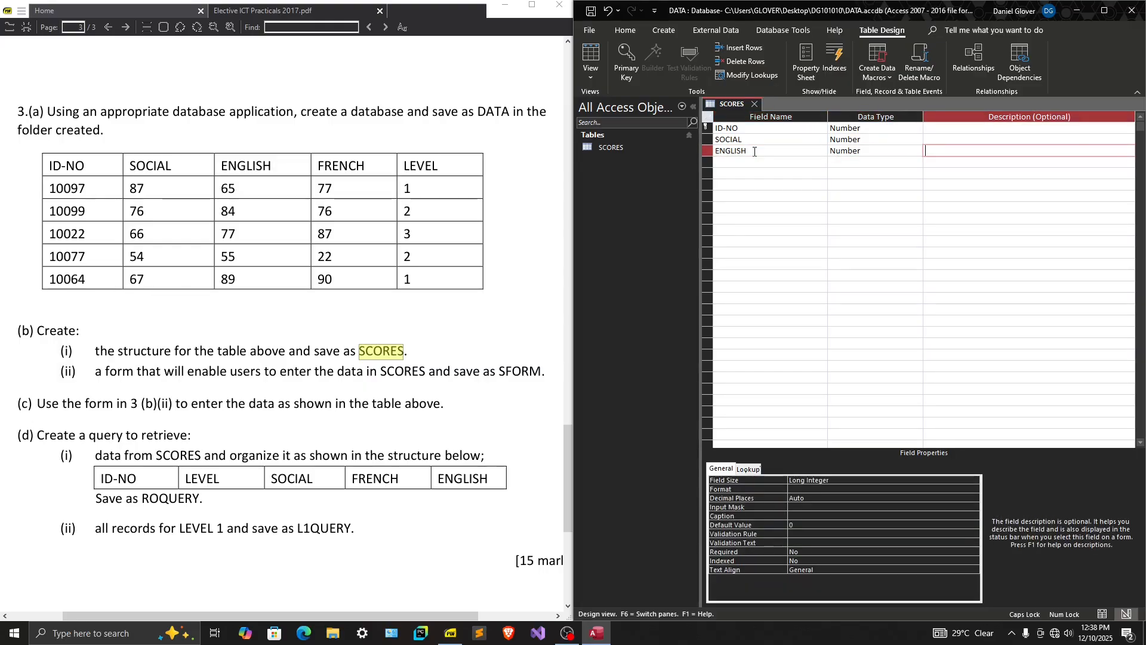
Add a FRENCH field below ENGLISH with the Number data type.
type("FRENCH")
key("Tab")
type("n")
key("Tab")
key("Tab")
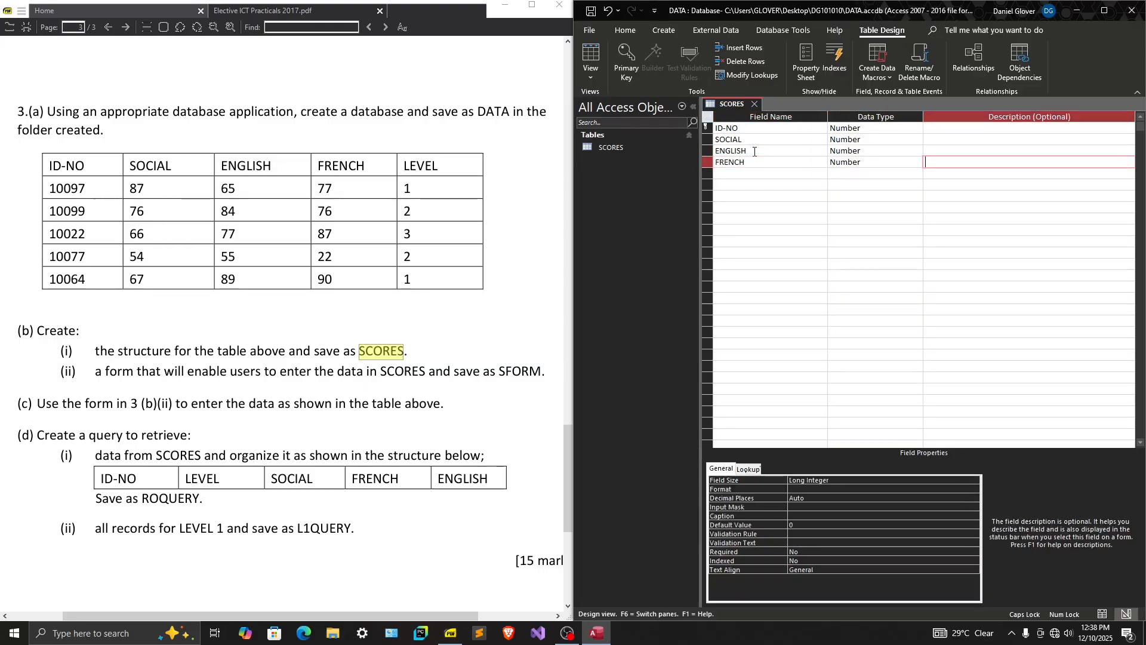
Add a LEVEL field below FRENCH with the Number data type and save the SCORES table.
type("LEVEL")
key("Tab")
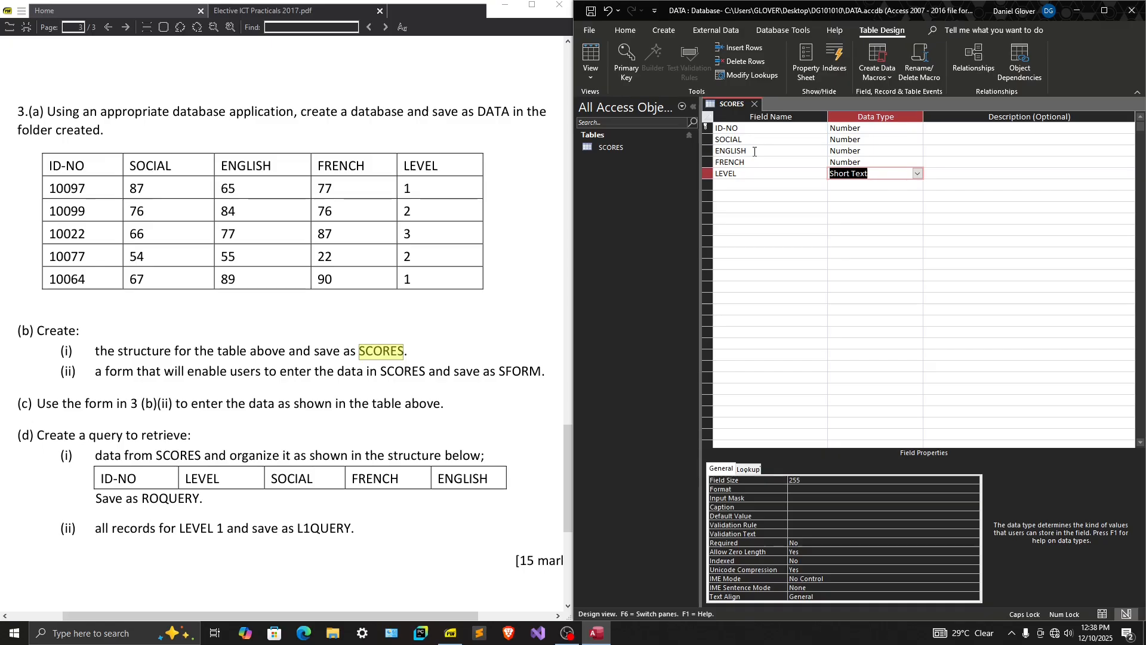
type("n")
key("Tab")
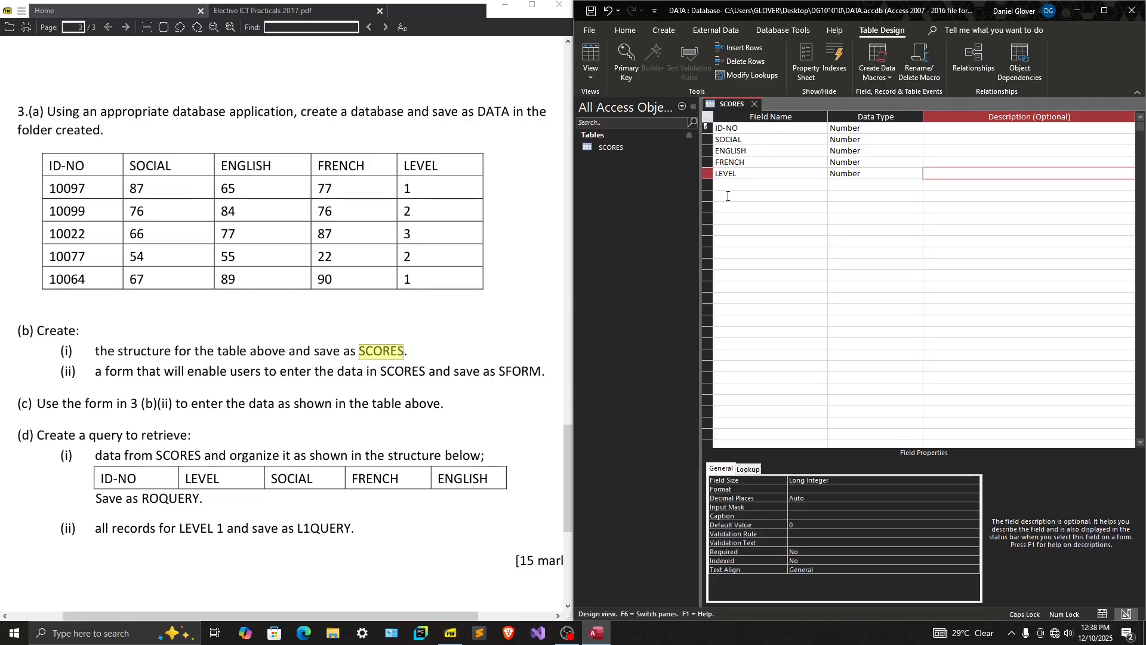
key("ctrl+s")
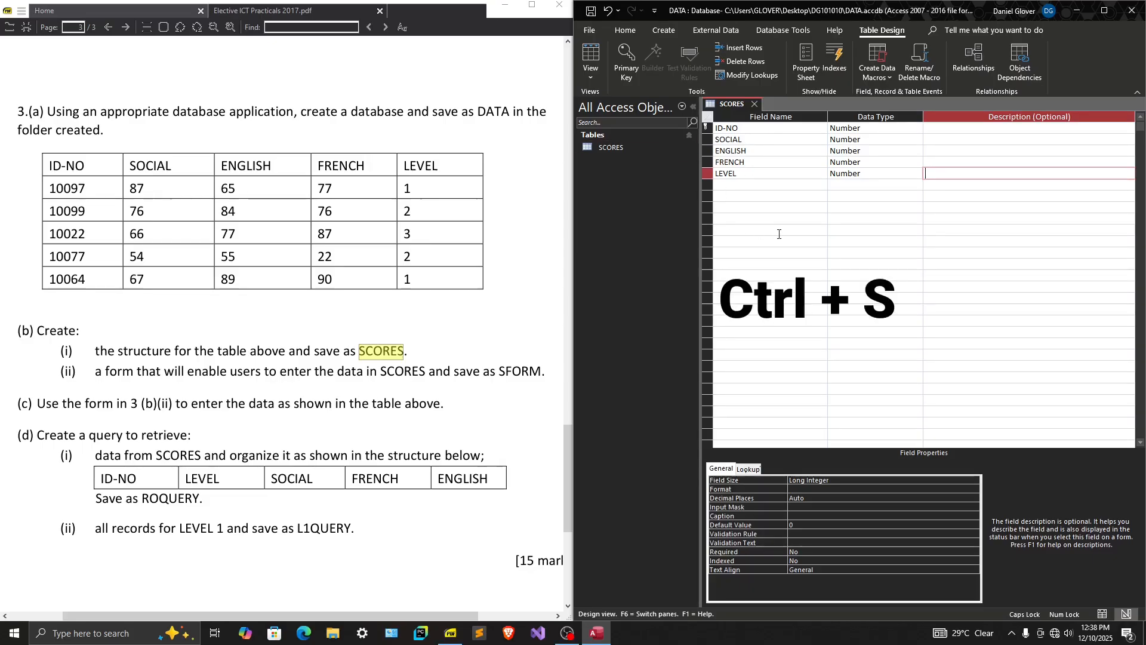
left_click(591, 12)
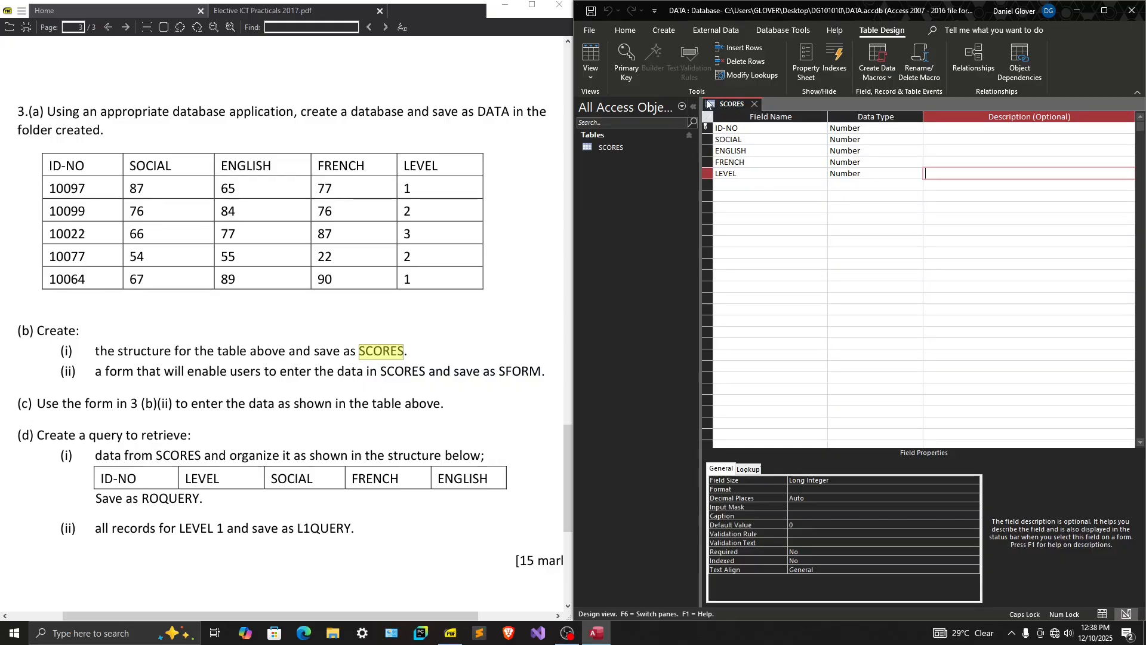
Switch the SCORES table from Design View to Datasheet View.
left_click(589, 80)
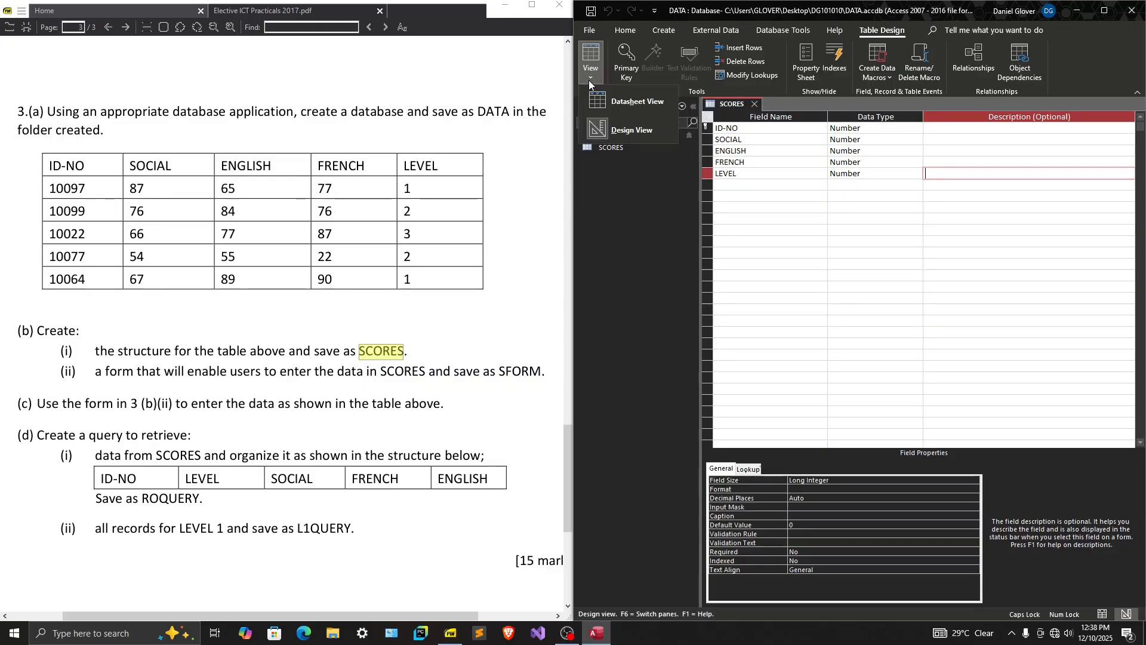
left_click(588, 80)
left_click(589, 55)
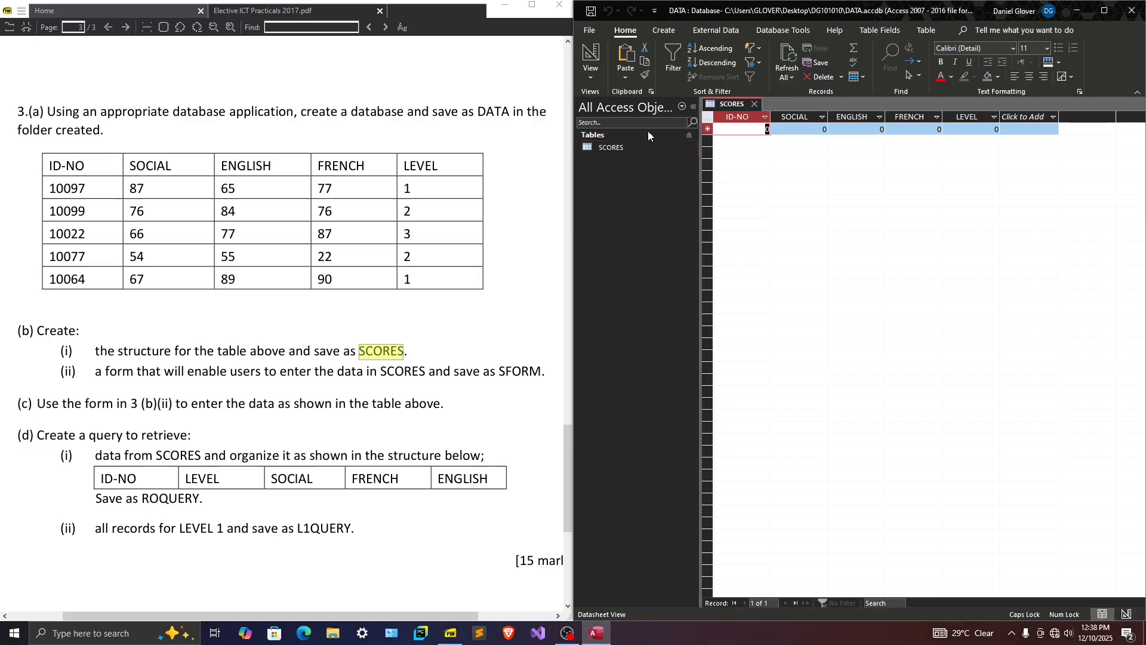
left_click(594, 55)
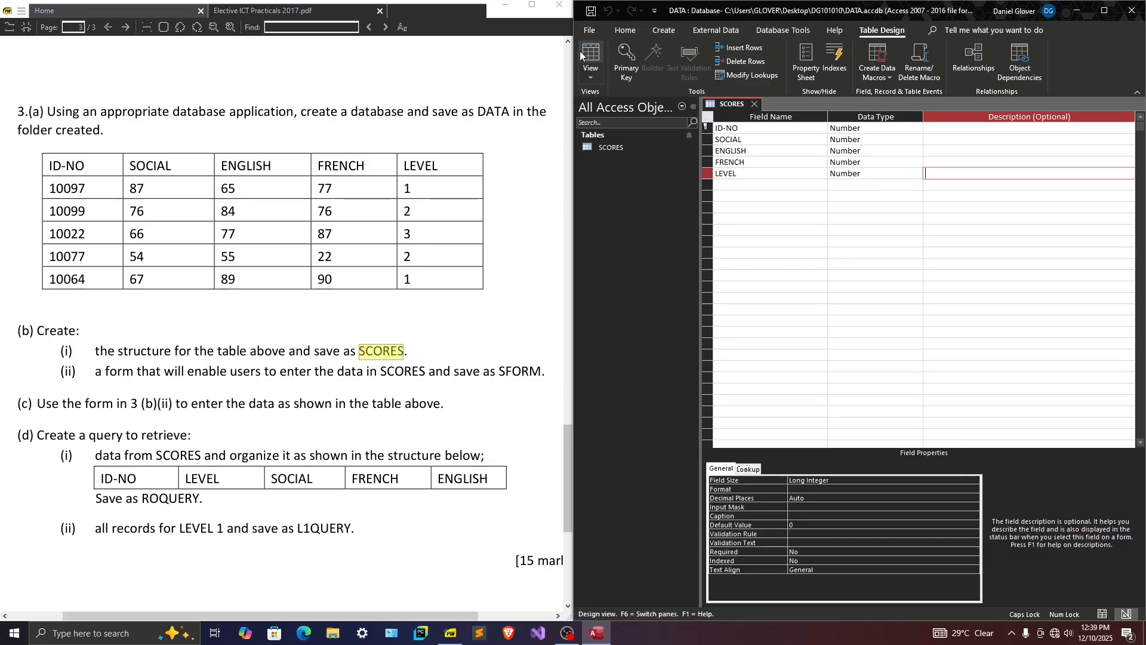
left_click(586, 57)
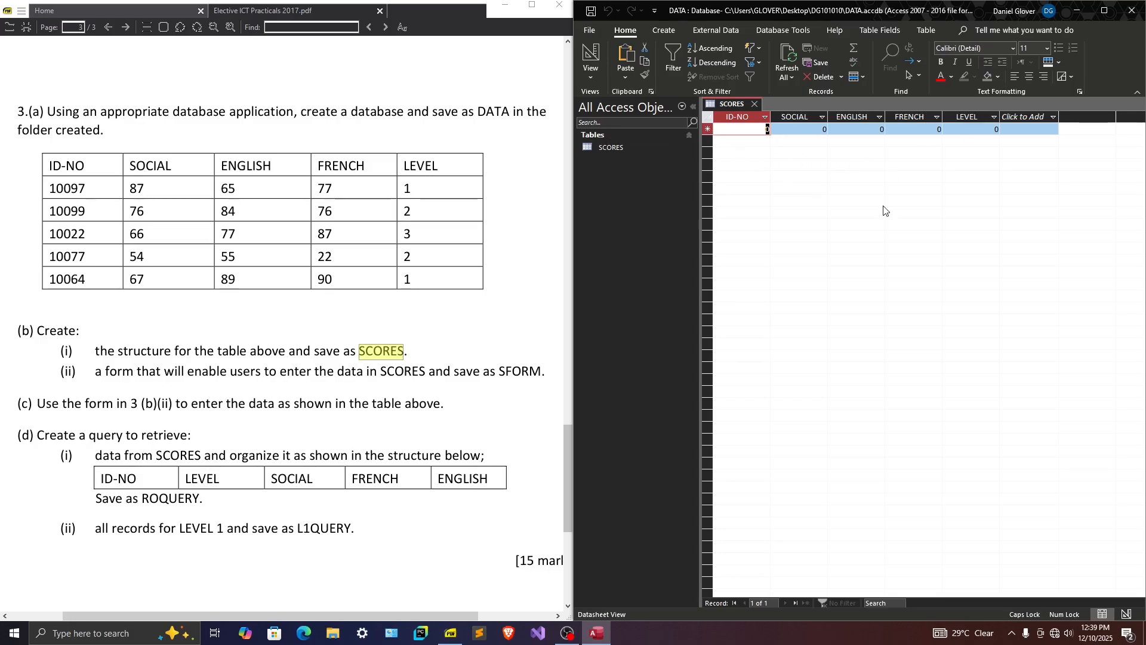
Check the form name required by the exam question and create a form based on the SCORES table.
left_click(297, 332)
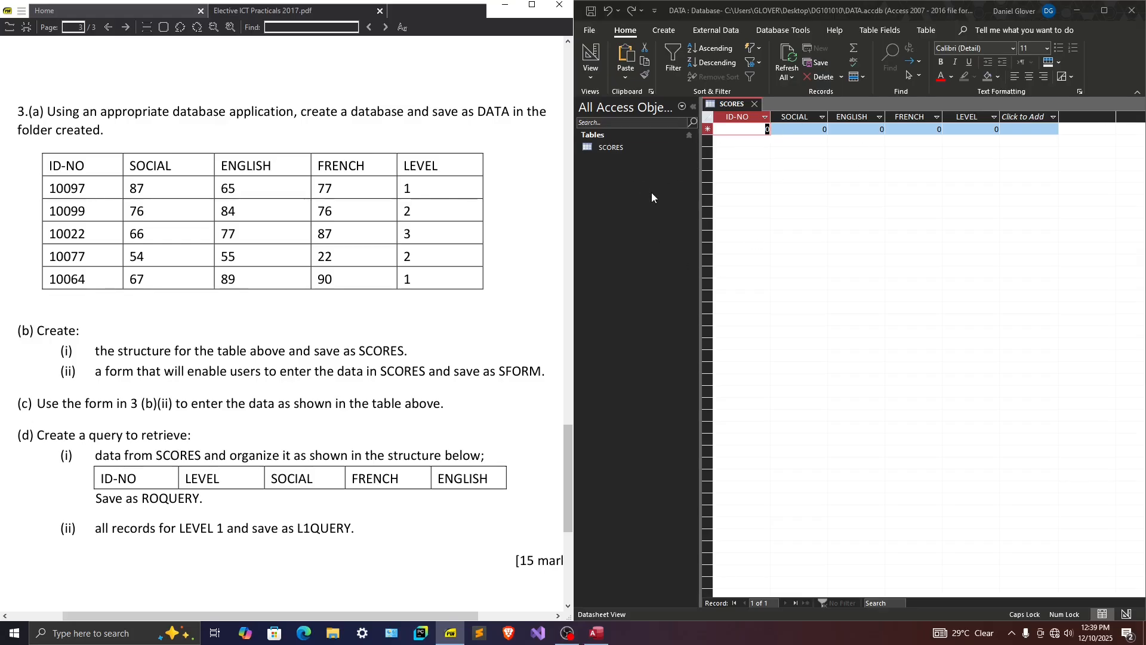
double_click(510, 370)
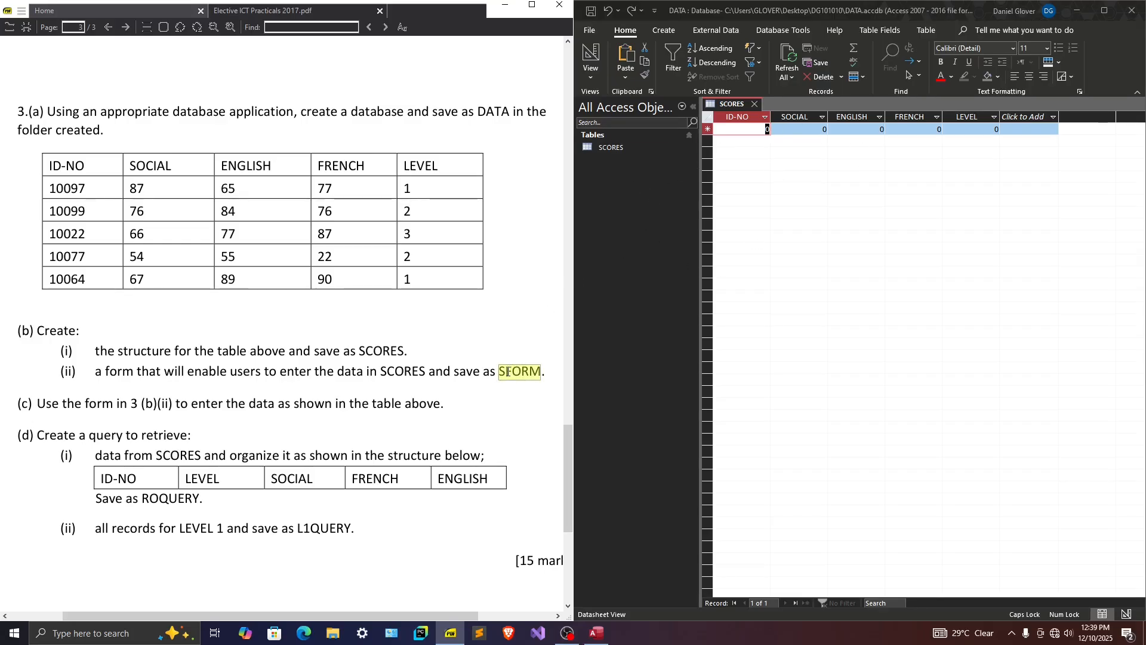
left_click(803, 249)
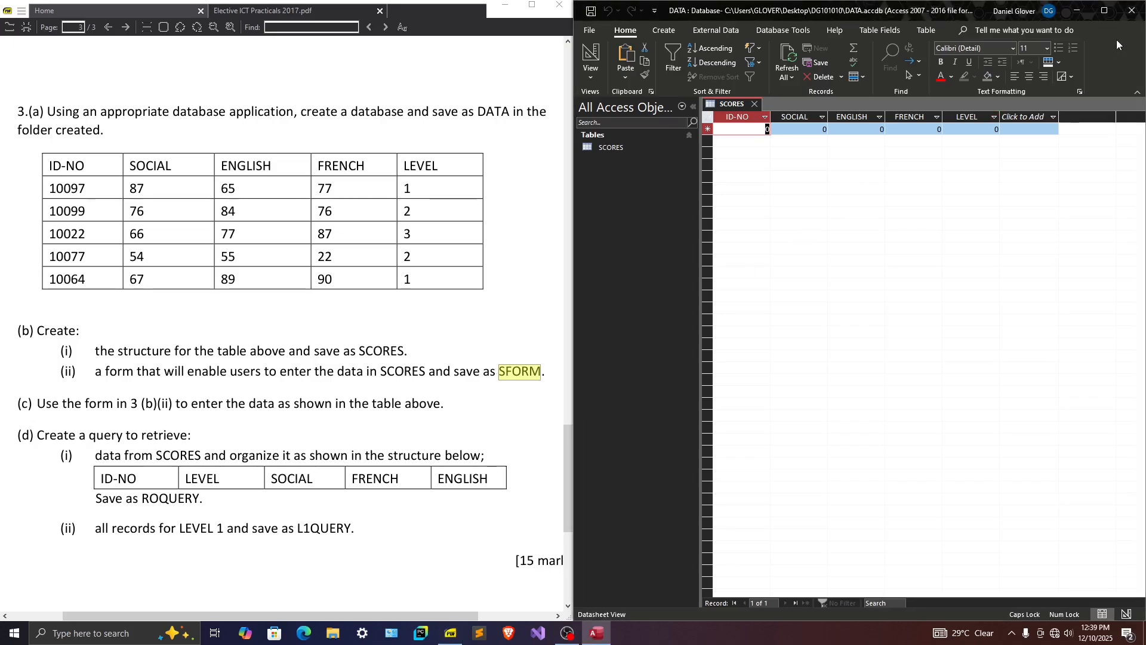
left_click(1104, 11)
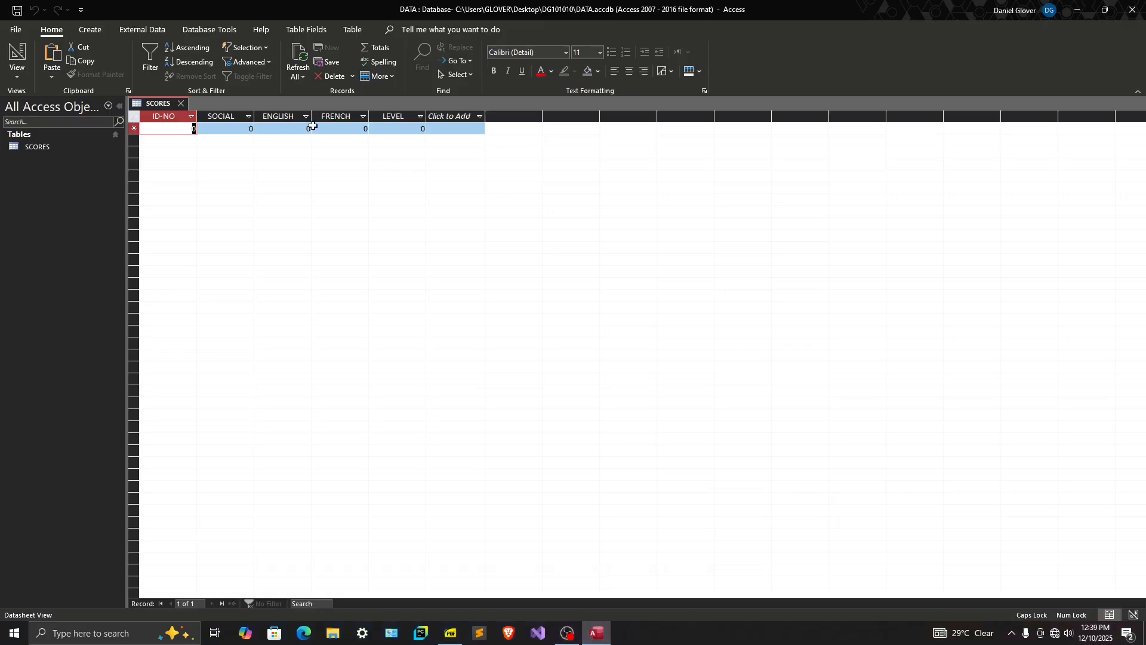
left_click(91, 29)
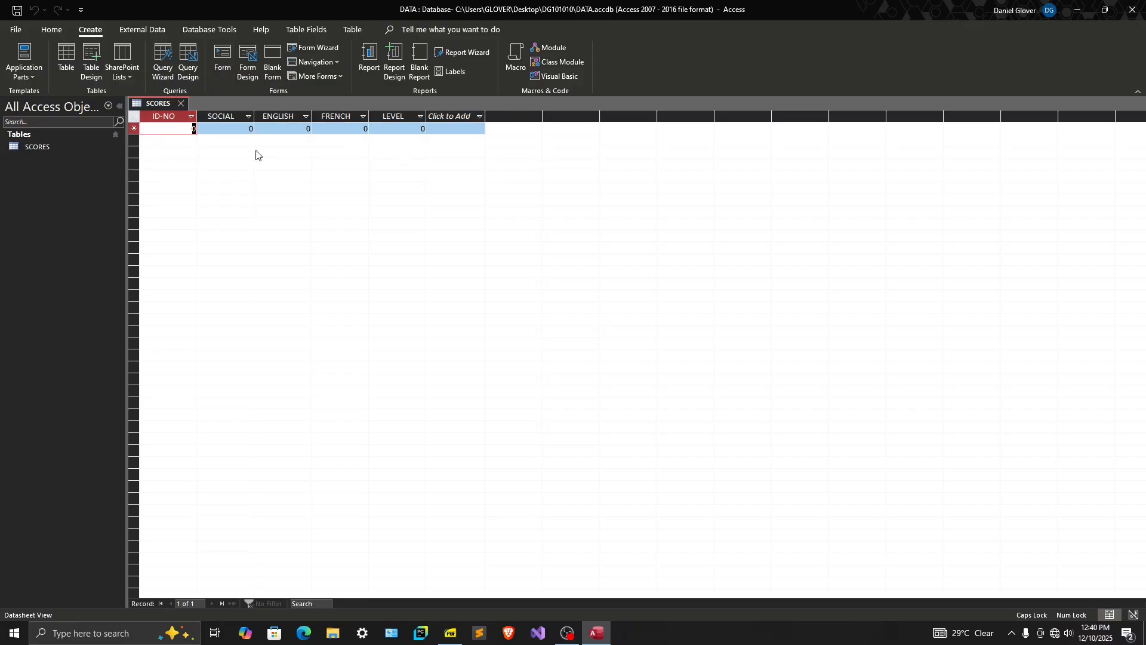
left_click(222, 59)
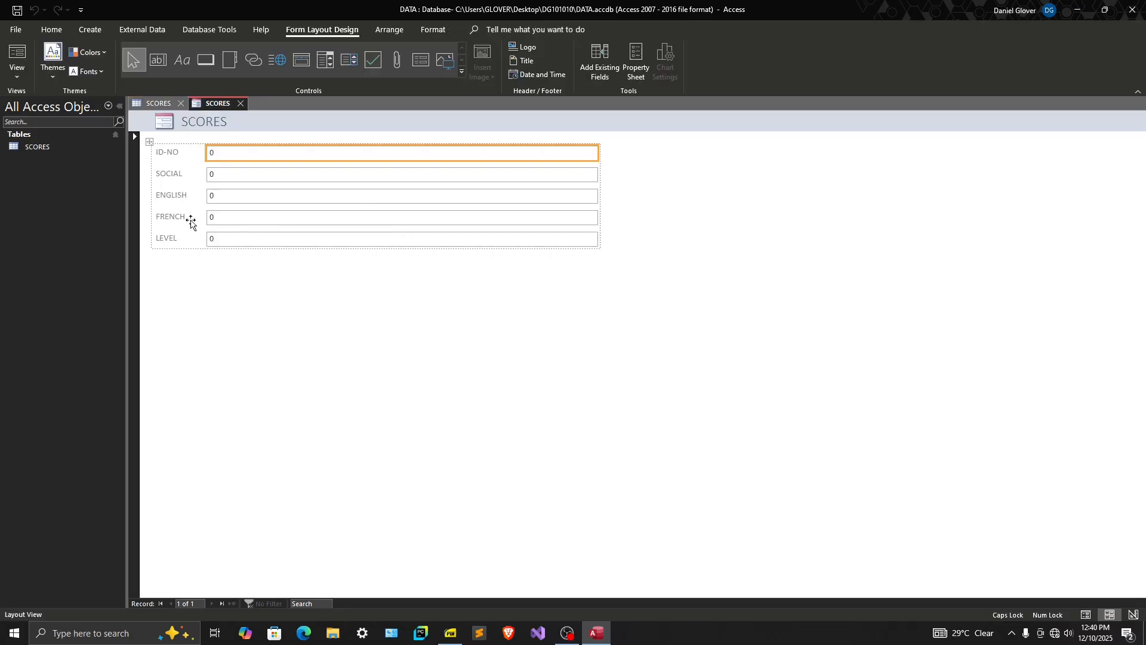
Save the new form as SFORM.
left_click(157, 104)
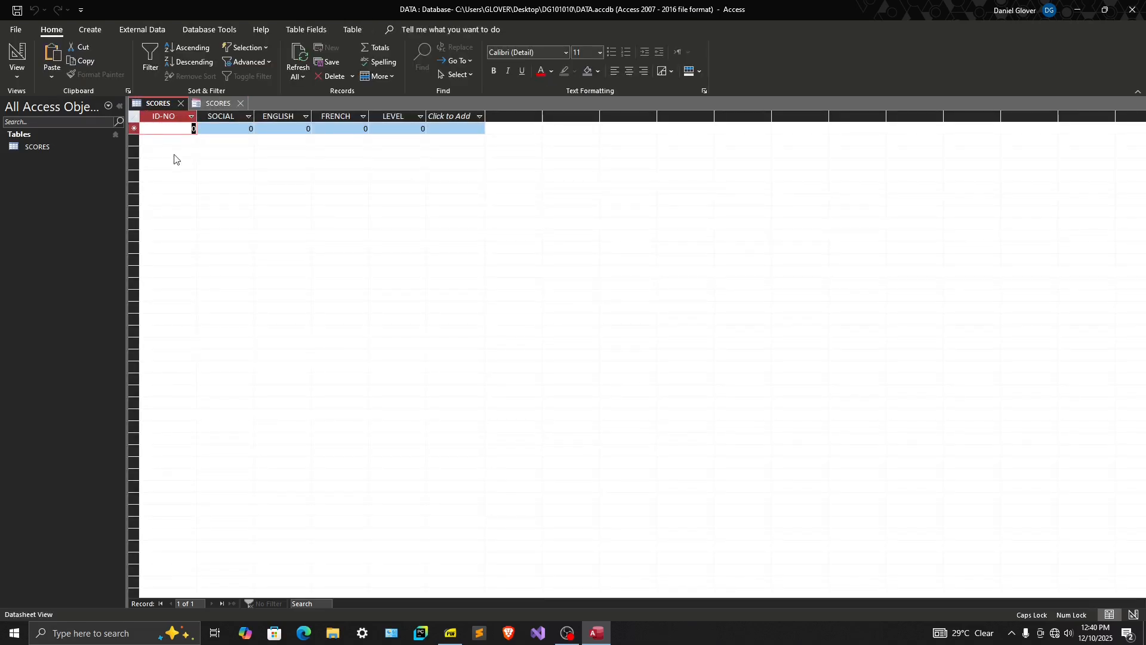
left_click(206, 105)
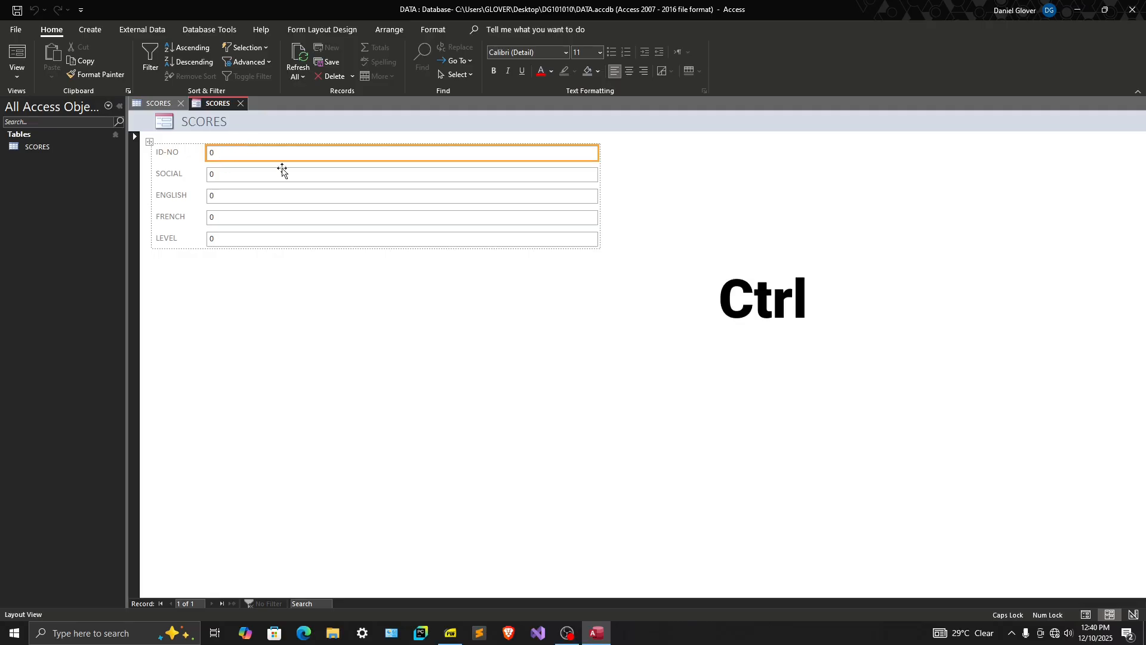
key("ctrl+s")
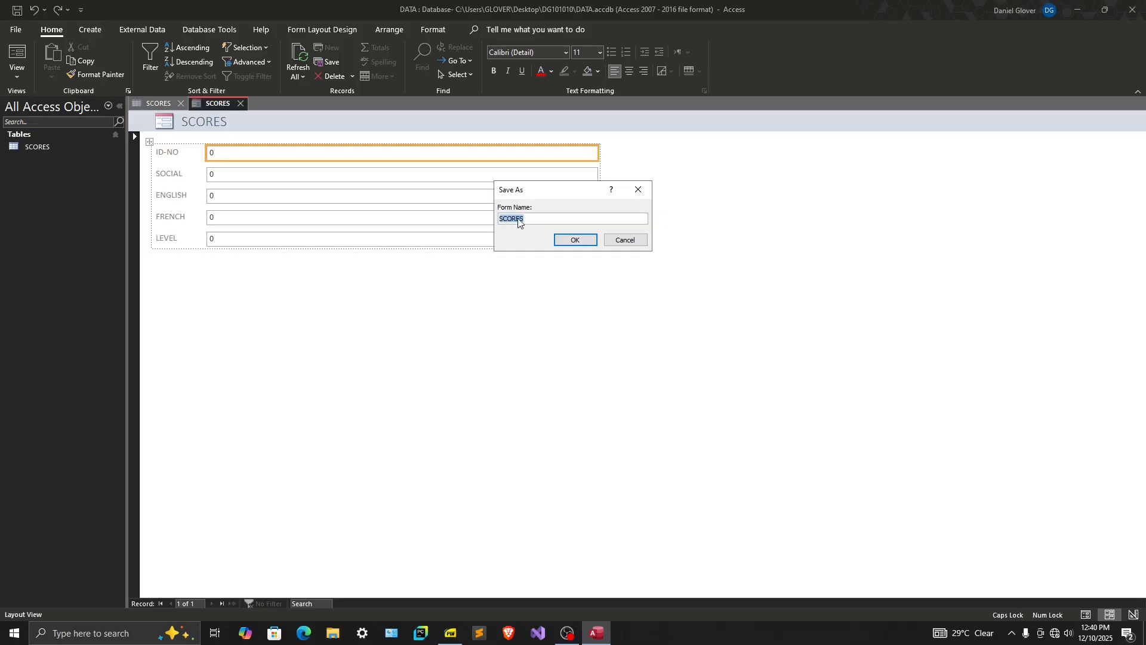
type("SFORM")
left_click(575, 240)
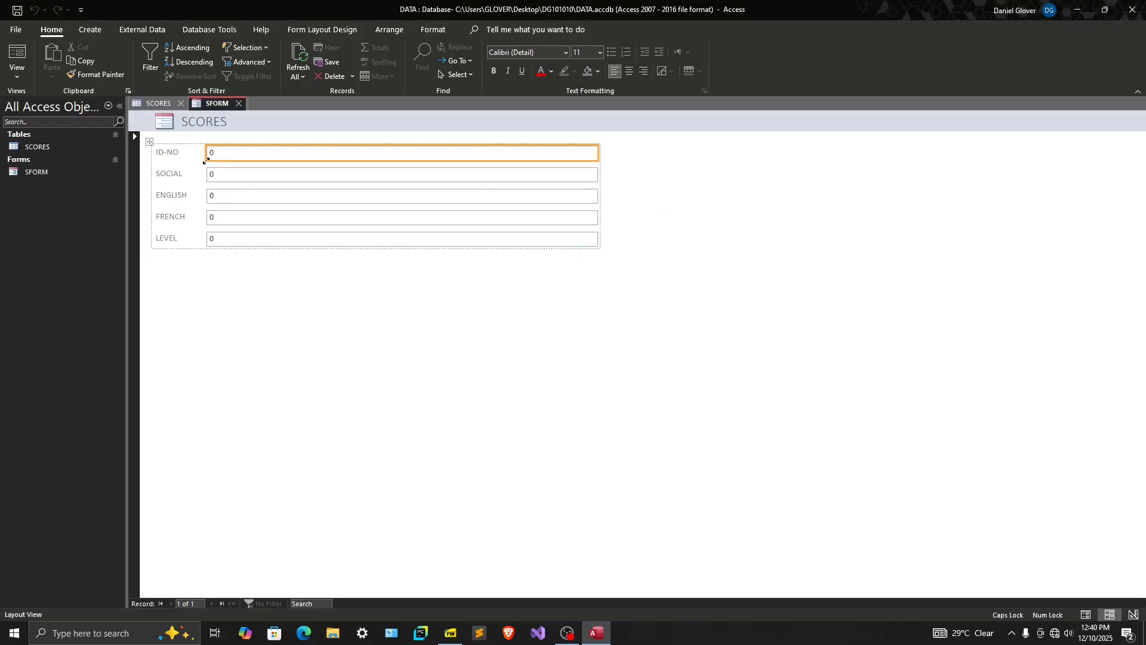
Check SFORM in Design View and return it to Layout View.
left_click(153, 107)
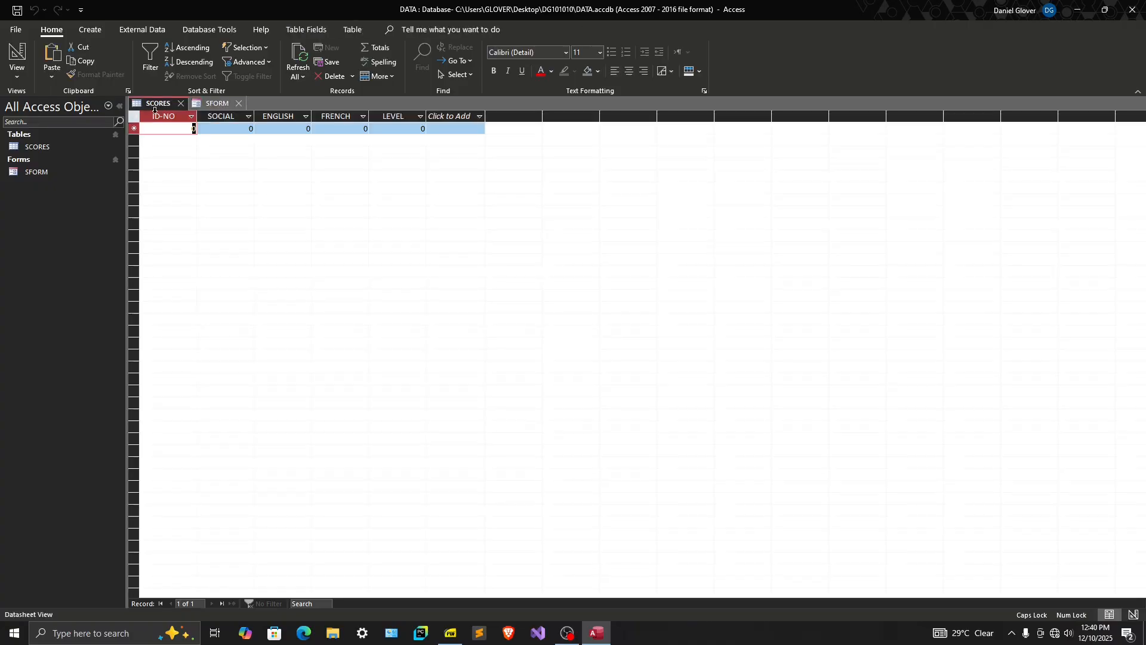
left_click(217, 104)
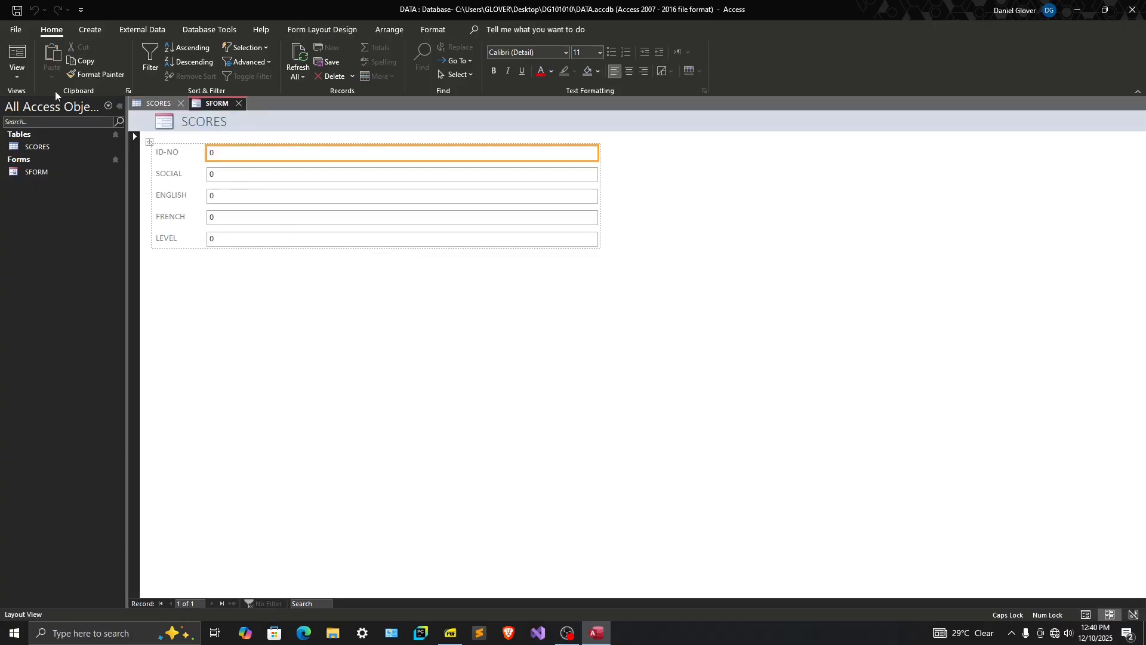
left_click(14, 78)
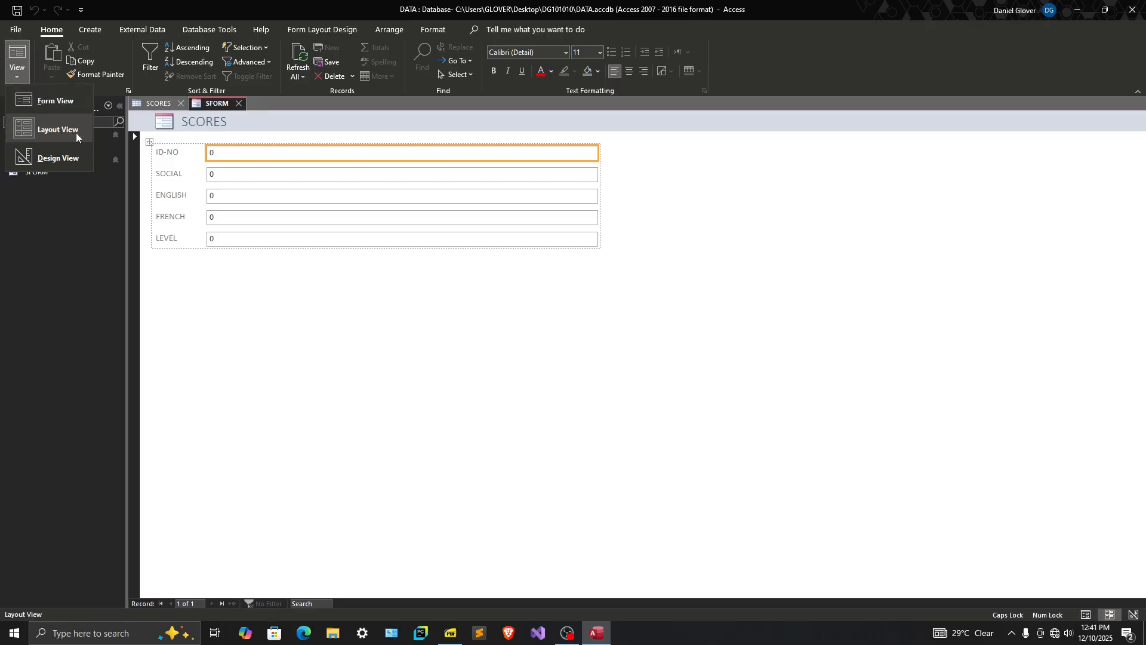
left_click(43, 159)
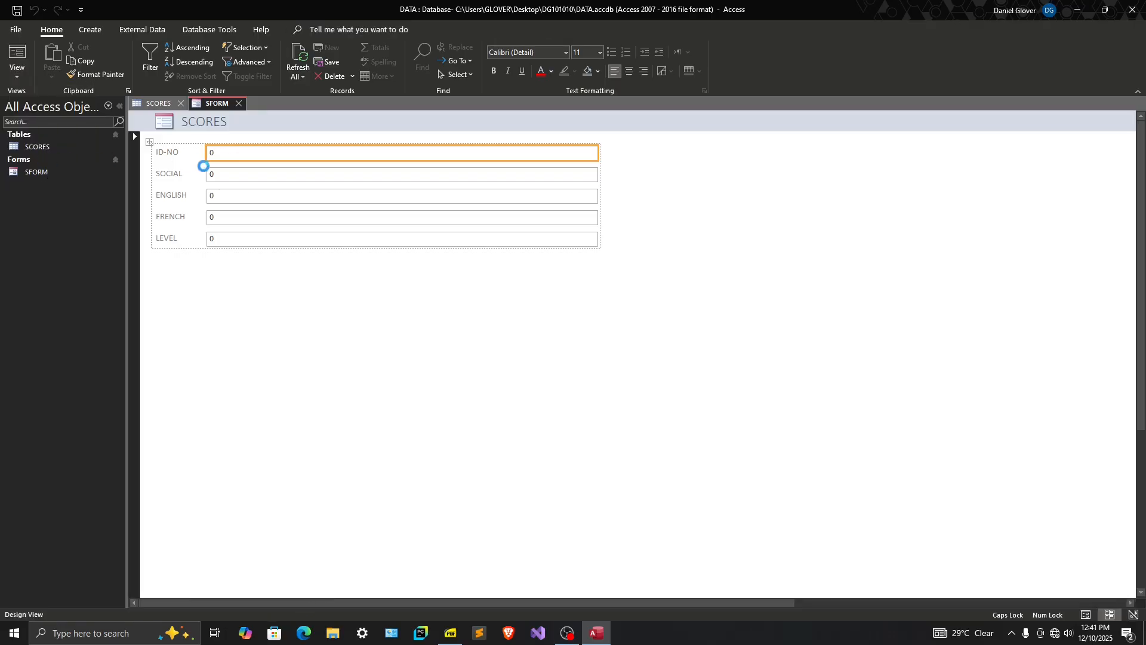
left_click(26, 58)
left_click(37, 129)
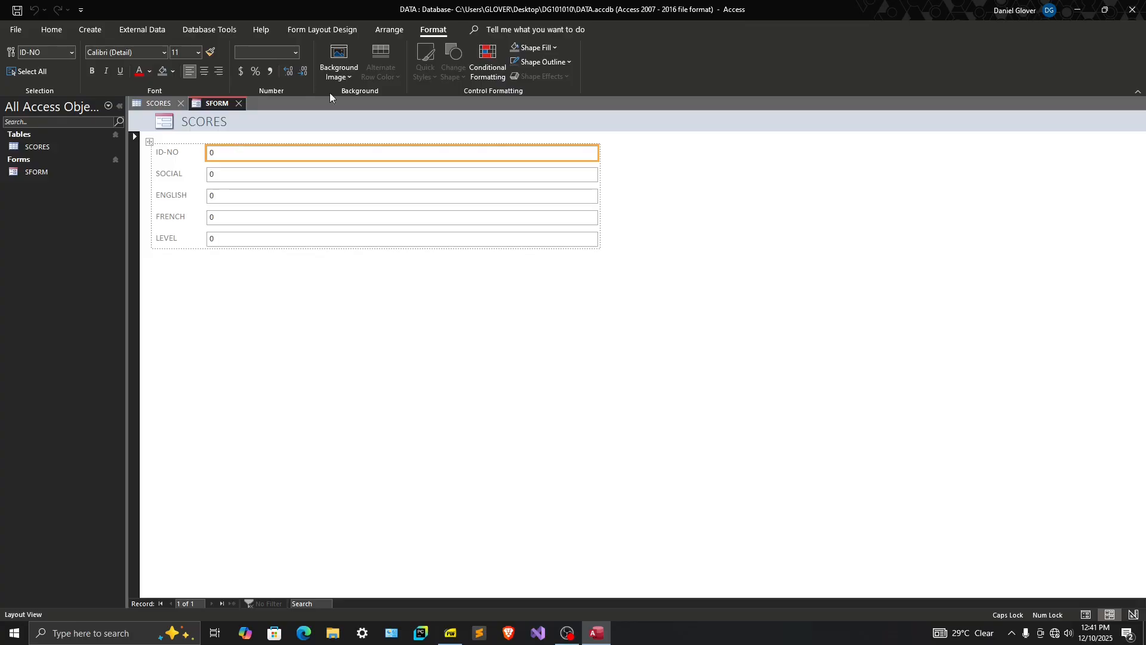
left_click(688, 384)
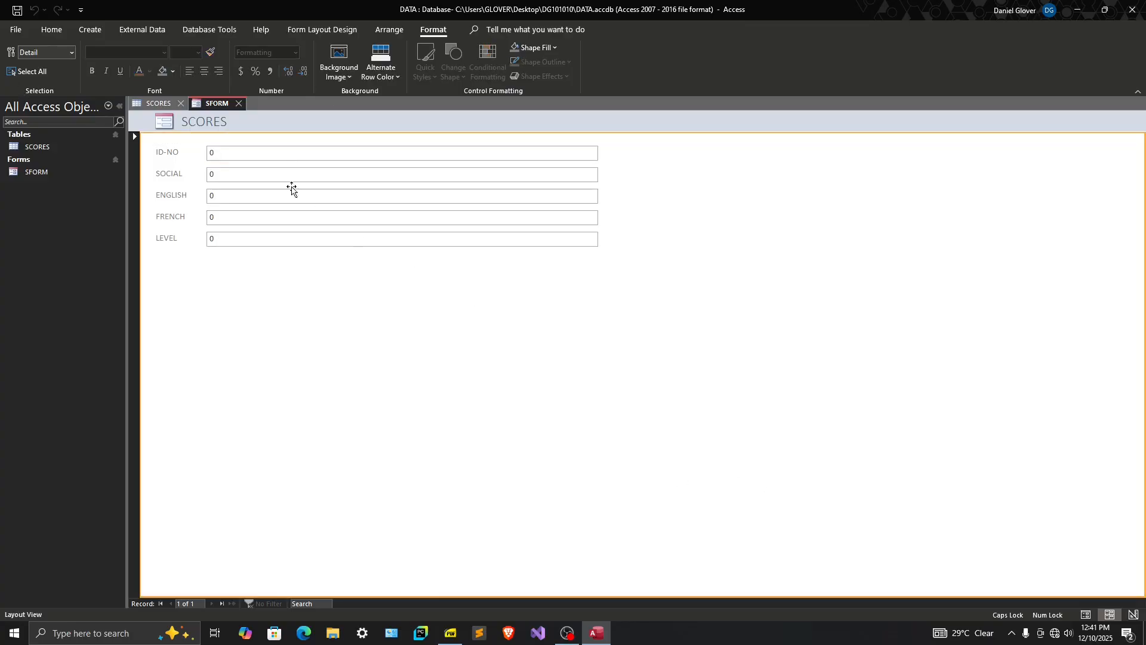
Switch SFORM to Form View for data entry.
left_click(45, 28)
left_click(17, 84)
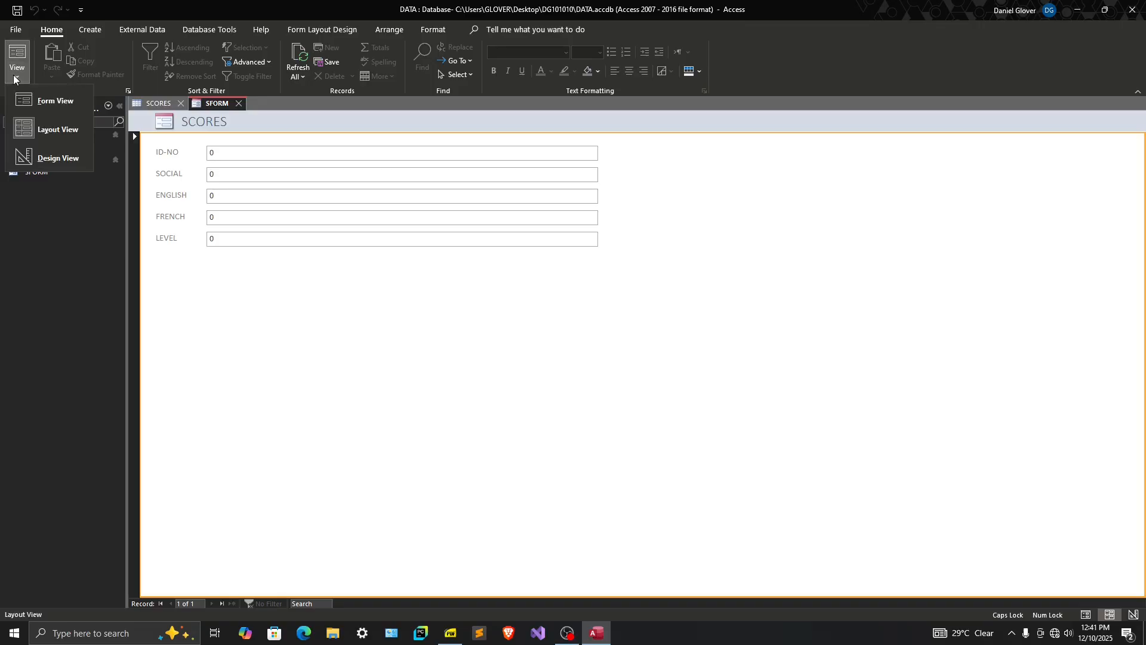
left_click(42, 101)
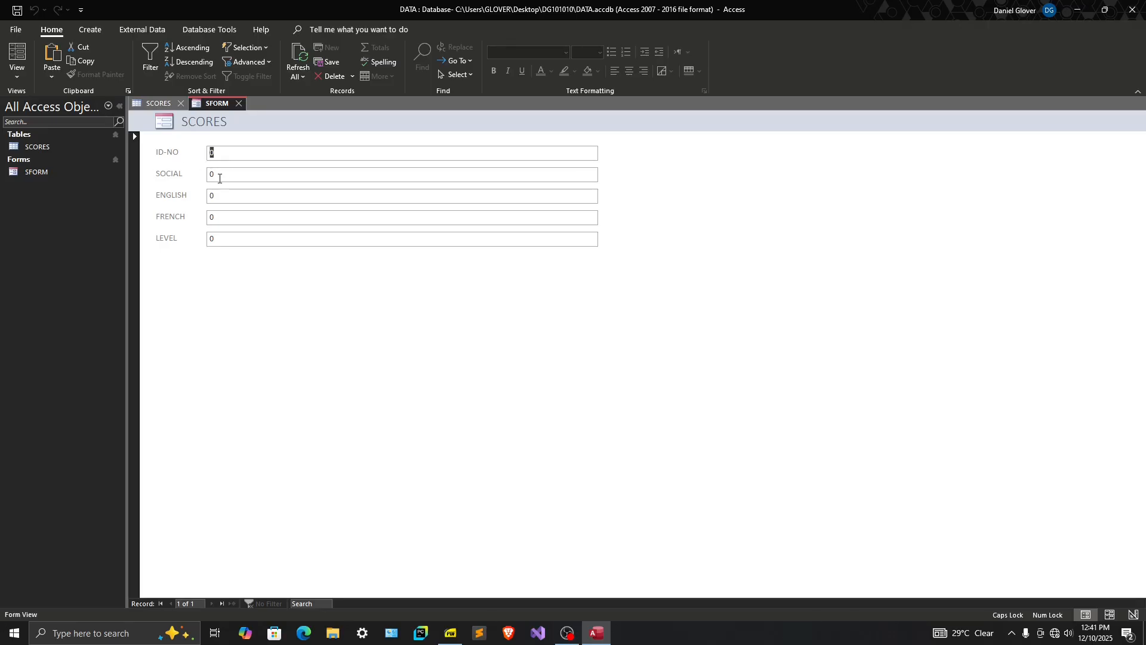
left_click(18, 77)
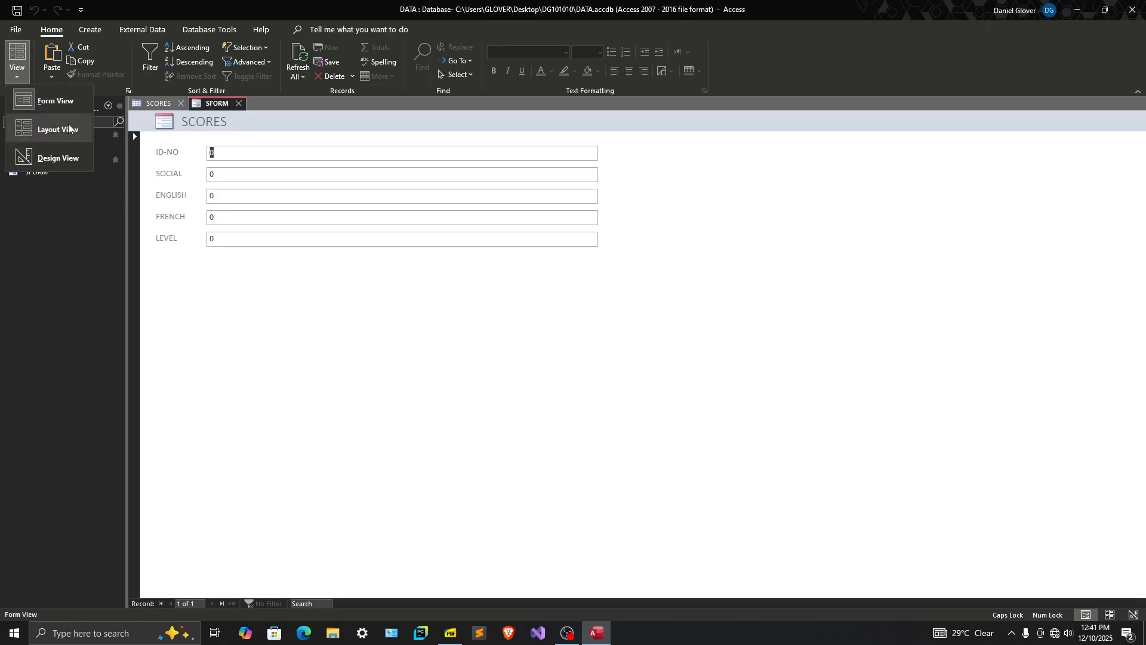
left_click(45, 96)
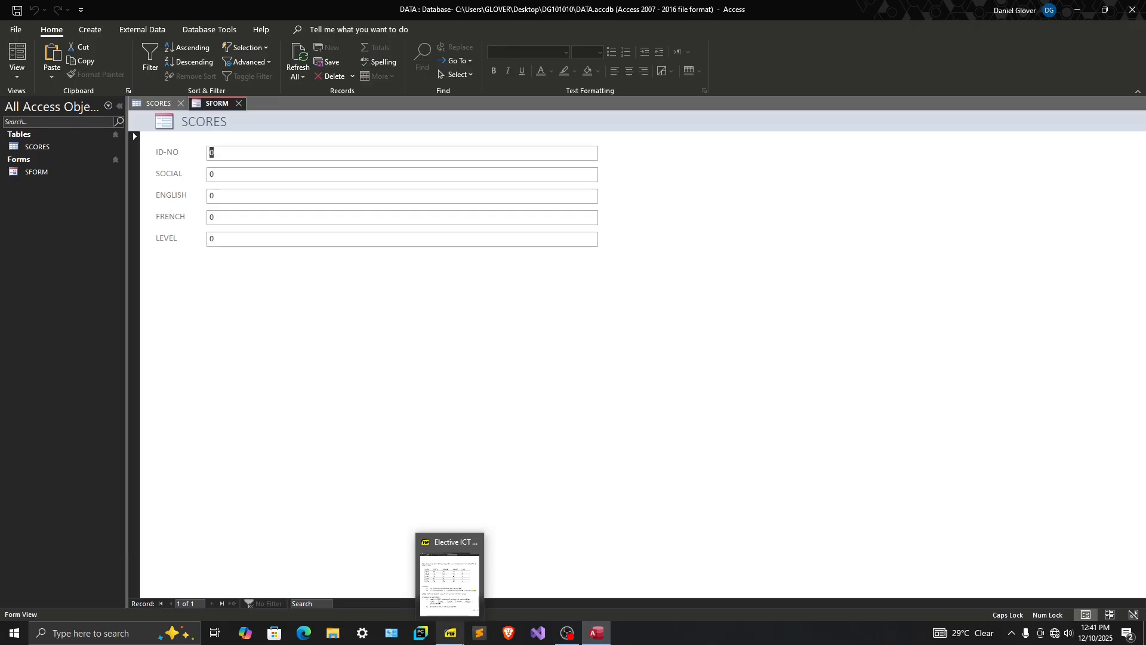
Arrange the database window with SFORM side by side with the exam question PDF.
left_click(450, 633)
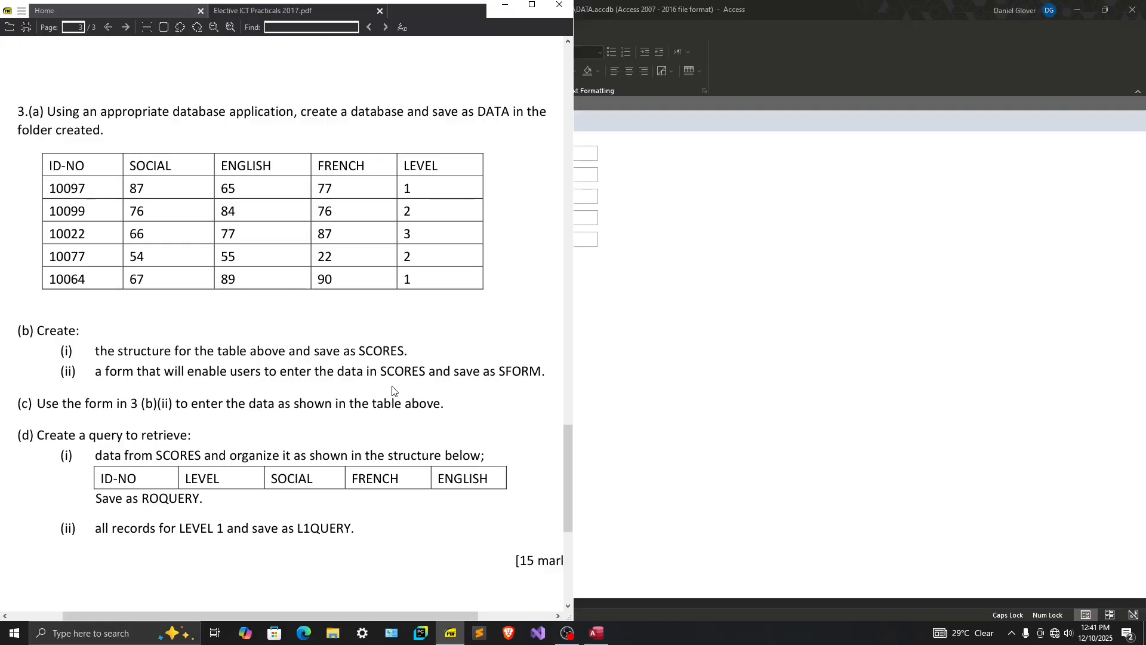
left_click(735, 257)
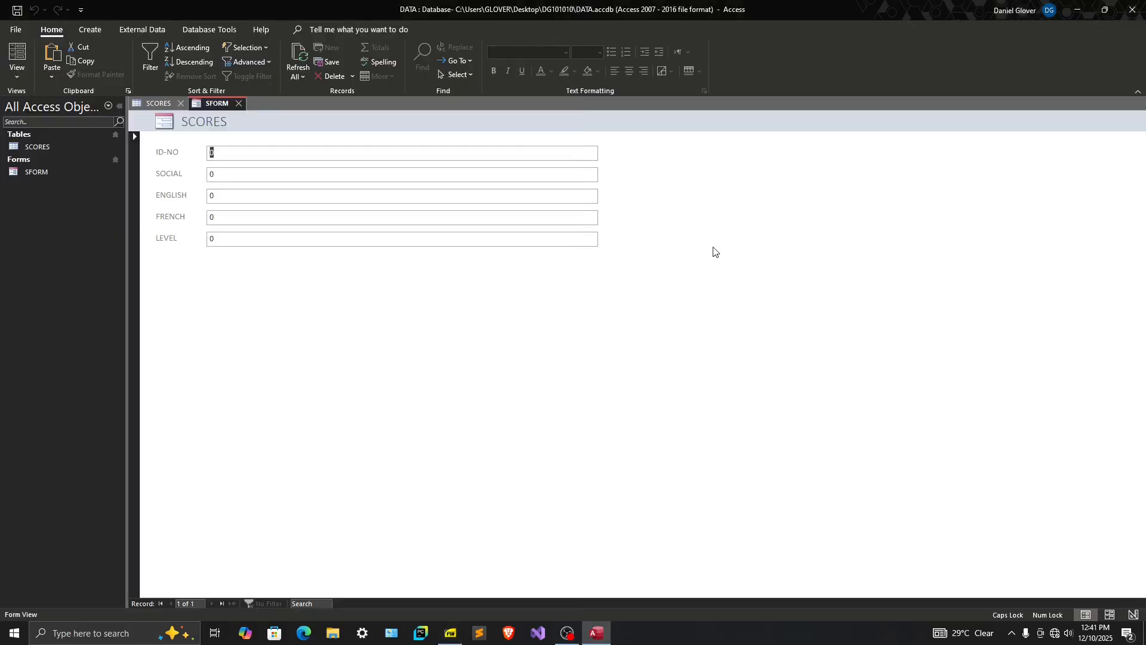
left_click(160, 105)
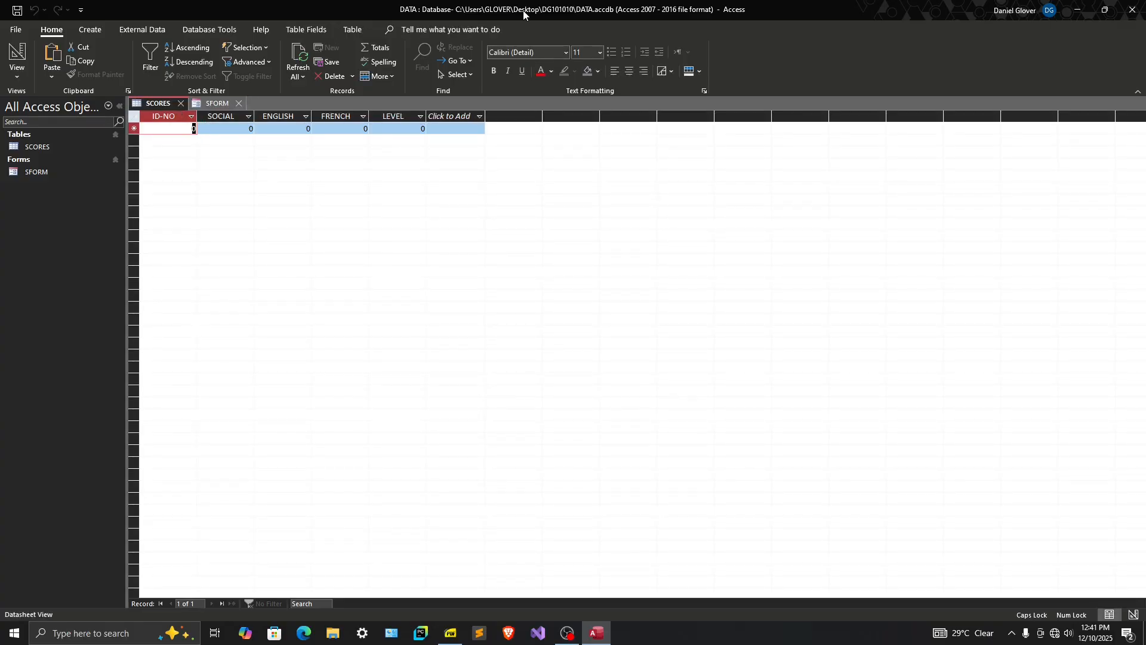
left_click(200, 103)
double_click(471, 12)
left_click_drag(470, 13, 1145, 167)
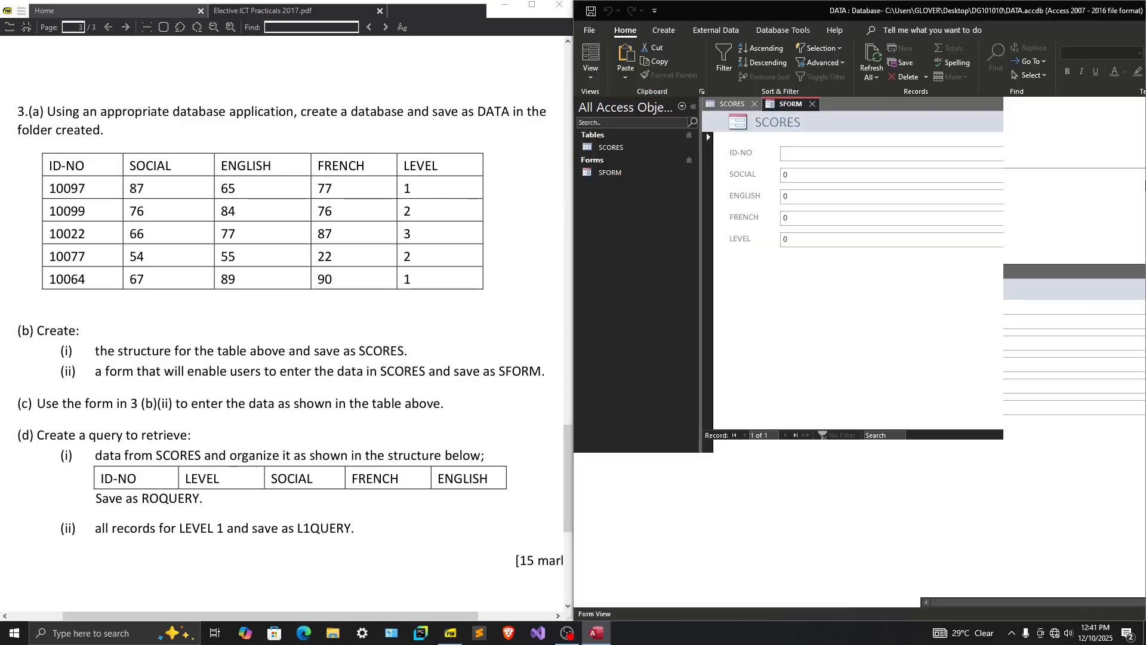
left_click(418, 174)
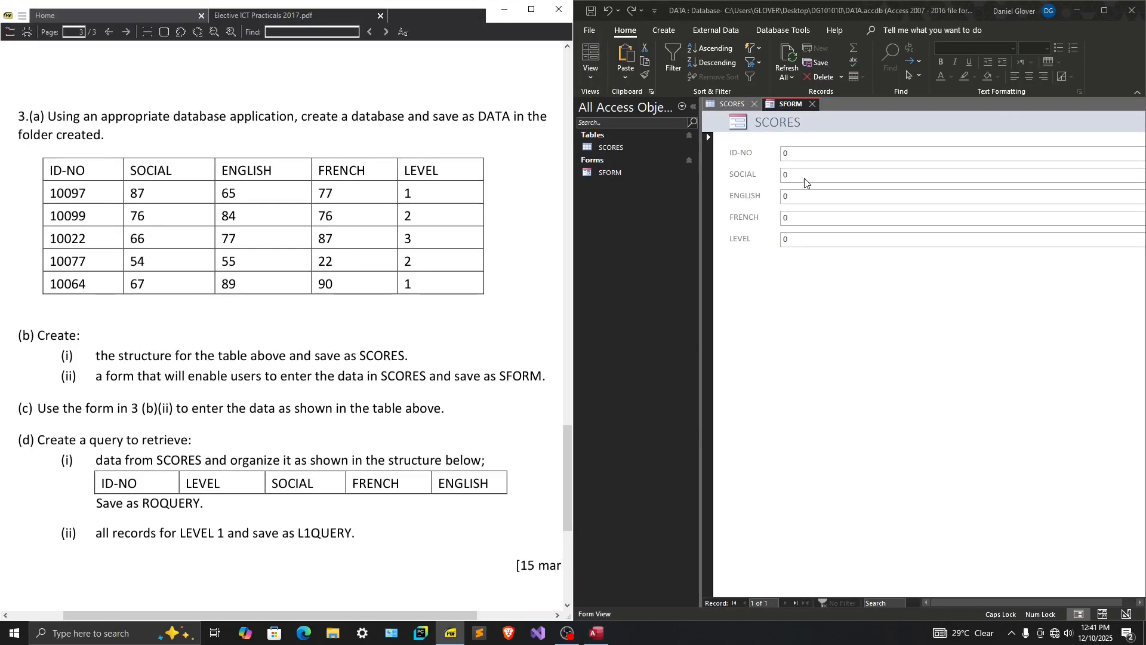
Enter the first record in SFORM: ID-NO 10097, SOCIAL 87, ENGLISH 65, FRENCH 77 and LEVEL 1.
left_click(801, 156)
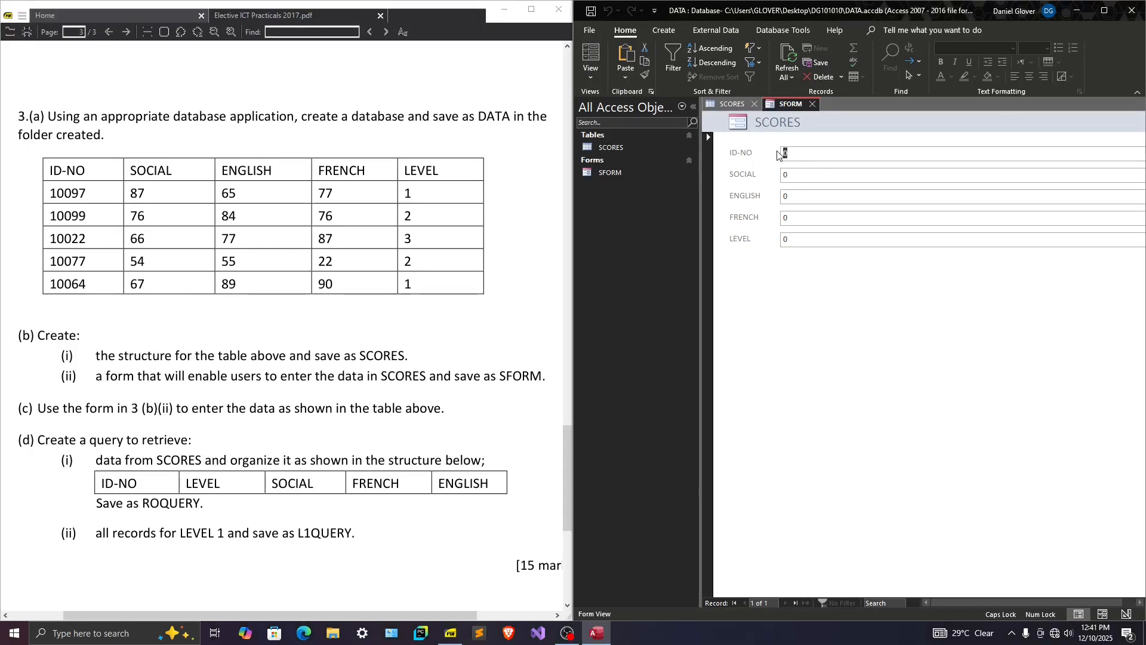
type("10097")
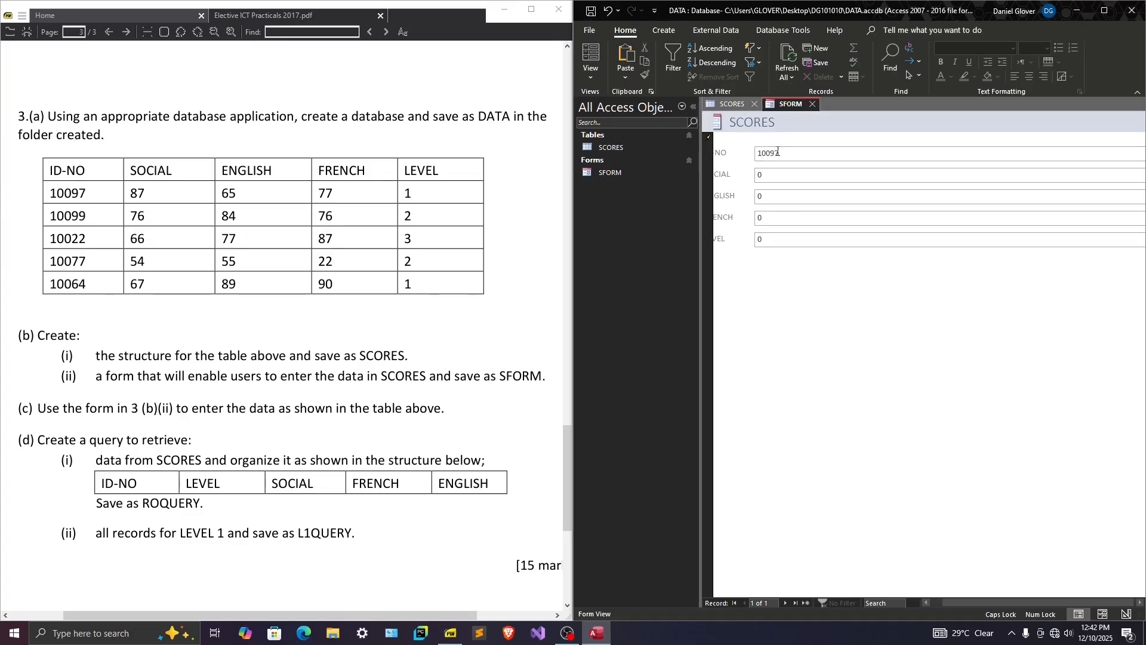
key("Tab")
left_click_drag(699, 166, 679, 166)
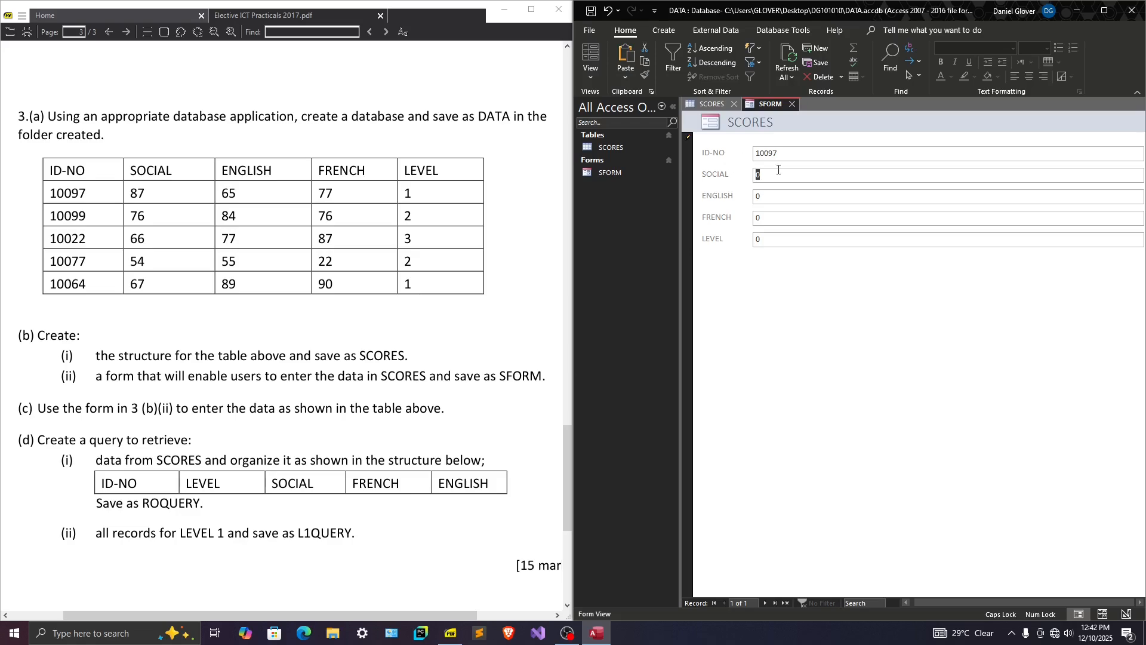
type("87")
key("Tab")
type("65")
key("Tab")
type("77")
key("Tab")
type("1")
left_click_drag(54, 192, 422, 190)
left_click(800, 238)
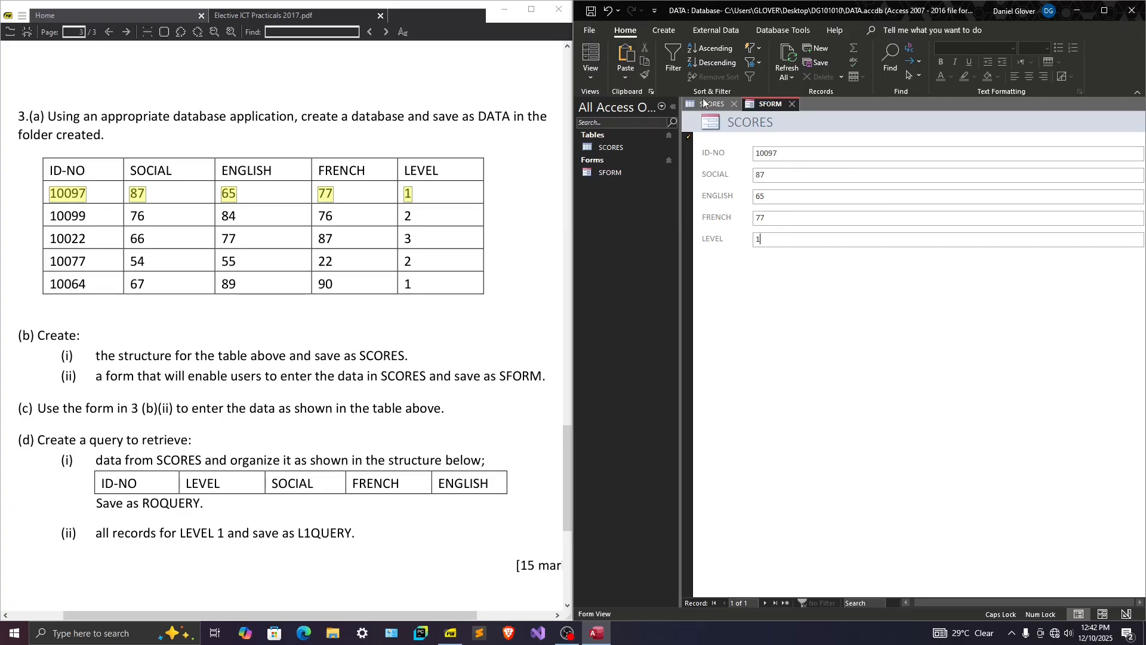
Commit the first record in SFORM and refresh the SCORES datasheet to check its entry there.
left_click(716, 105)
left_click(757, 105)
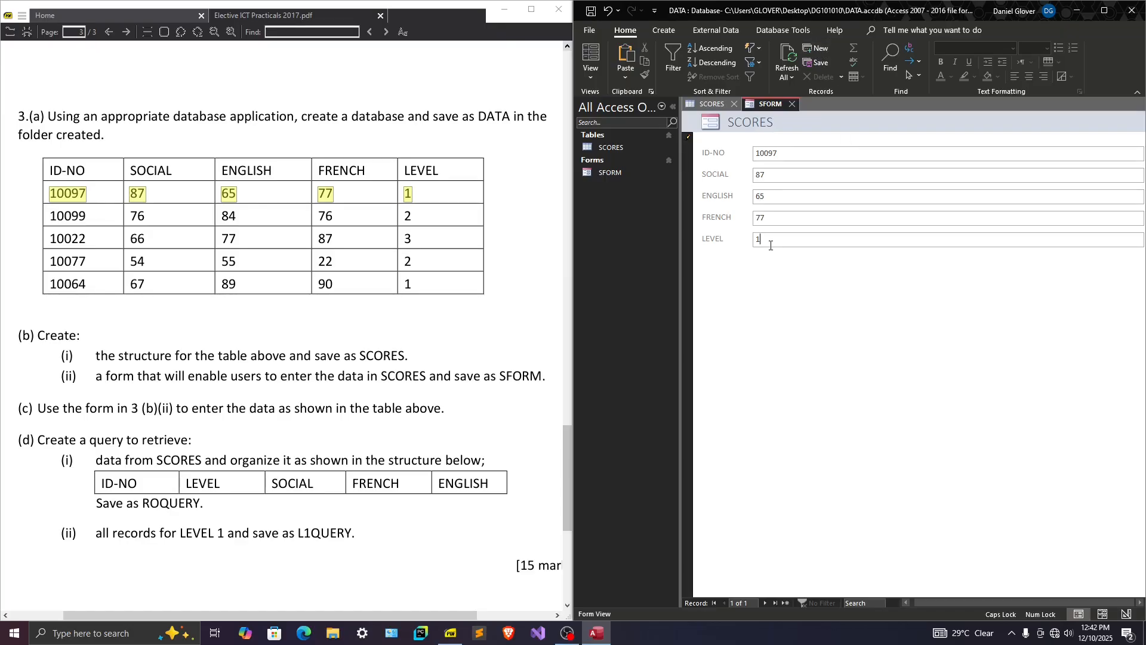
key("Tab")
left_click(711, 100)
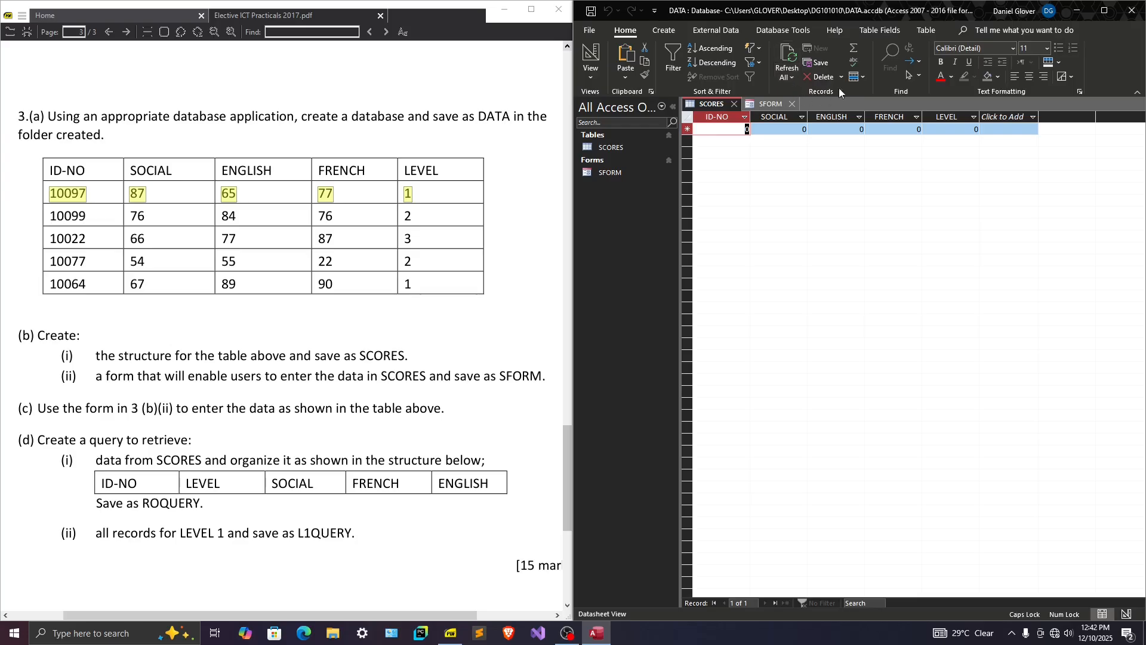
left_click(787, 60)
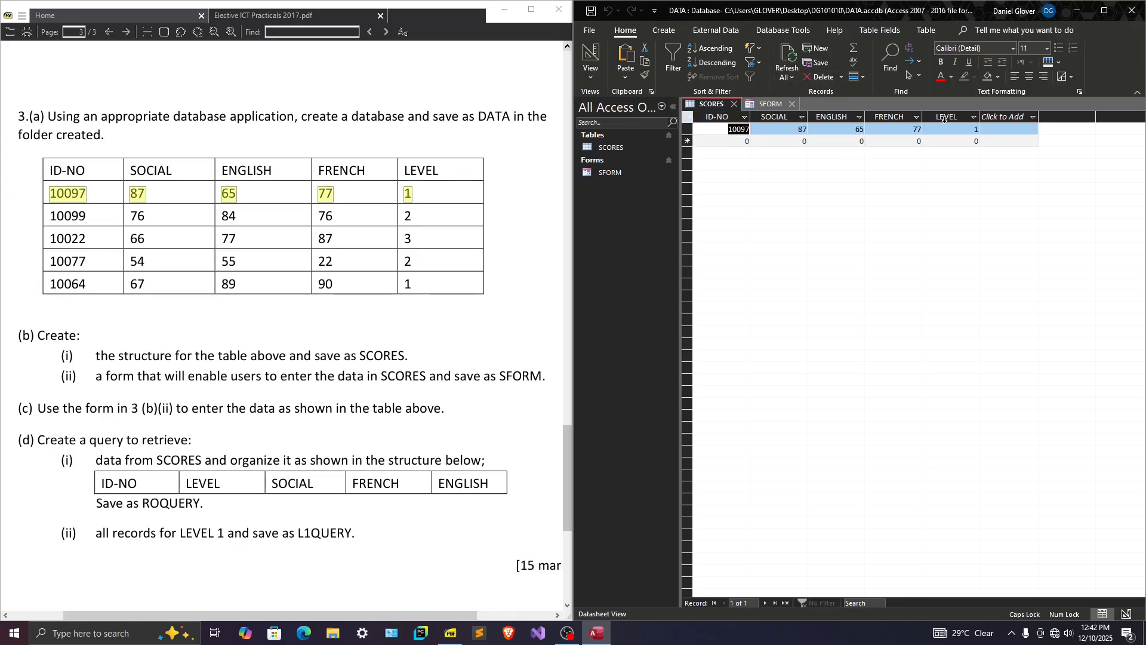
left_click(780, 137)
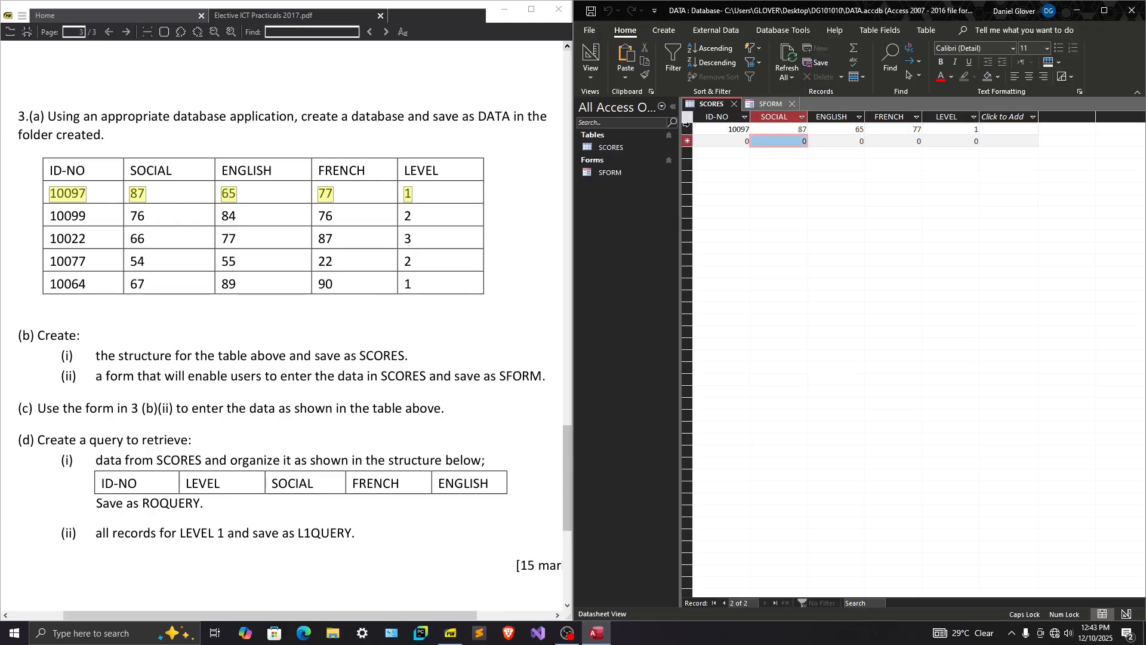
left_click(687, 126)
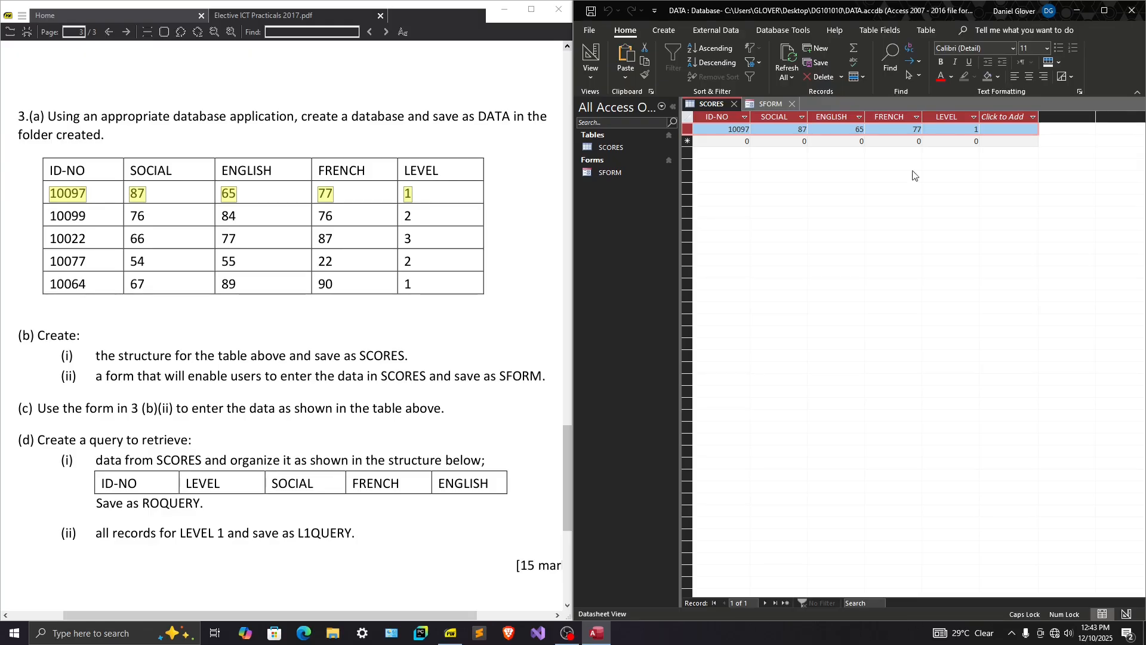
Enter the second record in SFORM: ID-NO 10099, SOCIAL 76, ENGLISH 84, FRENCH 76 and LEVEL 2.
left_click(763, 105)
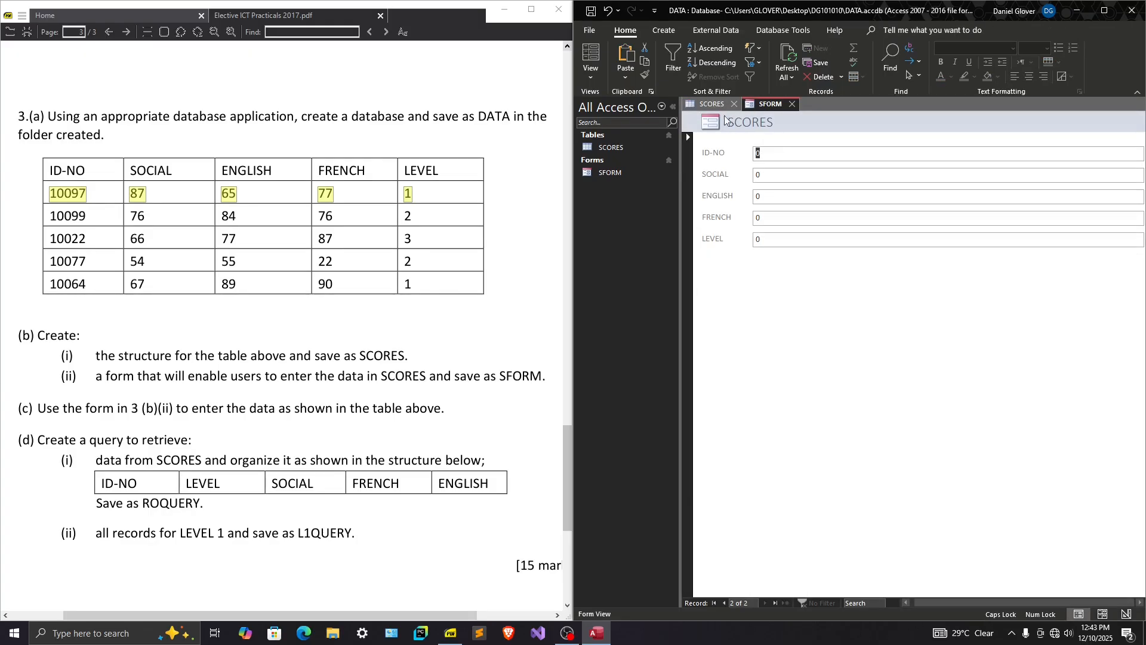
left_click(704, 107)
left_click(760, 107)
left_click(804, 155)
double_click(762, 154)
type("10099")
key("Tab")
key("Tab")
key("Tab")
key("Tab")
key("Tab")
Enter the third record in SFORM: ID-NO 10022, SOCIAL 66, ENGLISH 77, FRENCH 87 and LEVEL 3.
type("10022")
key("Tab")
type("66")
key("Tab")
type("77")
key("Tab")
type("87")
key("Tab")
Enter the fourth record in SFORM: ID-NO 10077, SOCIAL 54, ENGLISH 55, FRENCH 22 and LEVEL 2.
type("10077")
key("Tab")
type("54")
key("Tab")
type("55")
key("Tab")
type("22")
key("Tab")
type("1")
key("Tab")
Enter the fifth record in SFORM: ID-NO 10064, SOCIAL 67, ENGLISH 89, FRENCH 90 and LEVEL 1.
type("10064")
key("Tab")
type("67")
key("Tab")
type("89")
key("Tab")
type("901")
key("Tab")
Refresh the SCORES datasheet and check each of its records against the exam table.
left_click(708, 105)
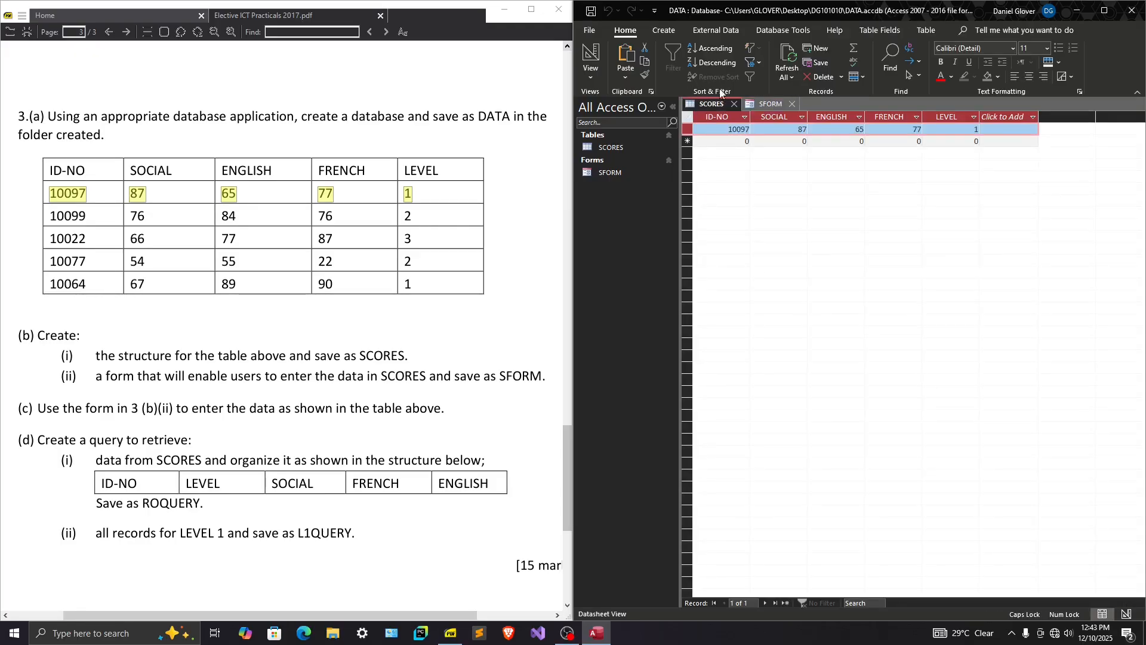
left_click(793, 53)
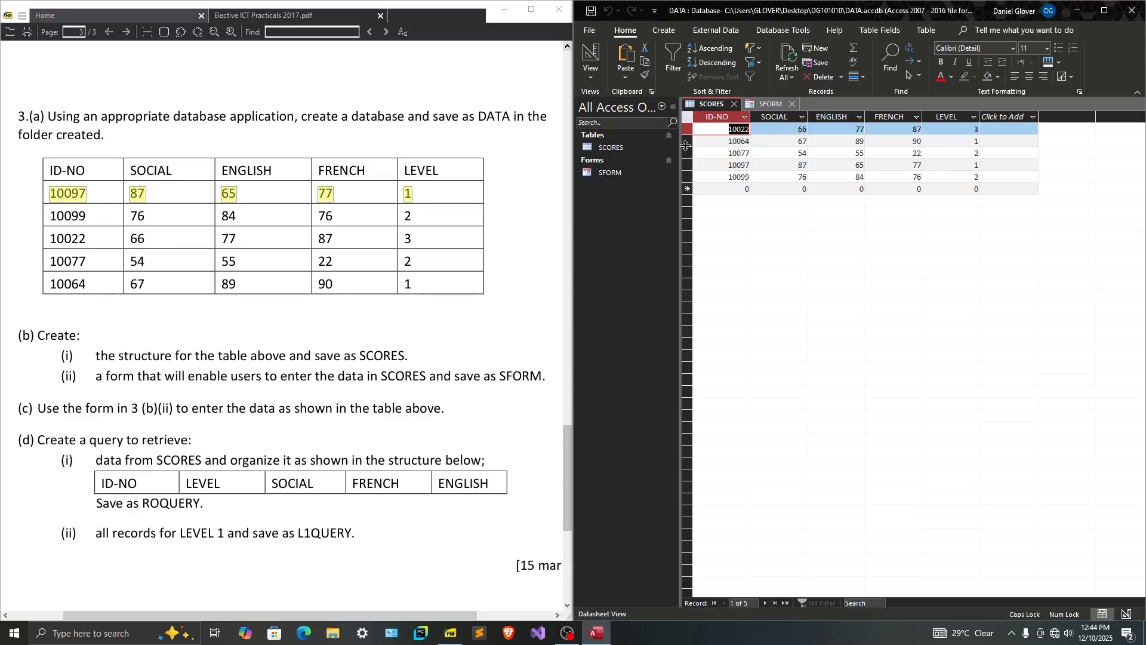
left_click(734, 154)
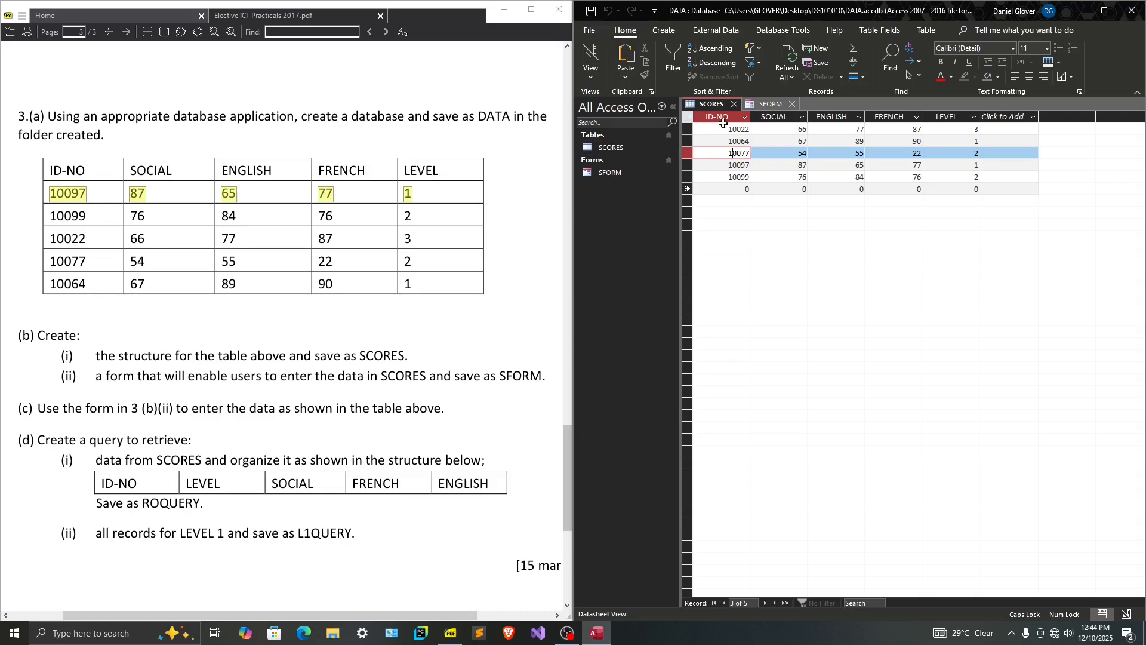
left_click(691, 129)
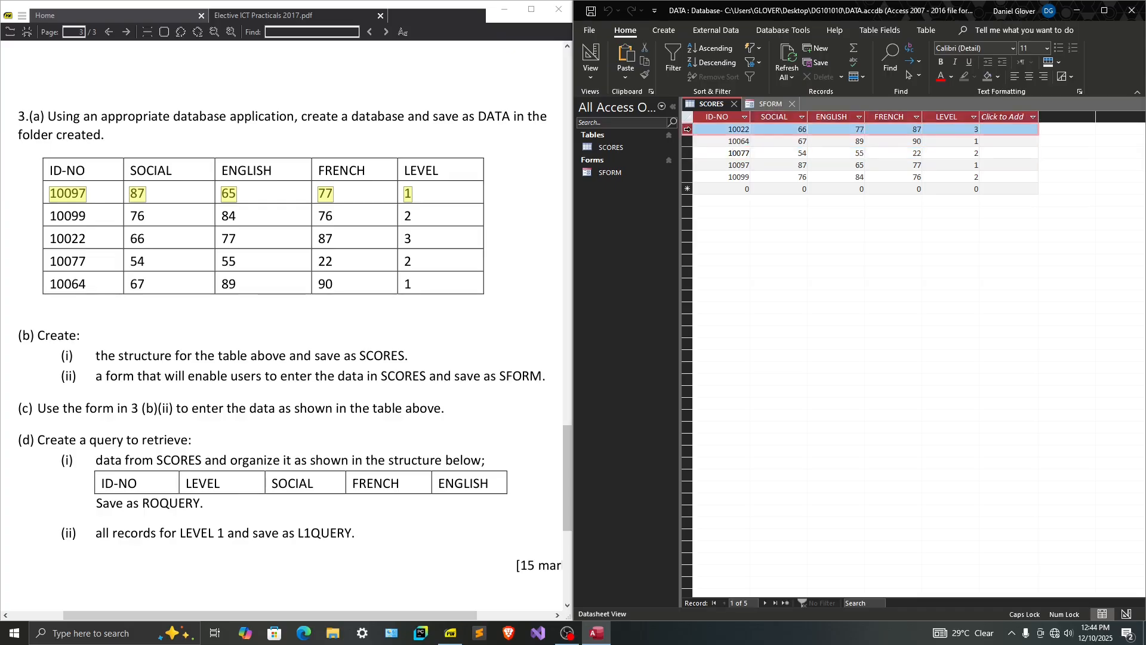
left_click(689, 141)
left_click(690, 154)
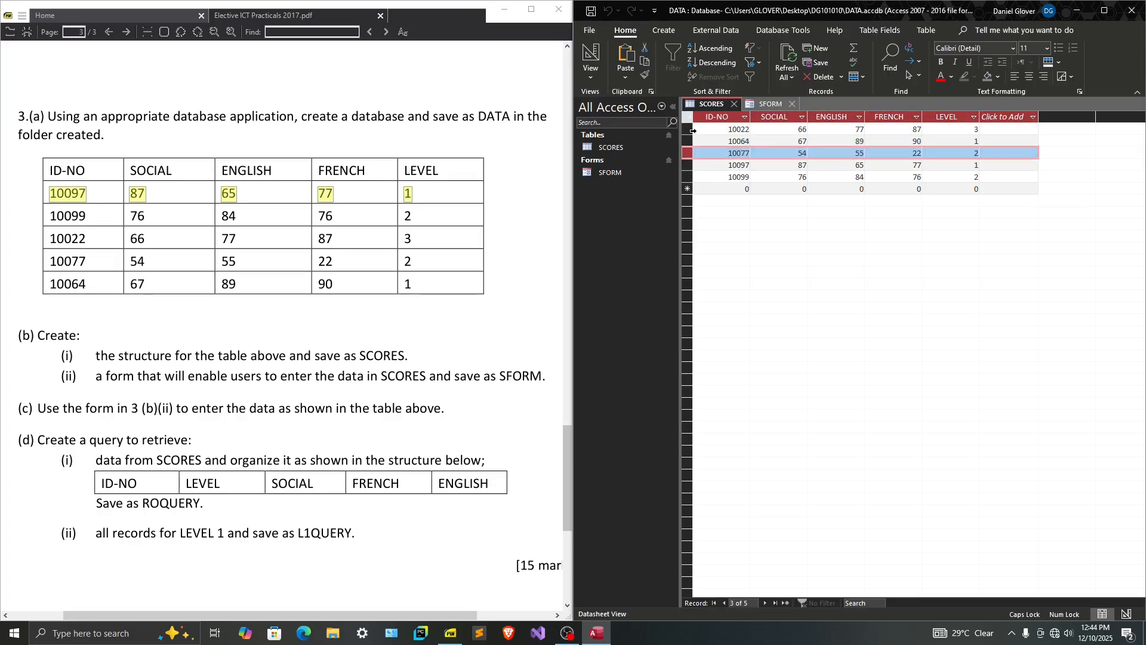
left_click(688, 129)
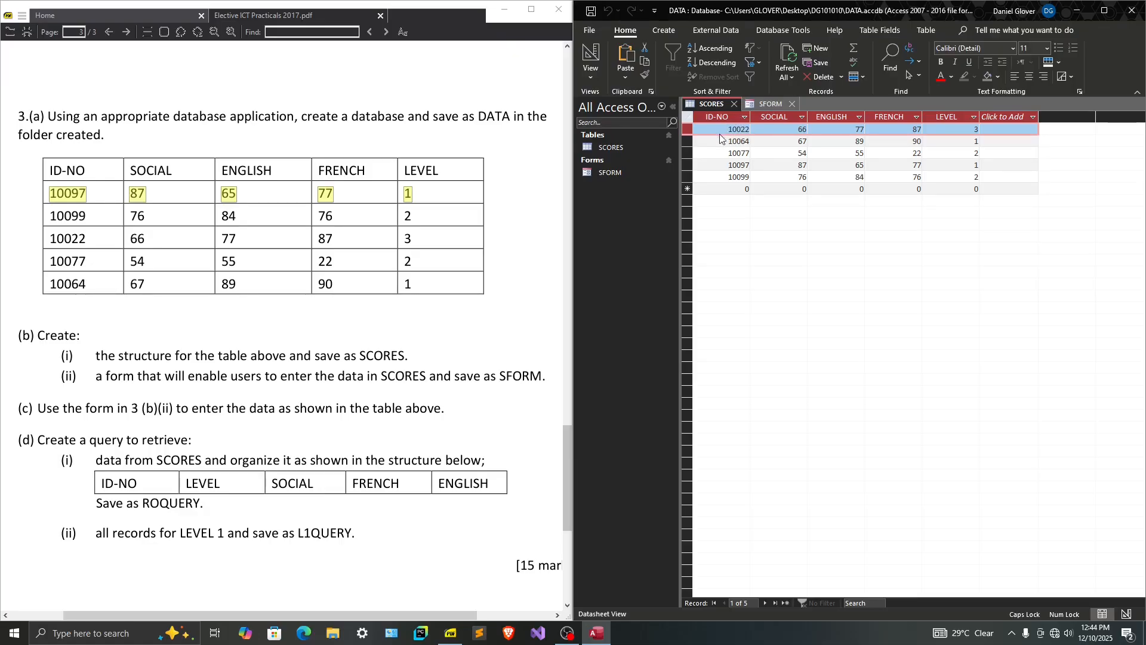
left_click(716, 179)
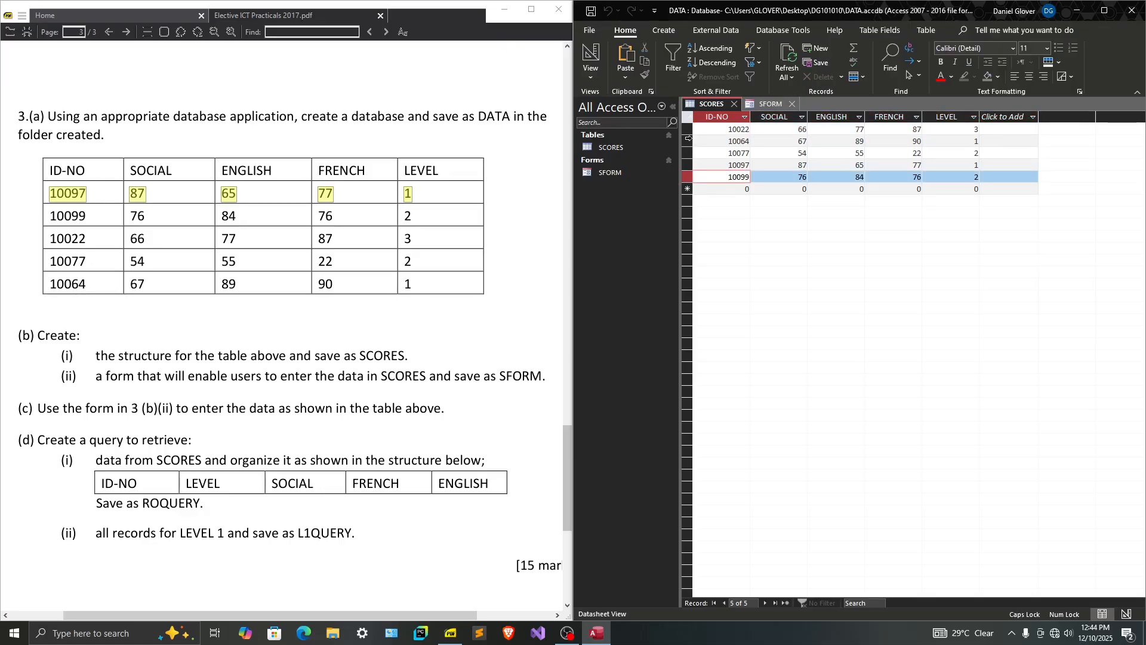
left_click(688, 130)
left_click(688, 141)
left_click(687, 154)
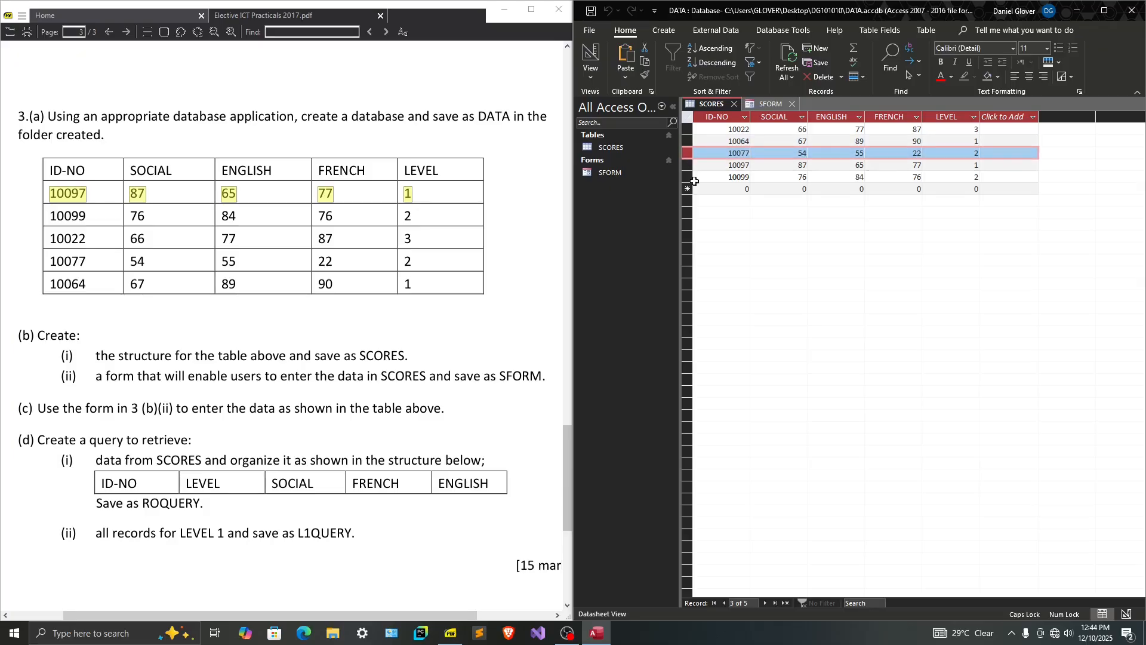
key("Down")
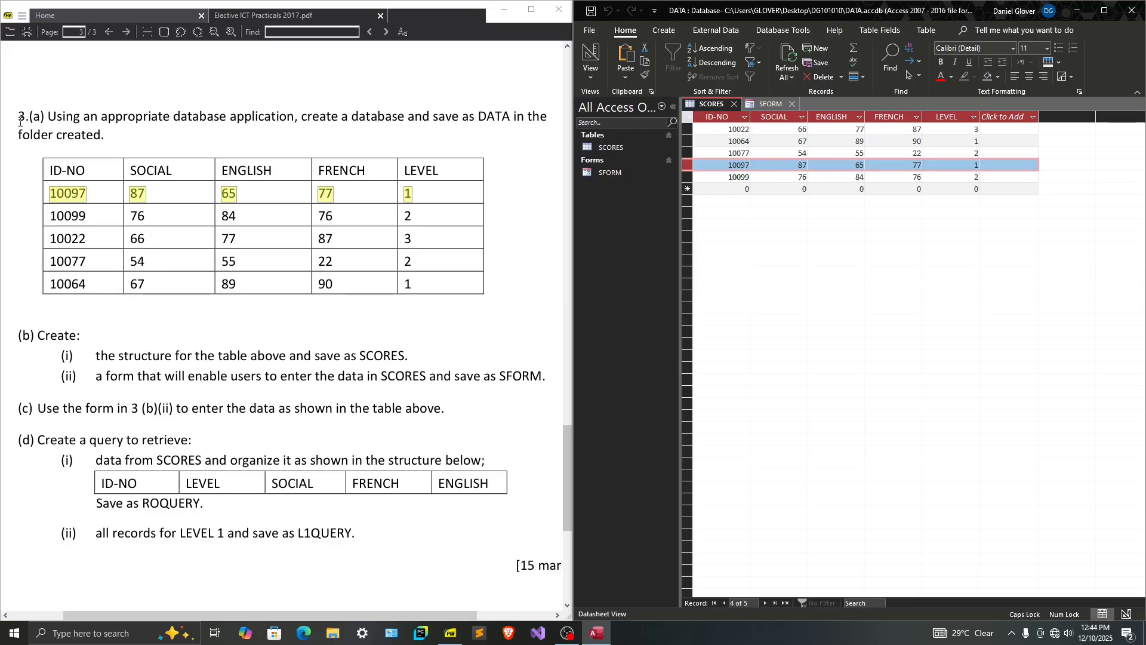
Compare the field order of the SCORES datasheet with the column headings of the exam table.
left_click(34, 355)
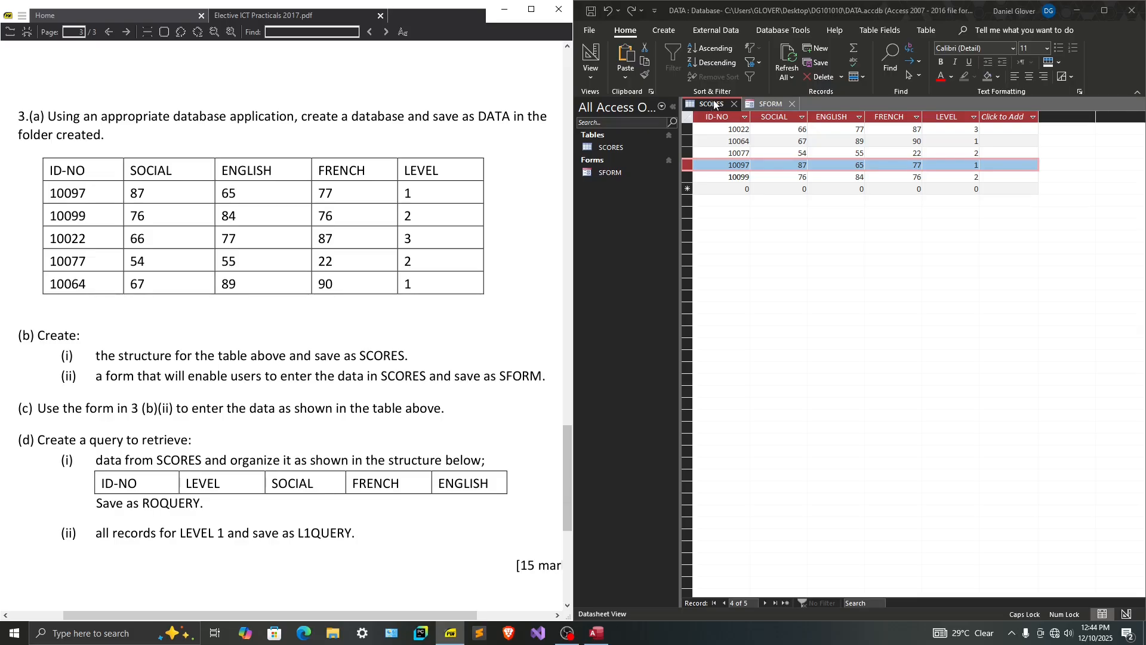
left_click(722, 117)
left_click(776, 117)
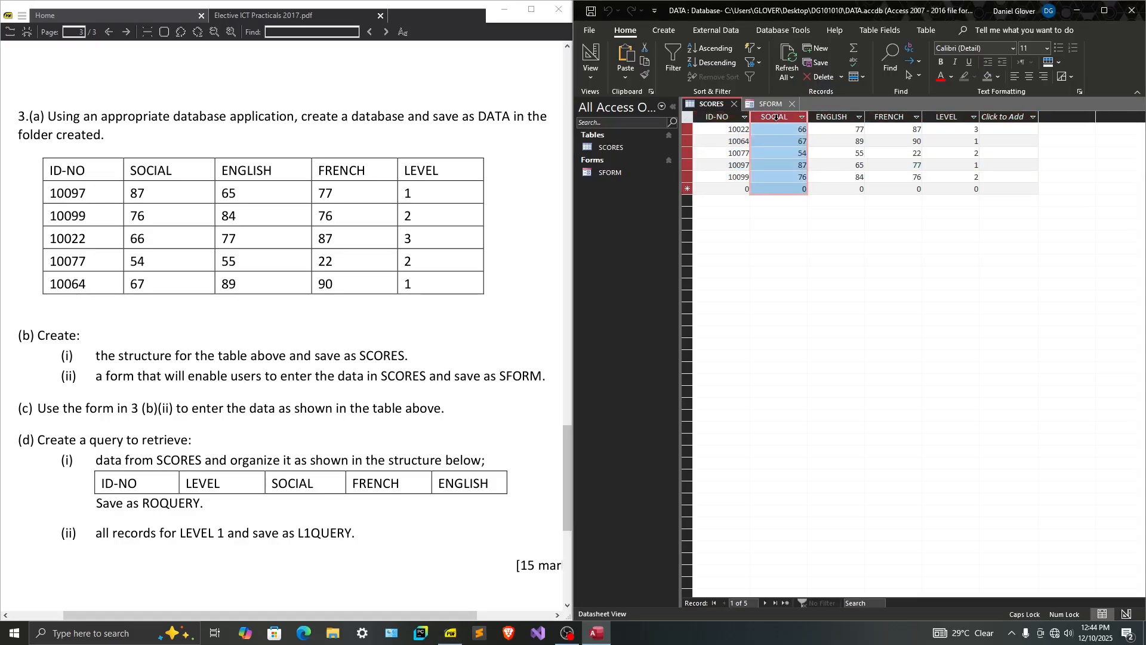
left_click(832, 117)
left_click(889, 117)
left_click(949, 117)
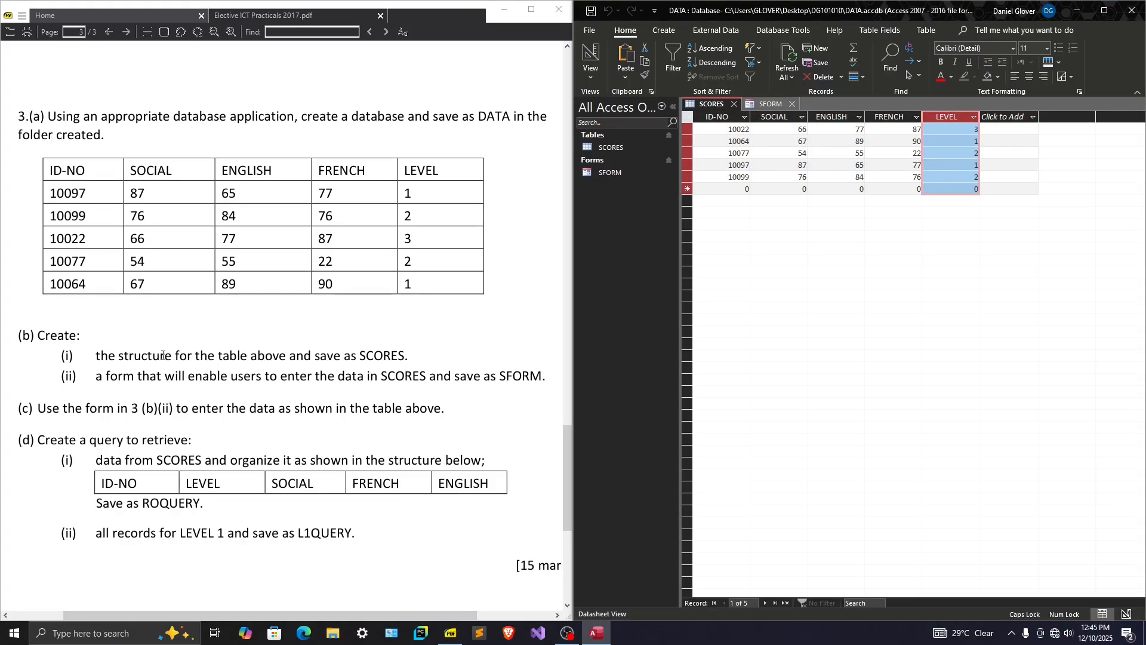
left_click(76, 163)
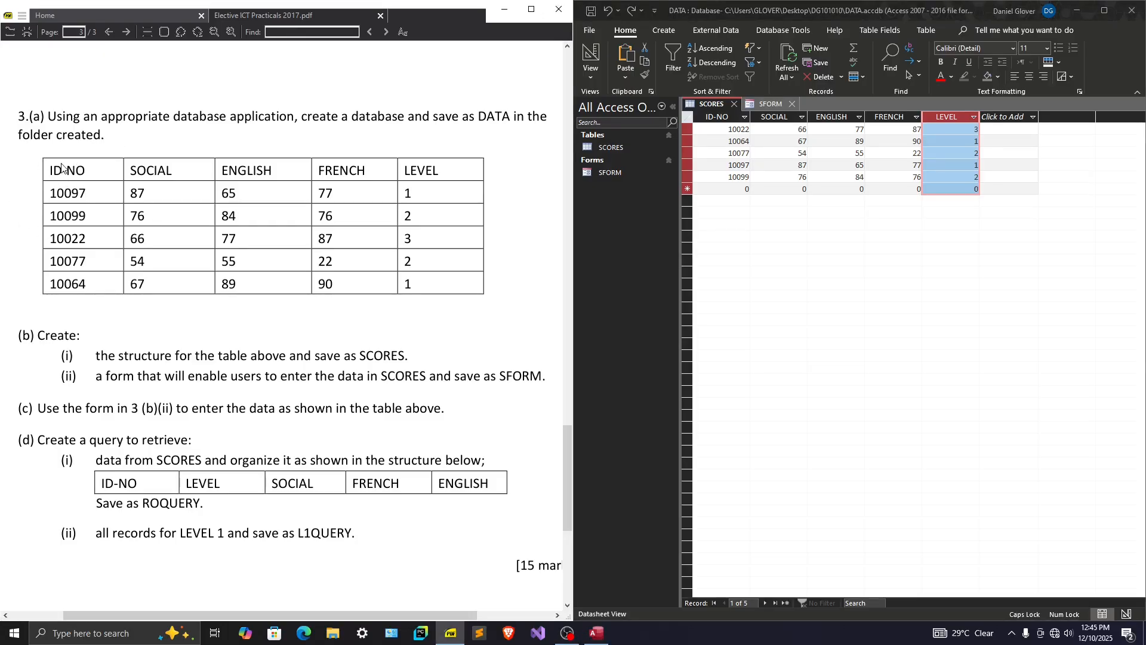
double_click(149, 168)
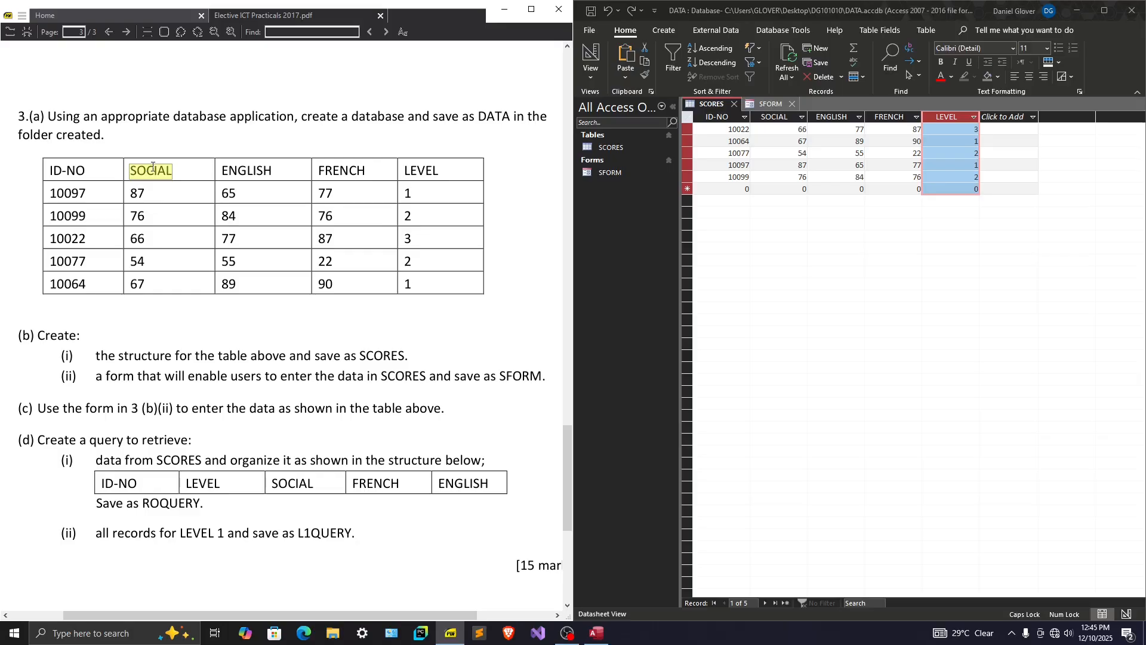
double_click(255, 169)
double_click(325, 172)
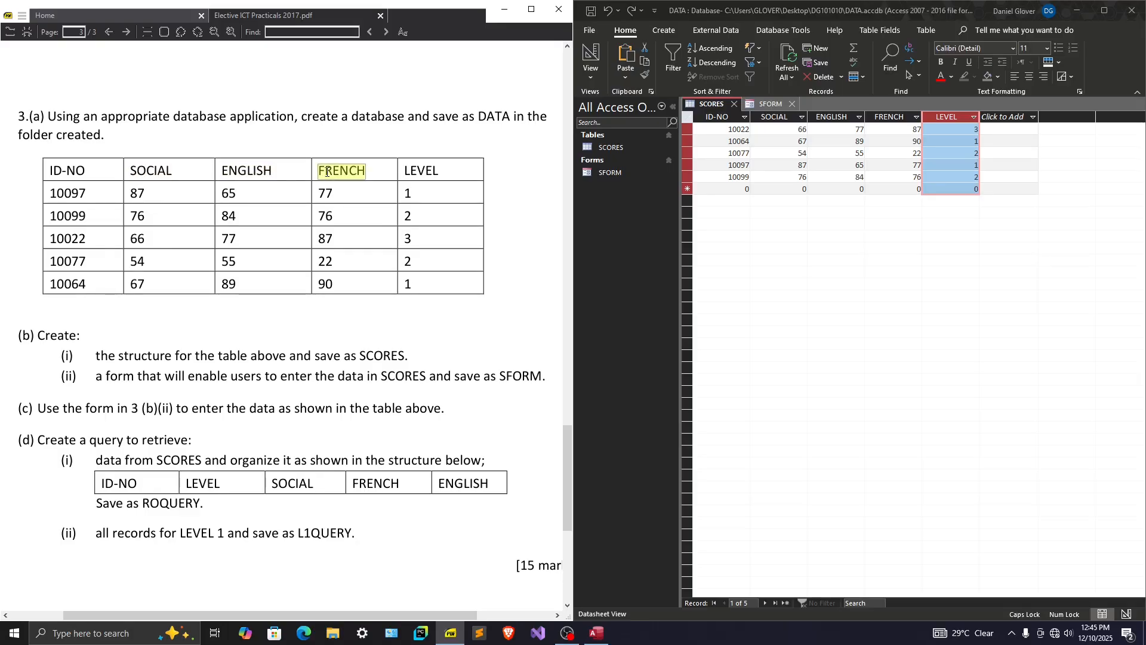
double_click(431, 171)
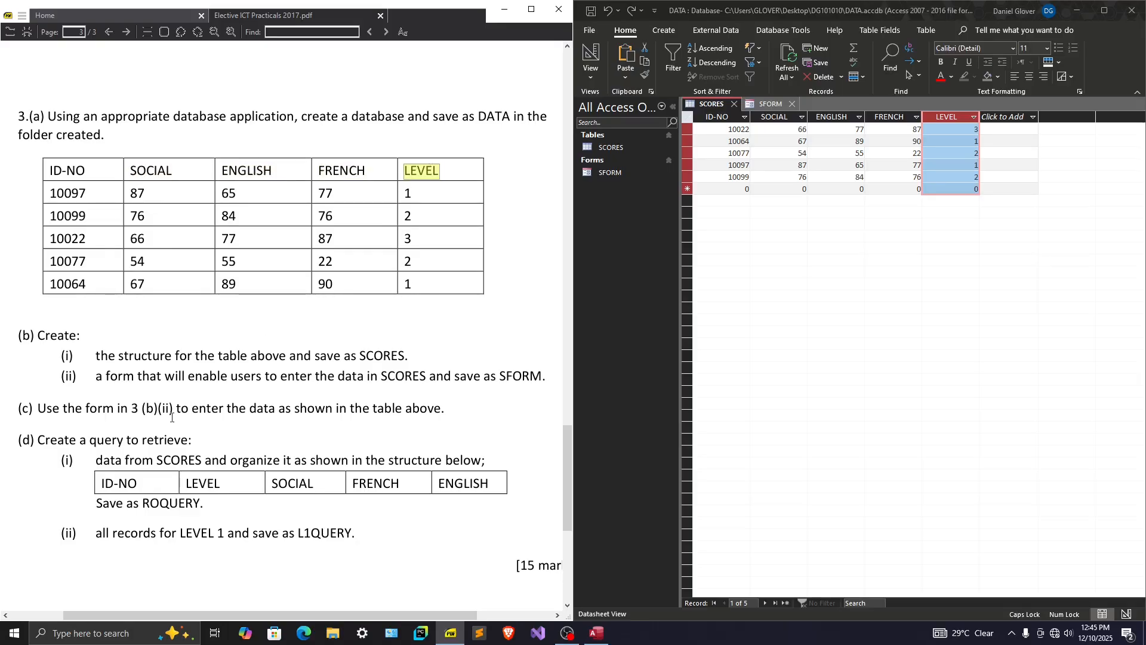
Examine the column order required for ROQUERY in question (d)(i) and compare it with the SCORES columns.
left_click(139, 482)
scroll(139, 483, "right", 1)
double_click(120, 481)
double_click(195, 484)
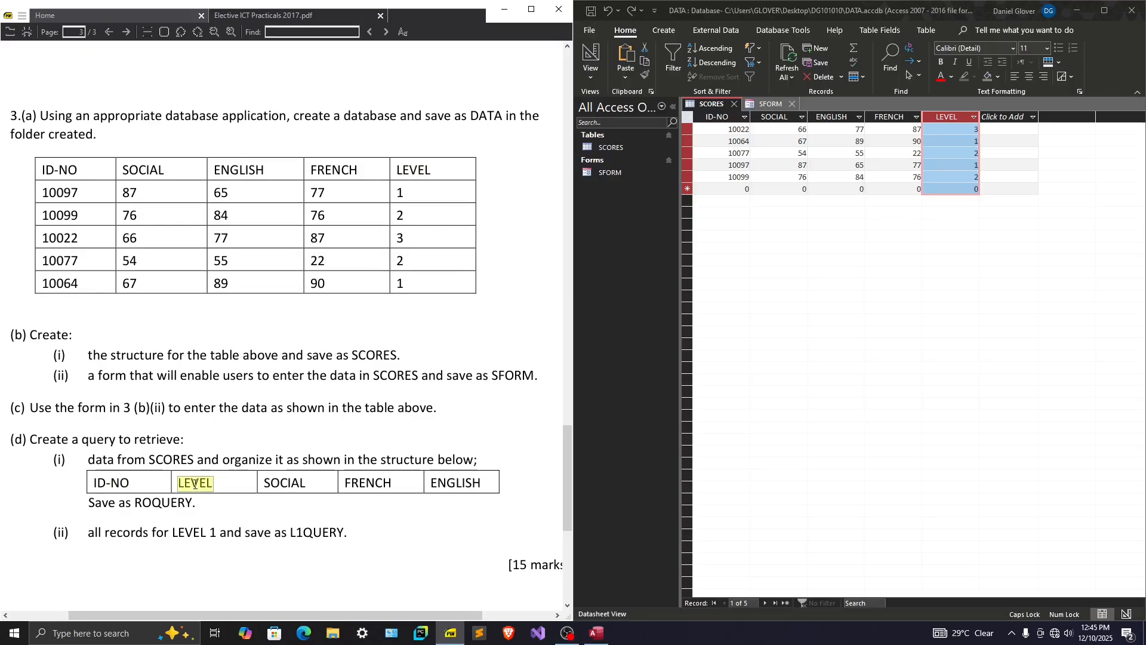
double_click(275, 481)
double_click(377, 481)
double_click(460, 481)
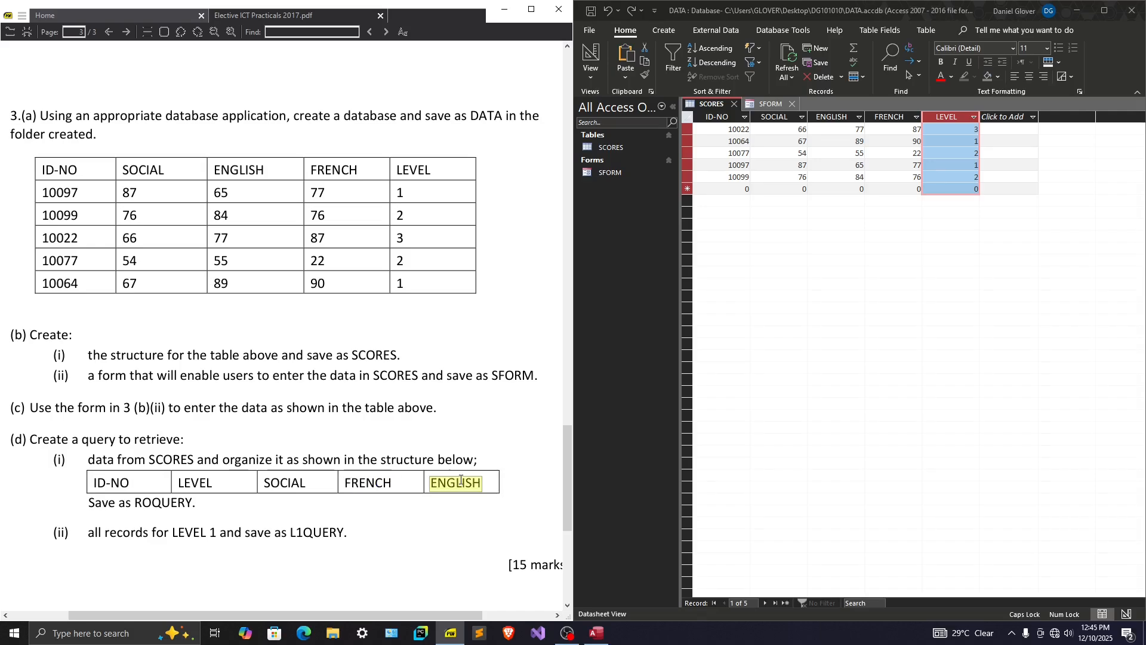
left_click(722, 117)
left_click(772, 117)
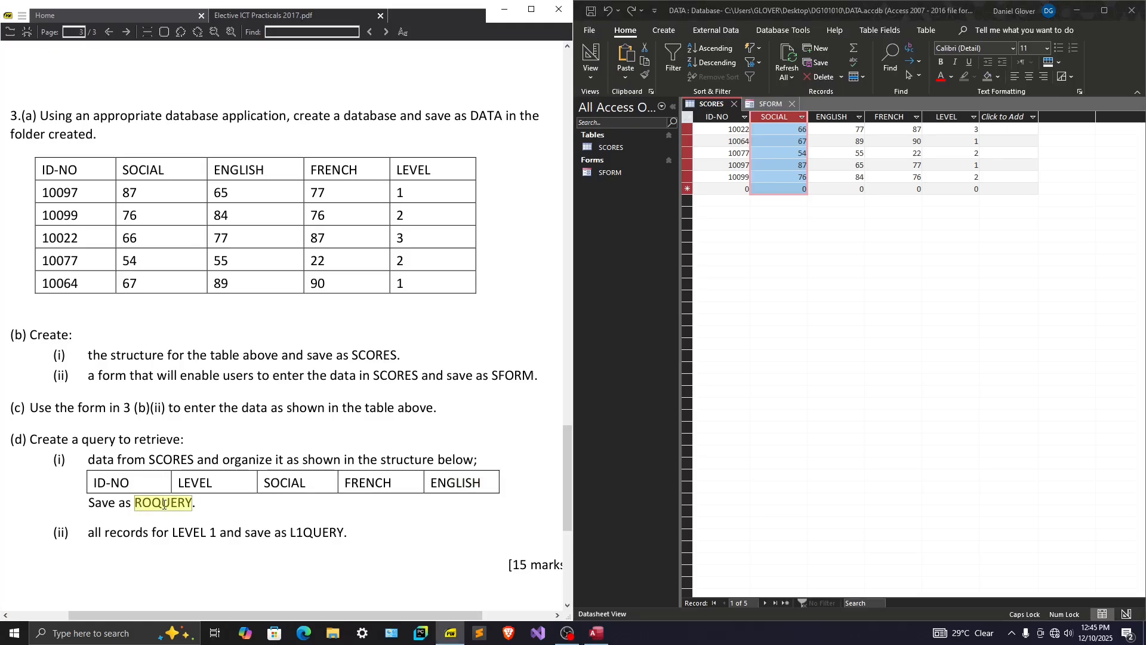
Maximize the database window and create a new query in Design View, consulting the exam question for its requirements.
key("super")
key("super")
left_click(637, 360)
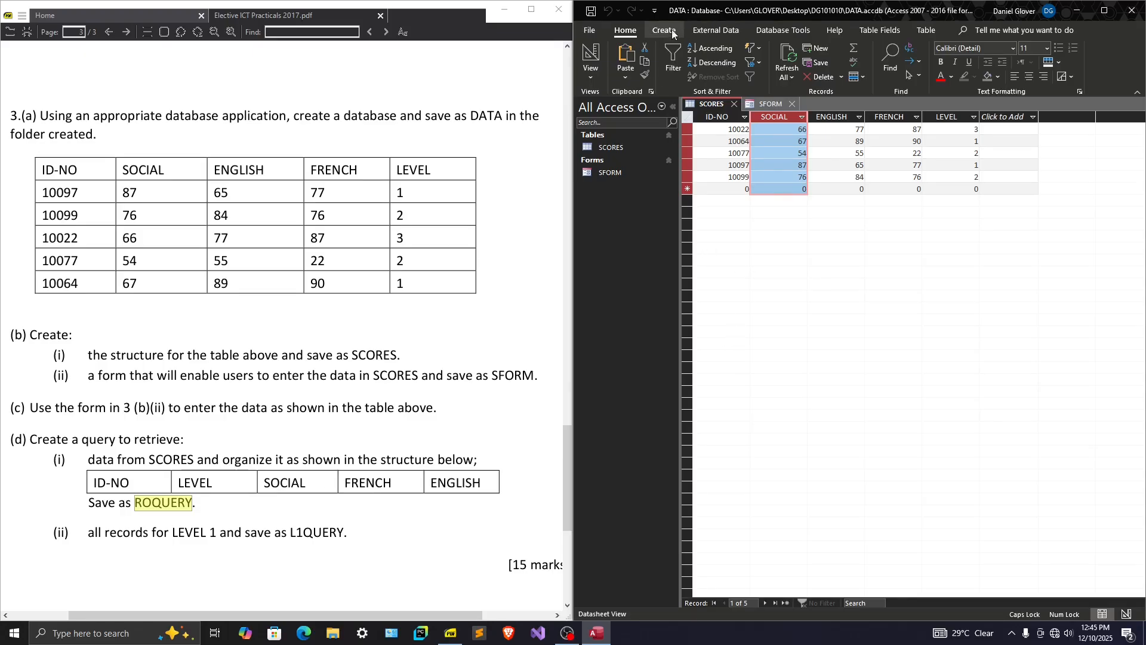
left_click(1105, 10)
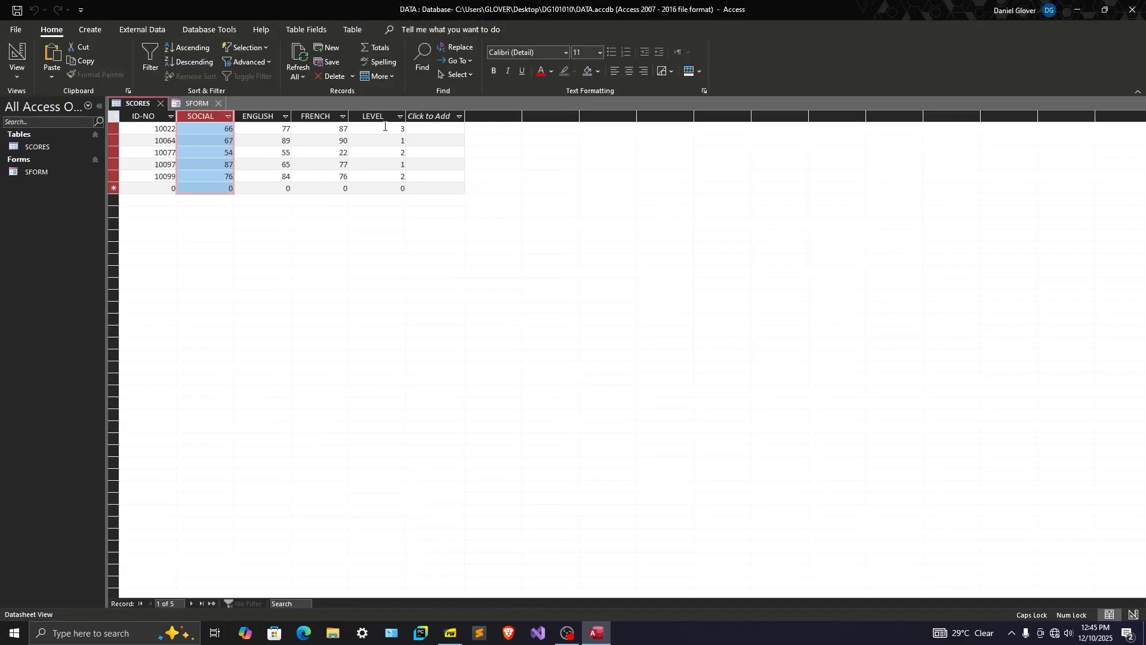
left_click(92, 31)
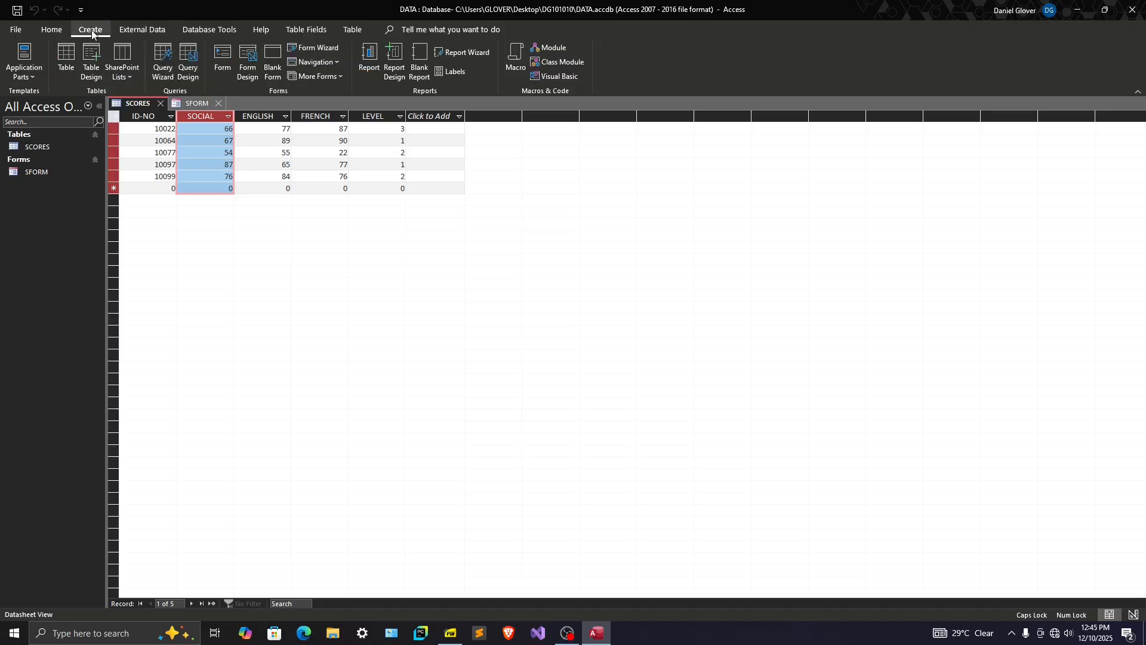
left_click(188, 70)
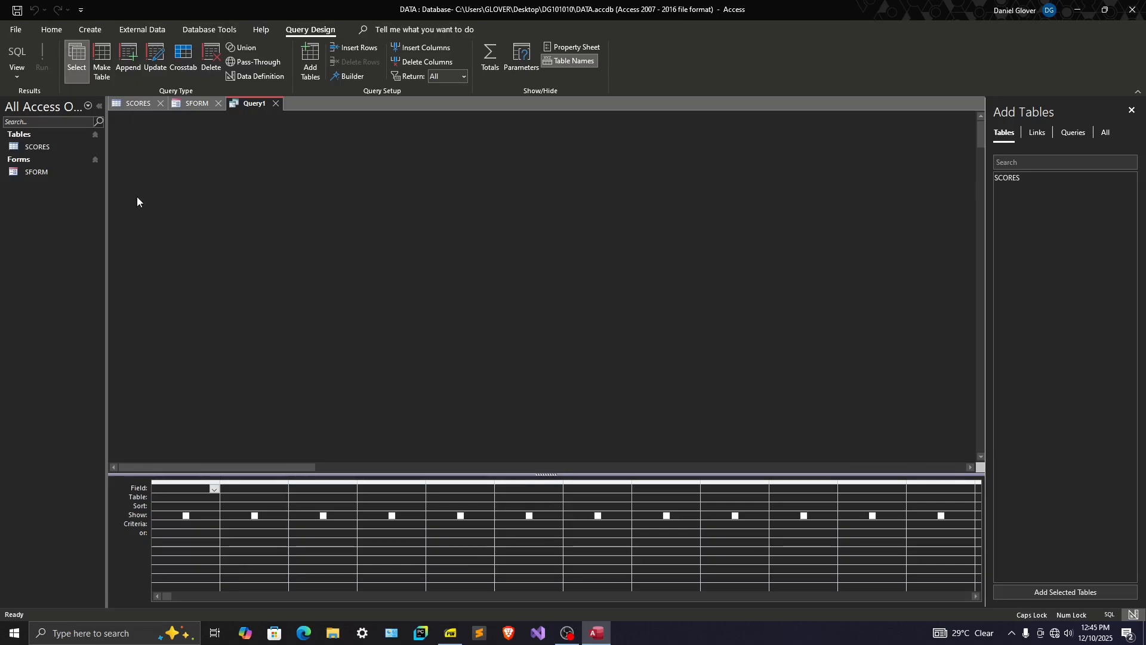
left_click_drag(444, 10, 787, 31)
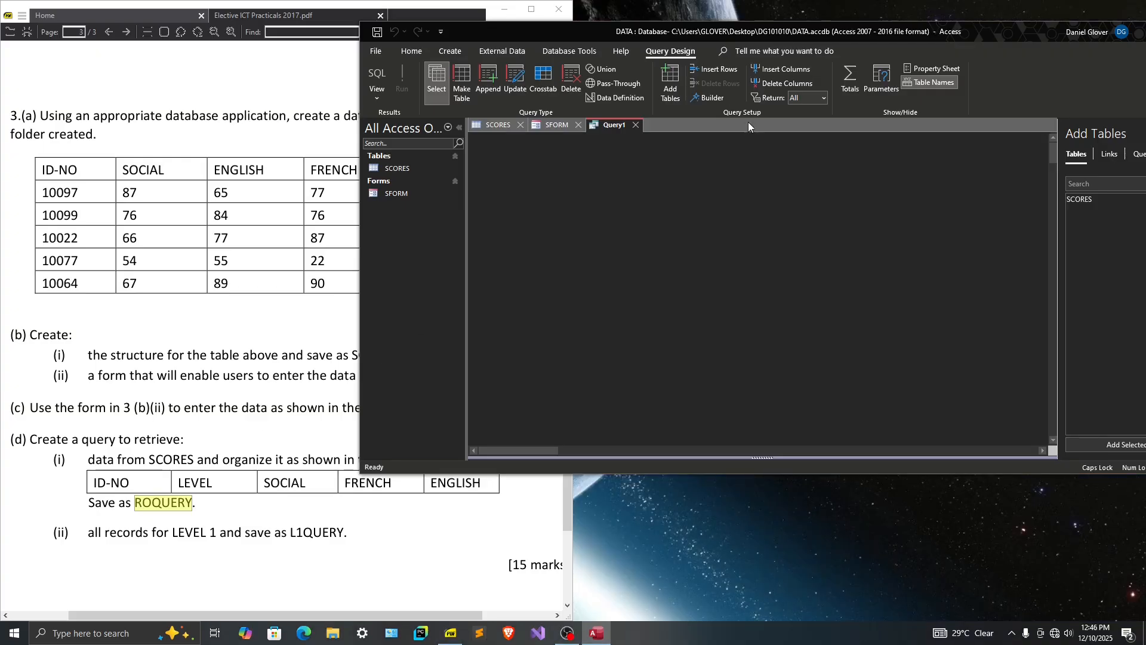
double_click(951, 28)
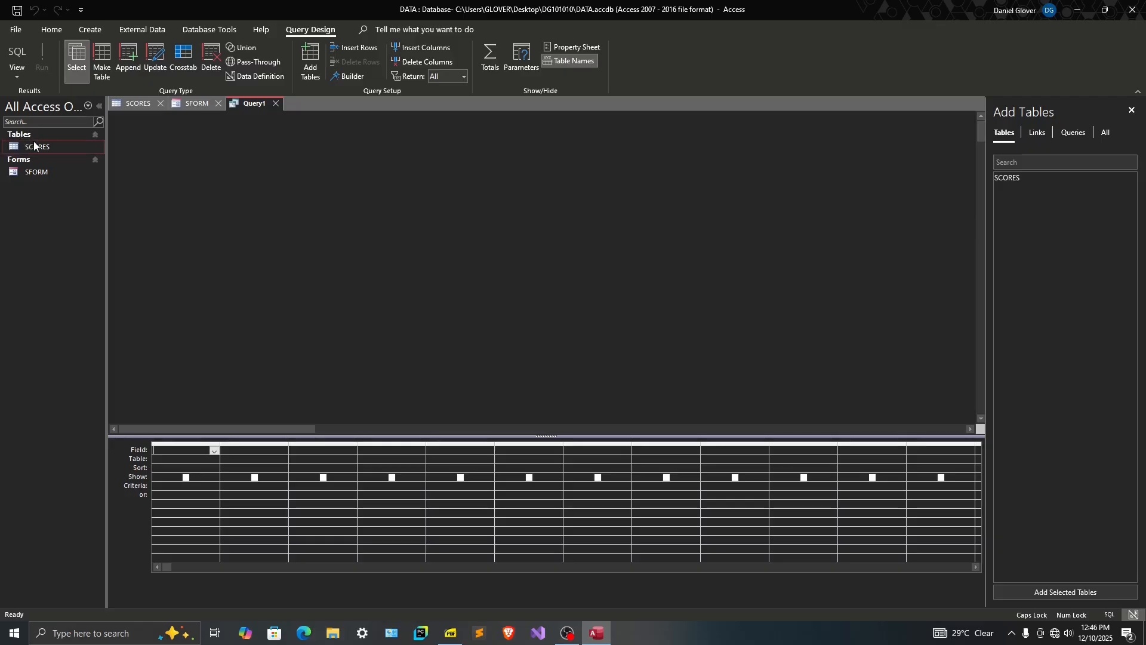
Add the SCORES table to the query design and place the database window beside the exam document.
left_click(1009, 179)
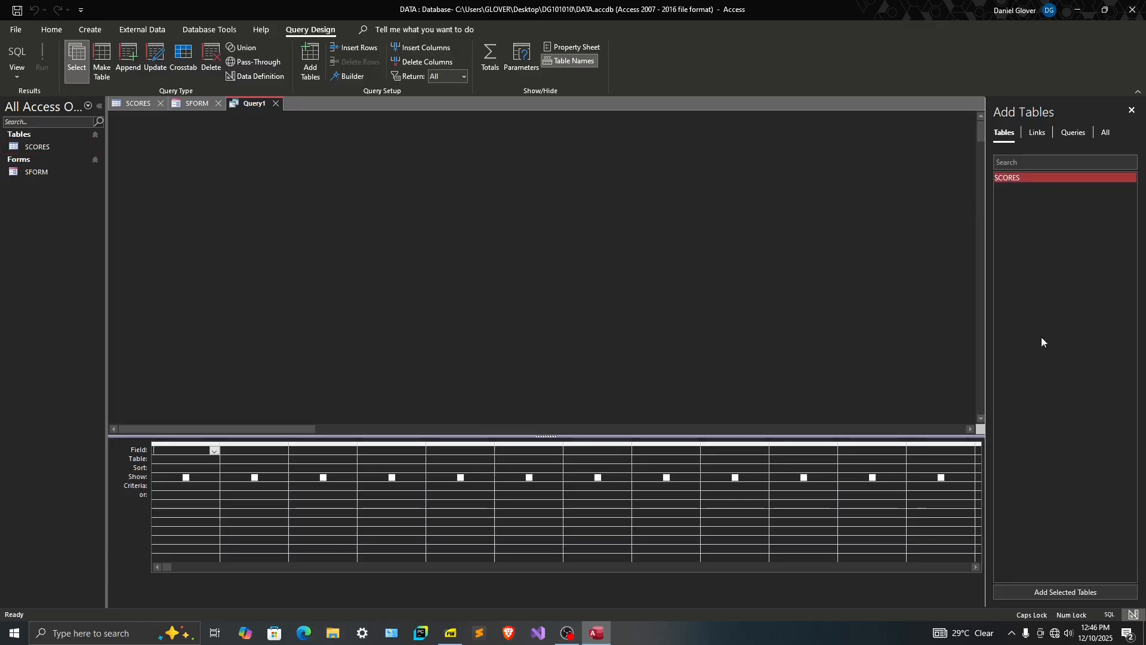
left_click(1036, 594)
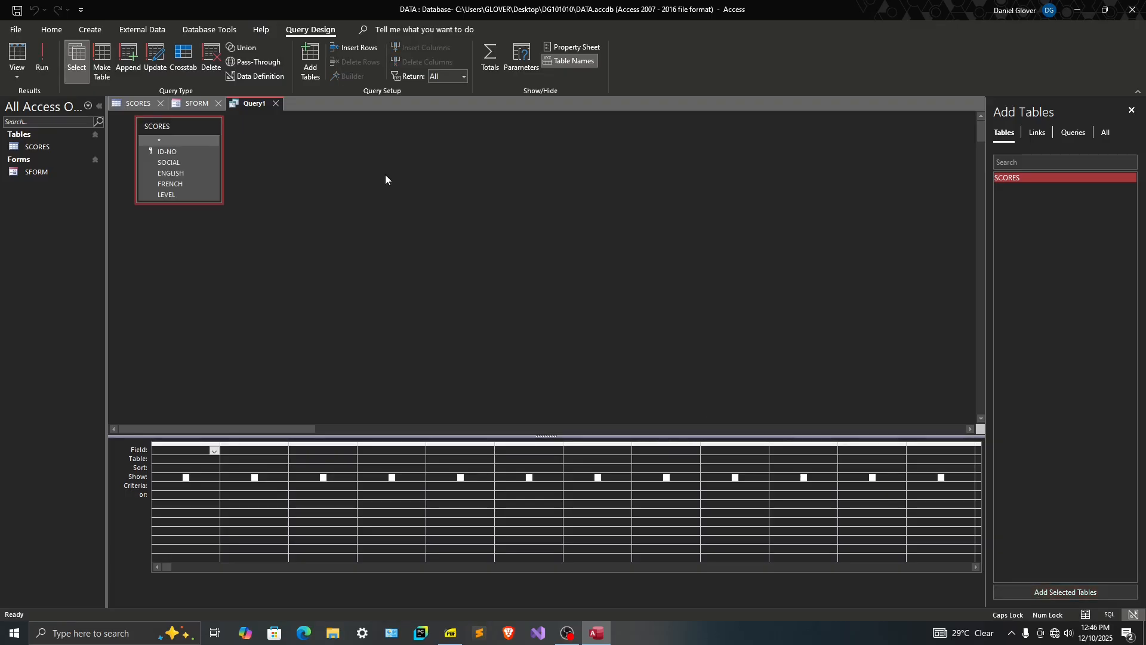
left_click_drag(564, 9, 1144, 104)
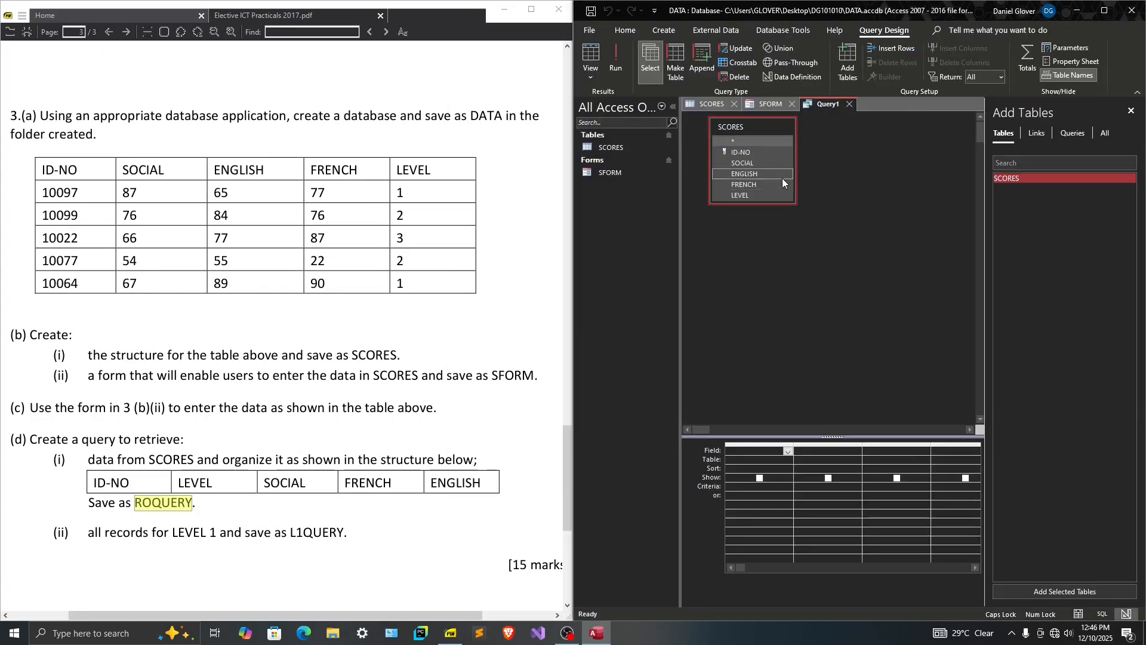
left_click(1132, 111)
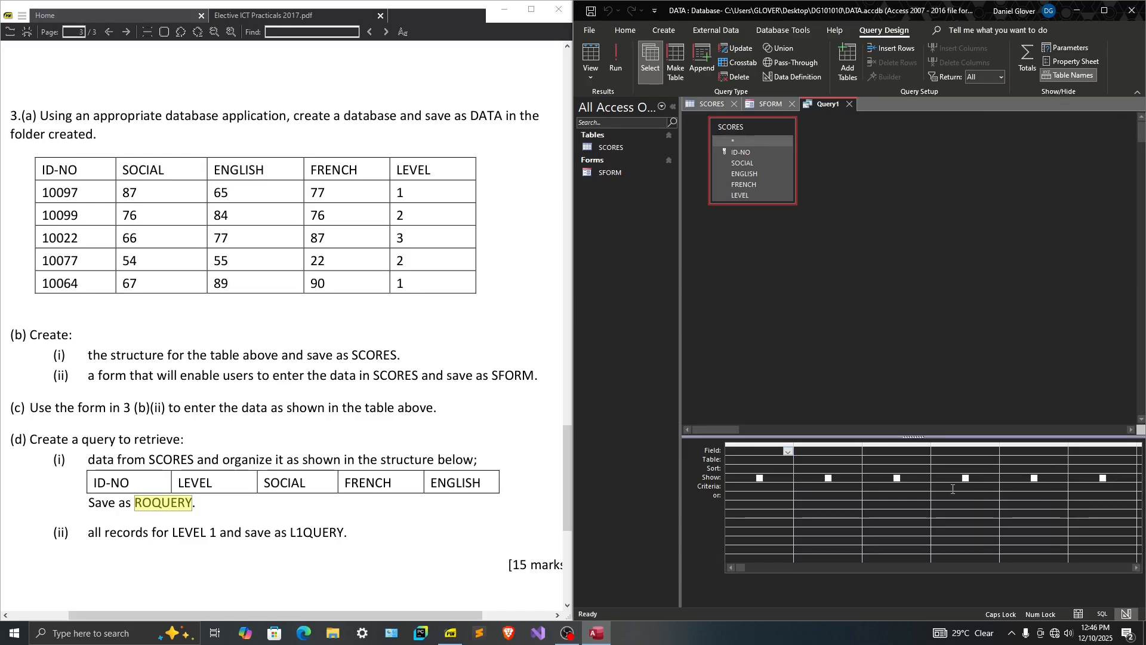
Add the SCORES fields to the query grid in the order ID-NO, LEVEL, SOCIAL, FRENCH, ENGLISH.
left_click(749, 156)
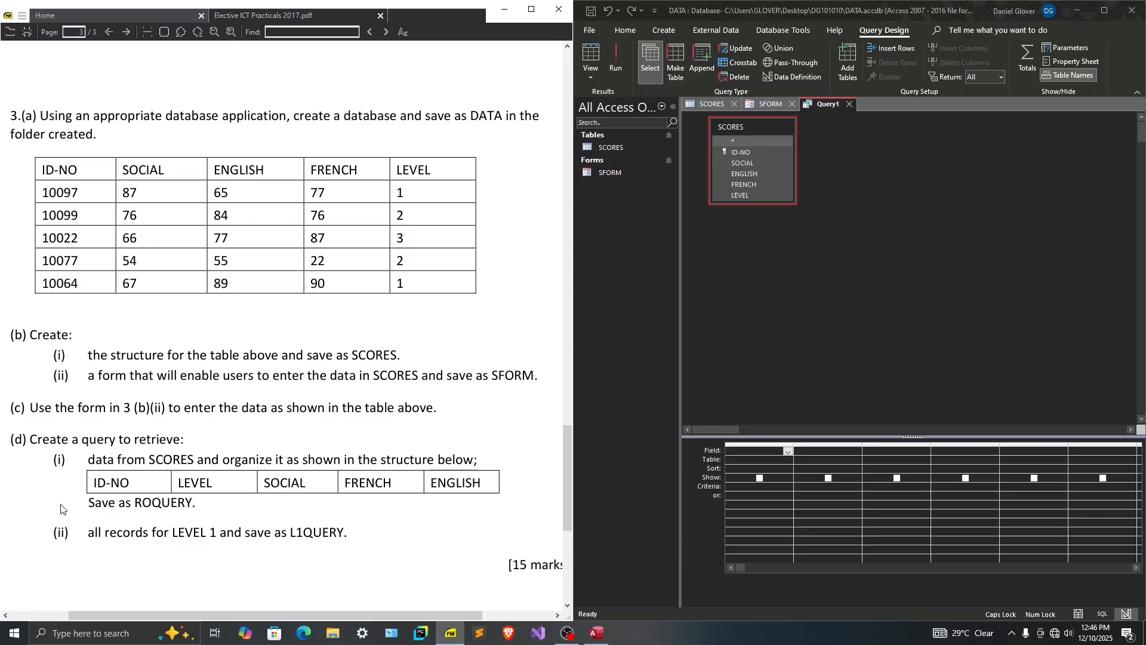
double_click(744, 152)
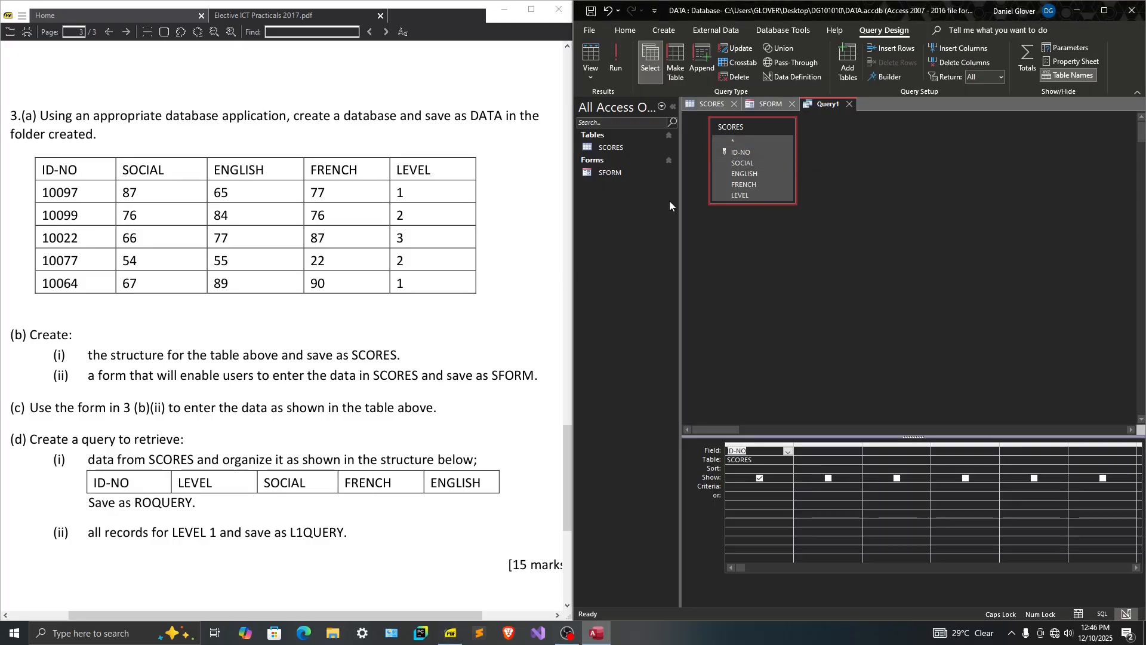
double_click(740, 195)
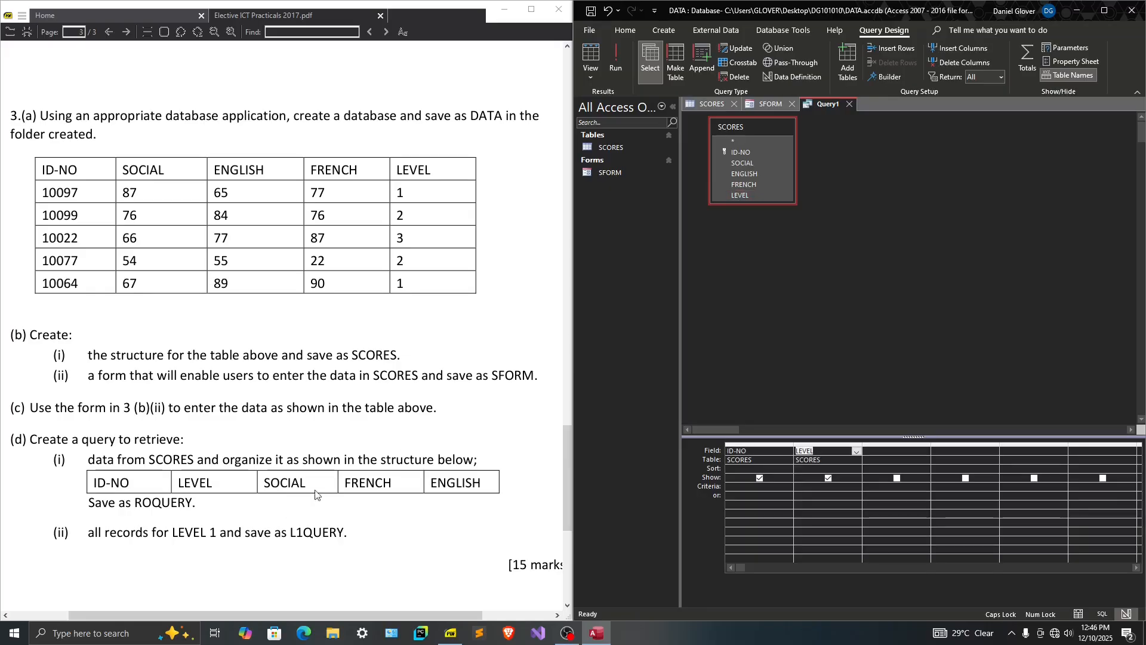
double_click(742, 163)
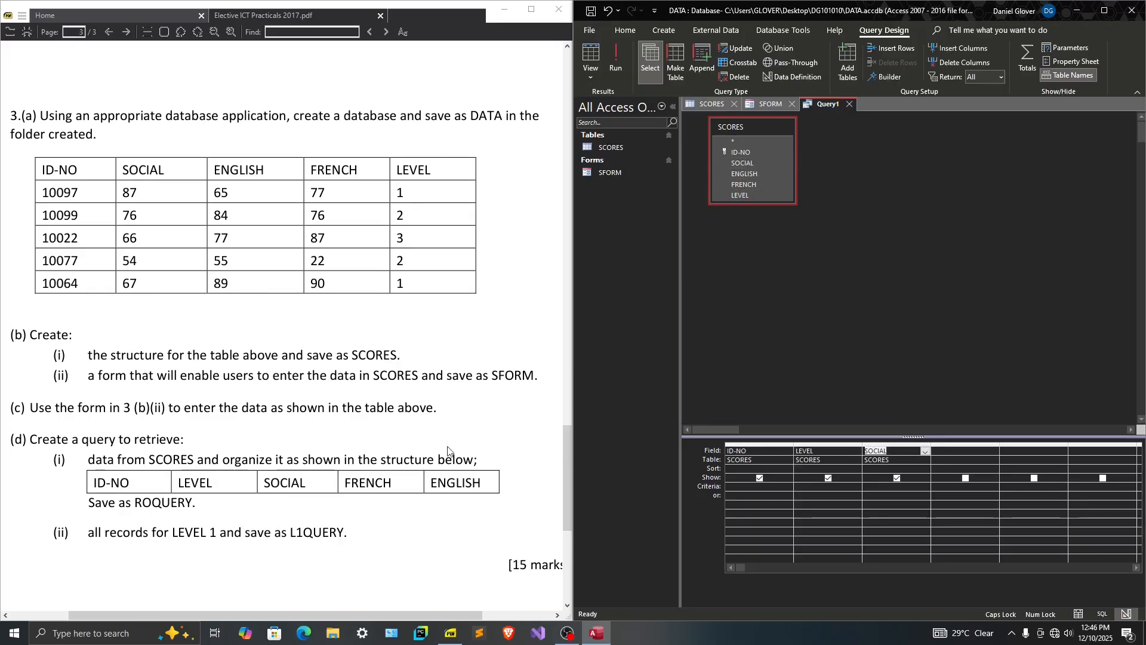
double_click(755, 184)
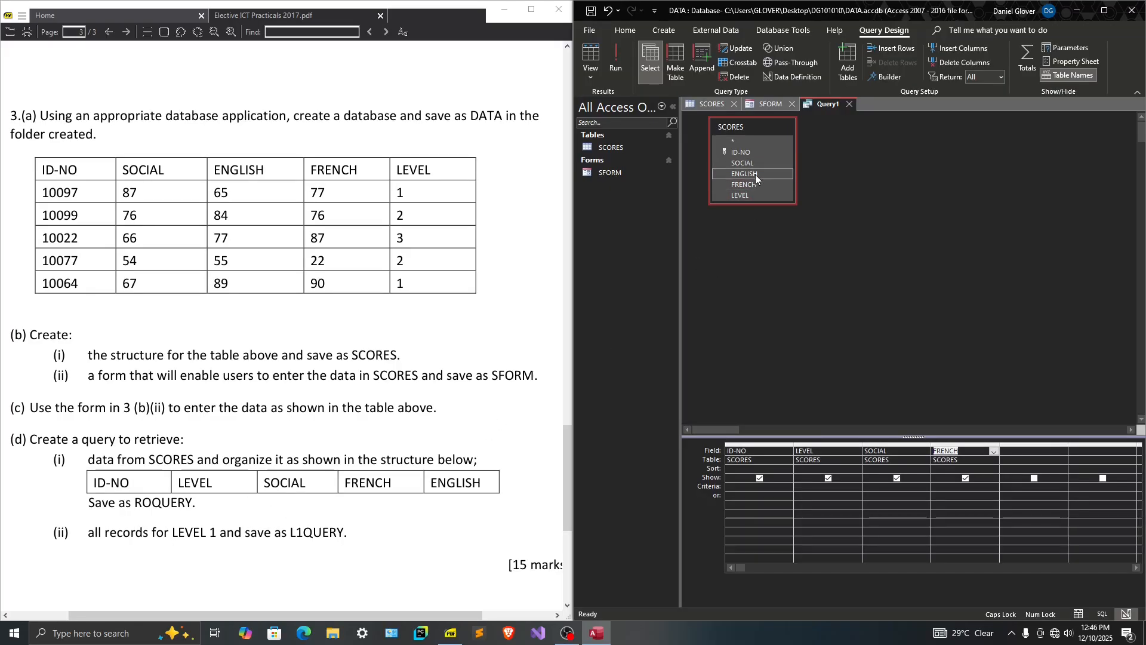
double_click(755, 173)
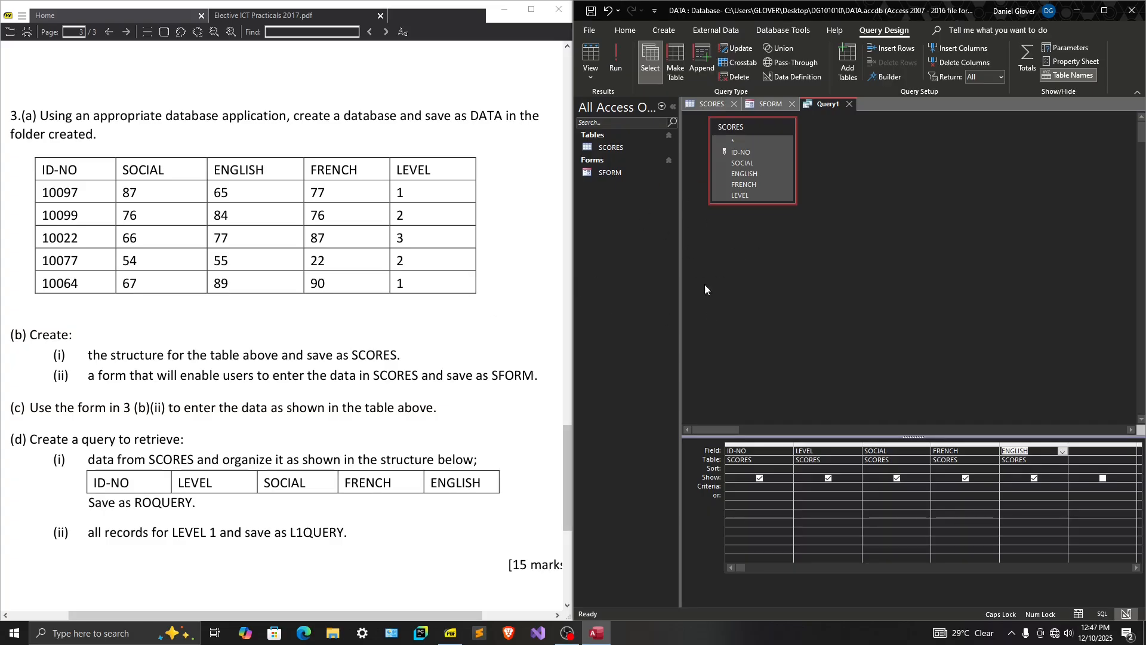
Run the query and compare its column order with the SCORES datasheet and the structure in question (d)(i).
left_click(623, 63)
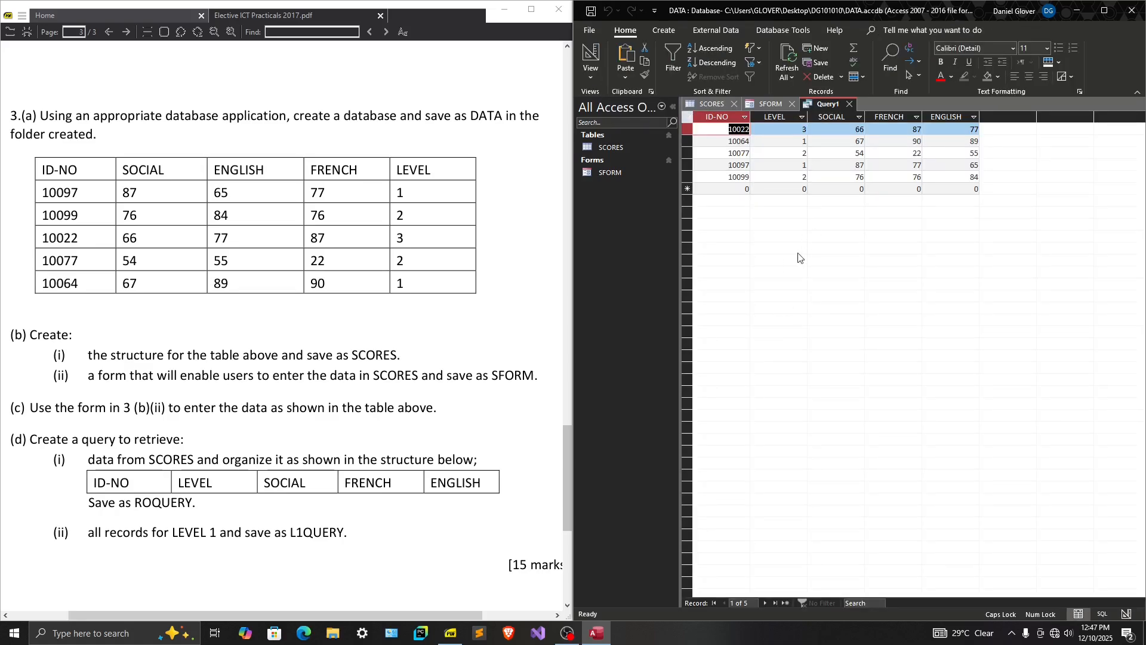
left_click(713, 104)
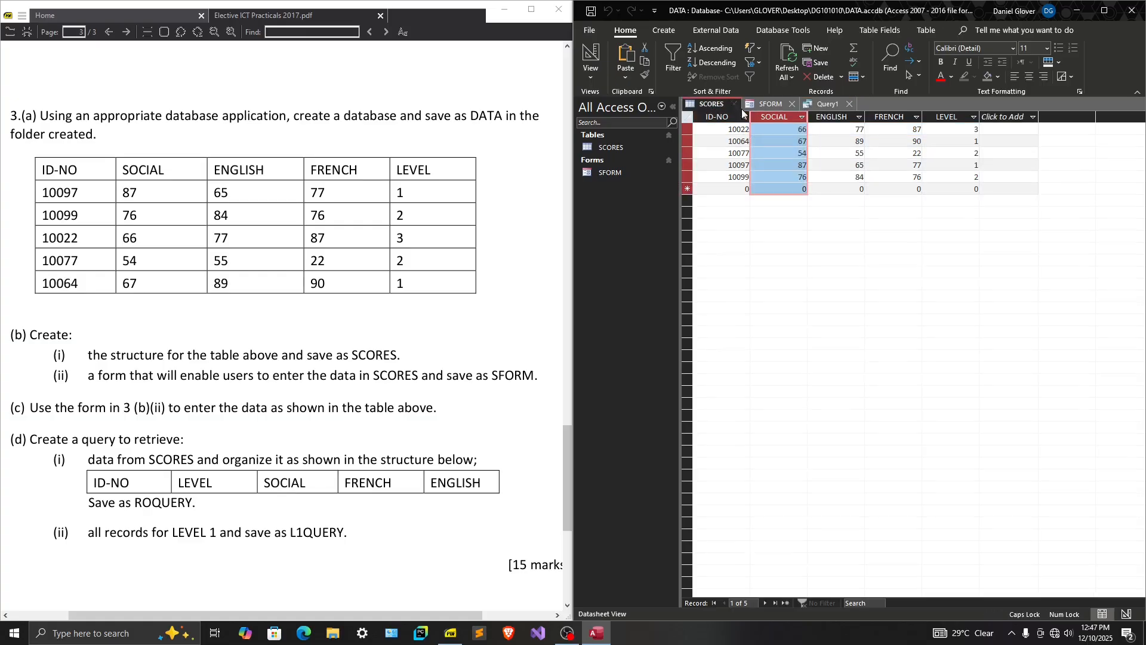
left_click(827, 104)
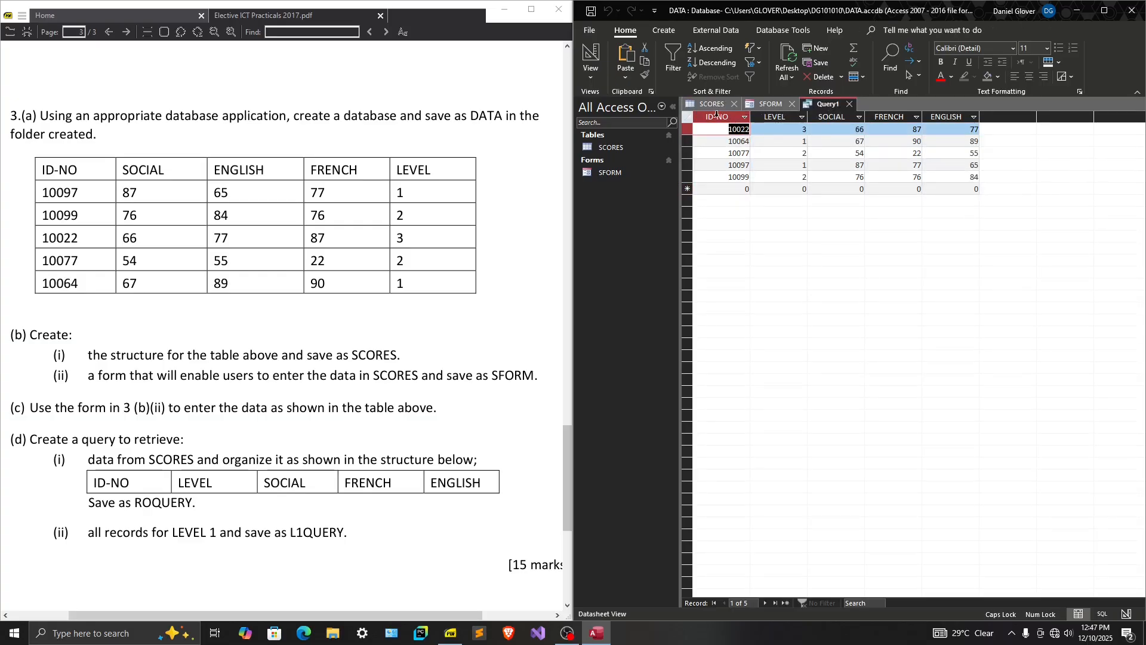
left_click(710, 105)
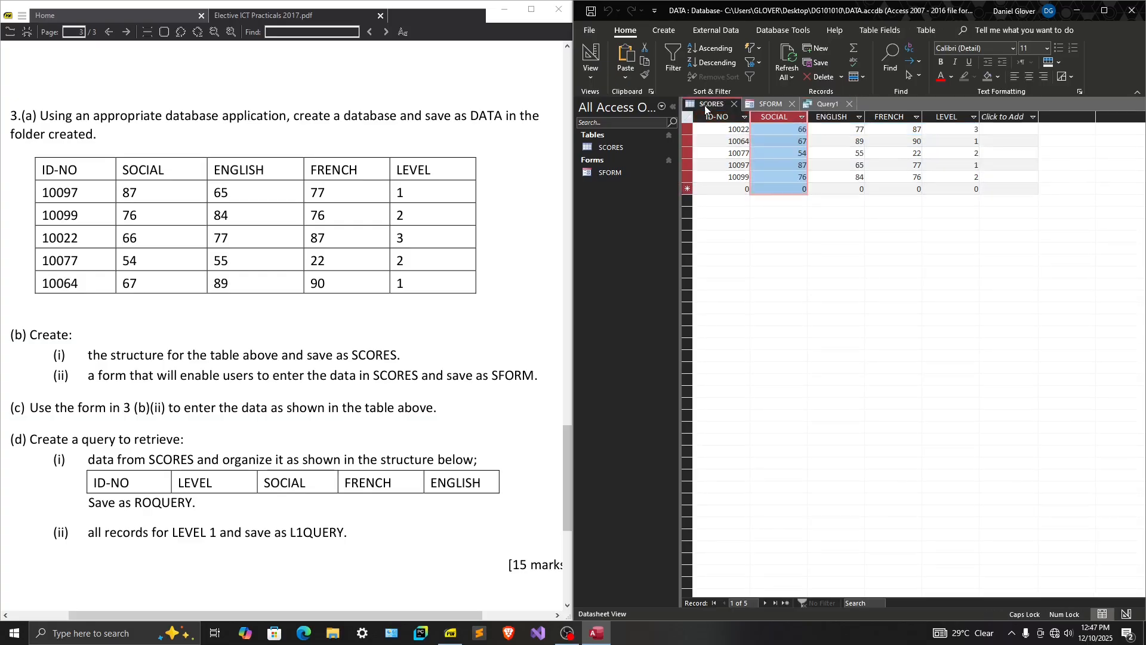
left_click(827, 104)
left_click(783, 117)
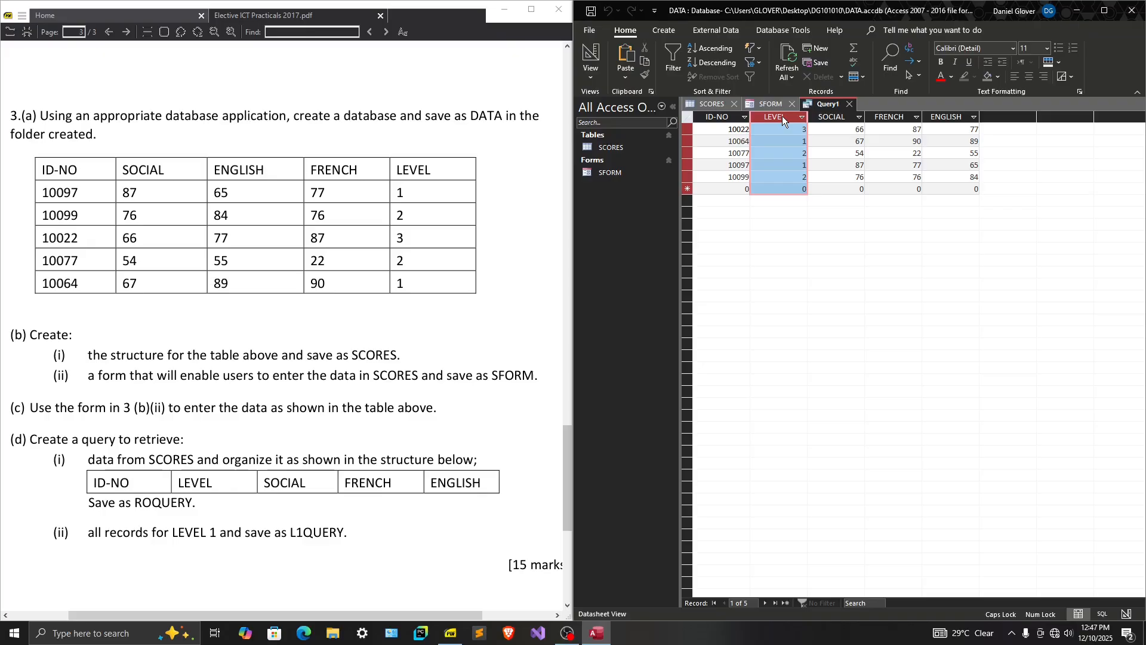
left_click(728, 116)
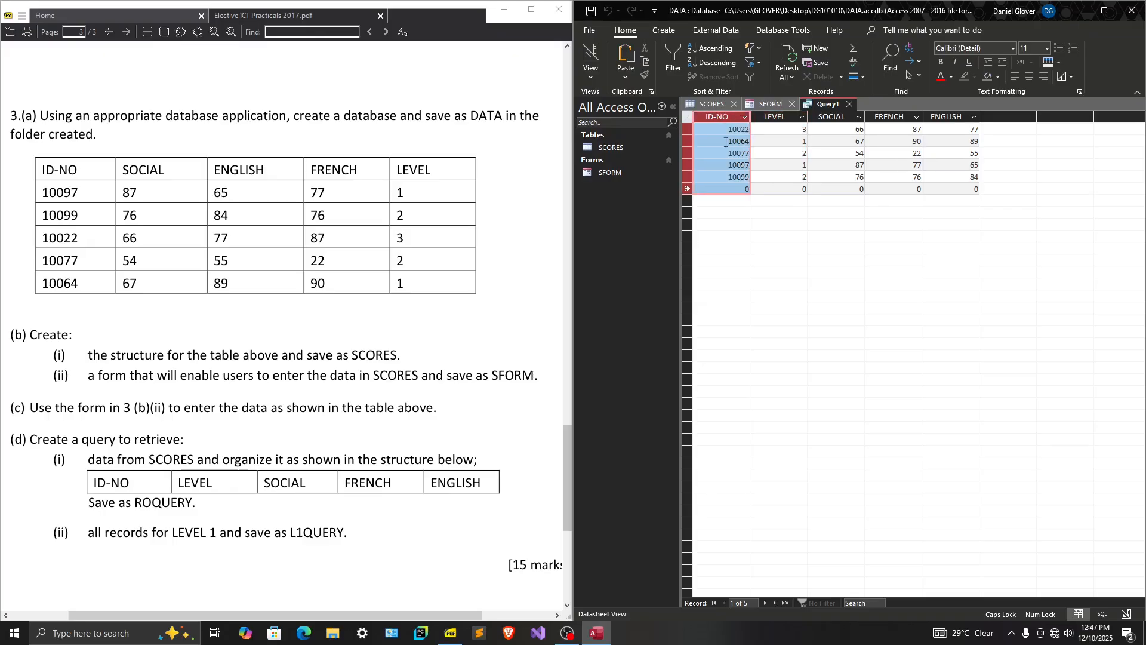
left_click(776, 117)
left_click(844, 117)
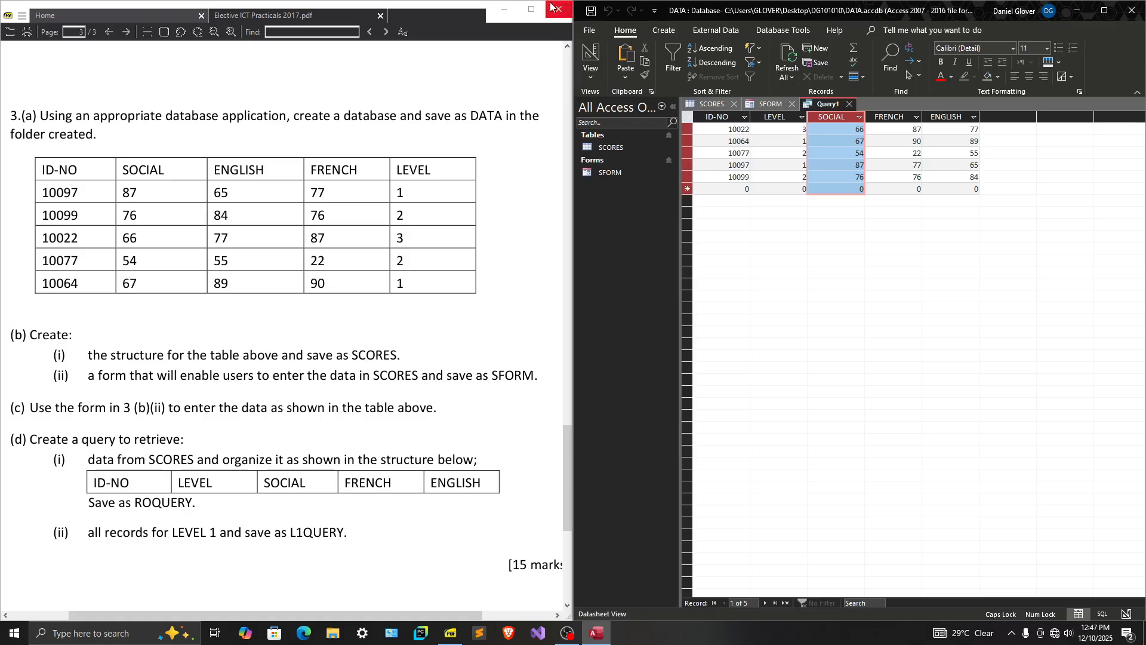
Save the query as ROQUERY.
left_click(590, 11)
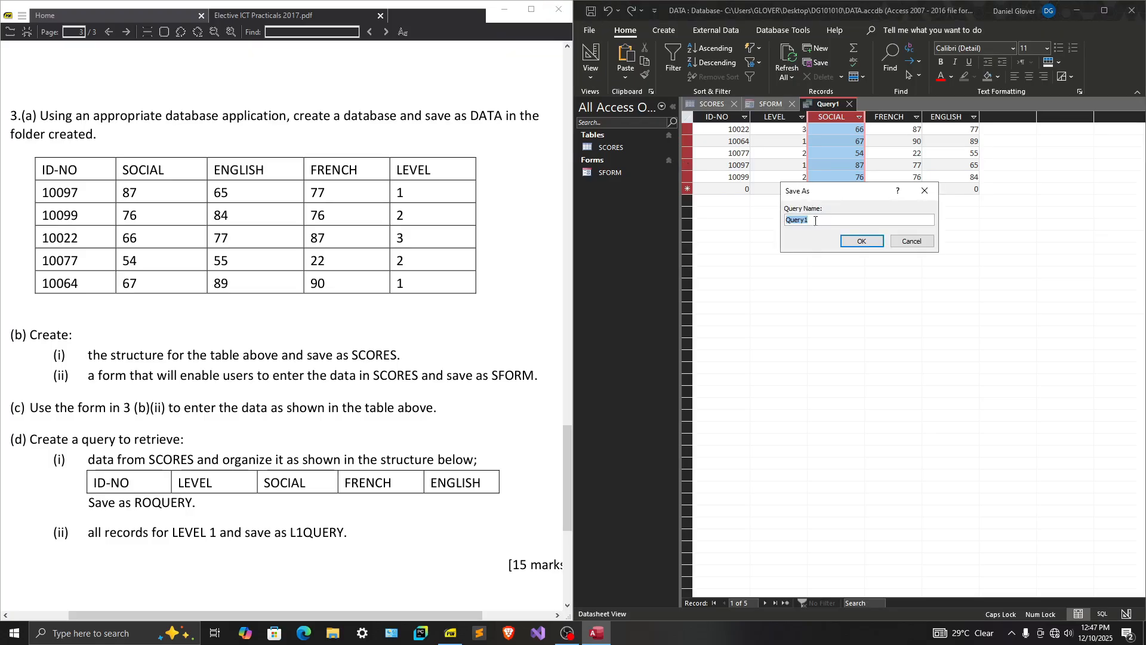
type("ROQUERY")
left_click(856, 243)
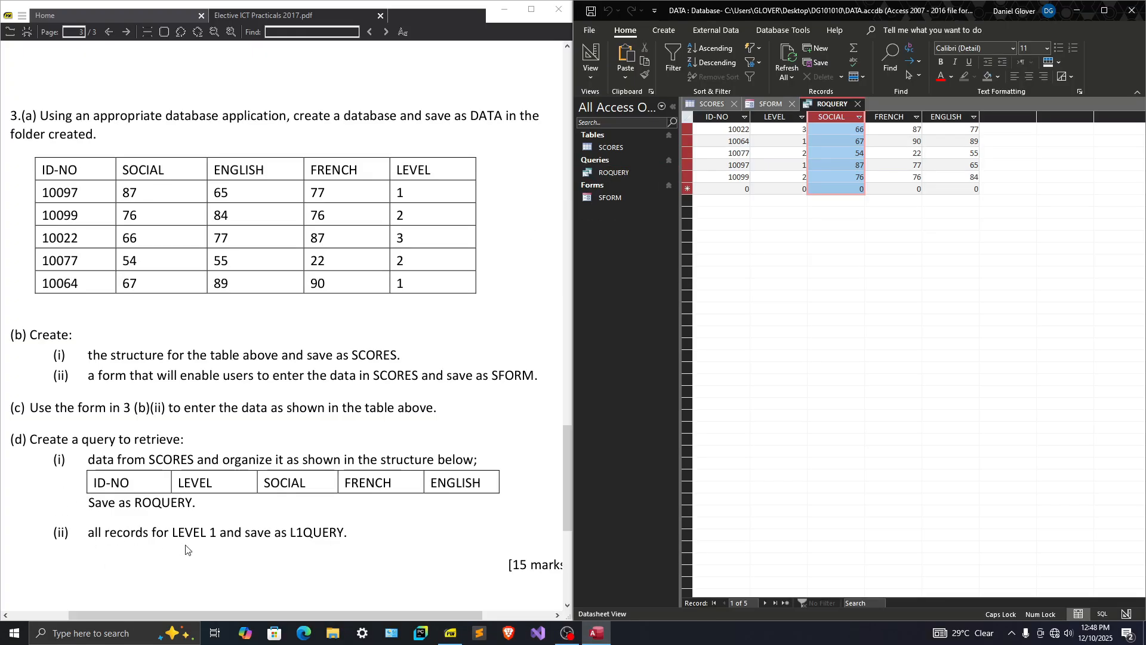
Read the L1QUERY requirement in question (d)(ii) and examine the LEVEL 1 records in ROQUERY and SCORES.
double_click(299, 532)
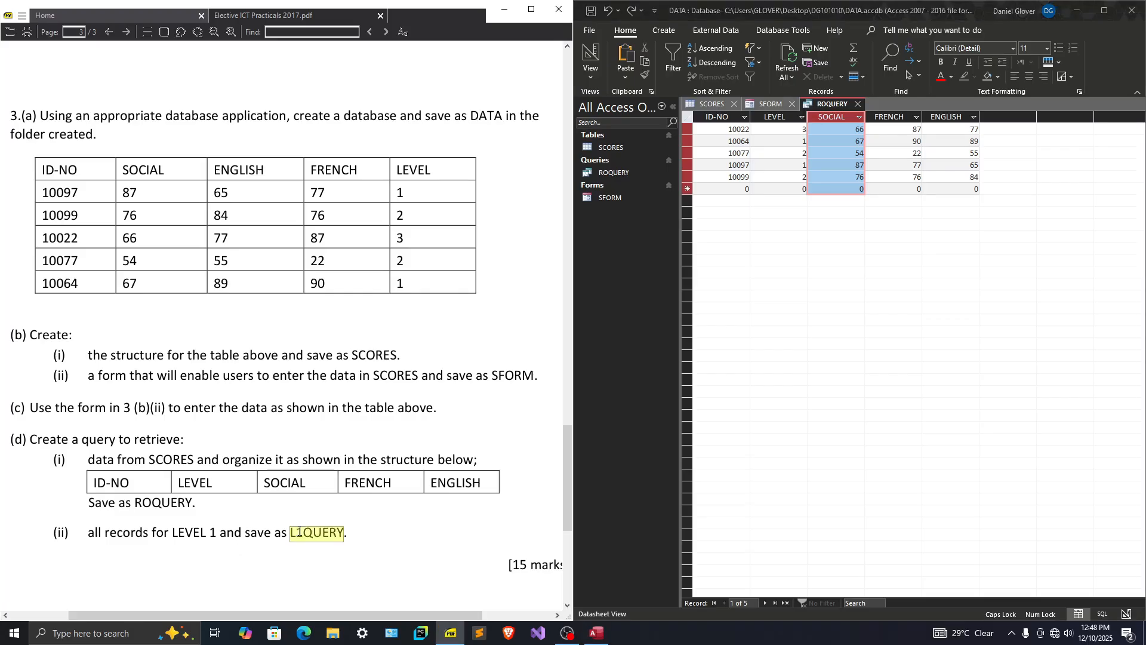
left_click(355, 525)
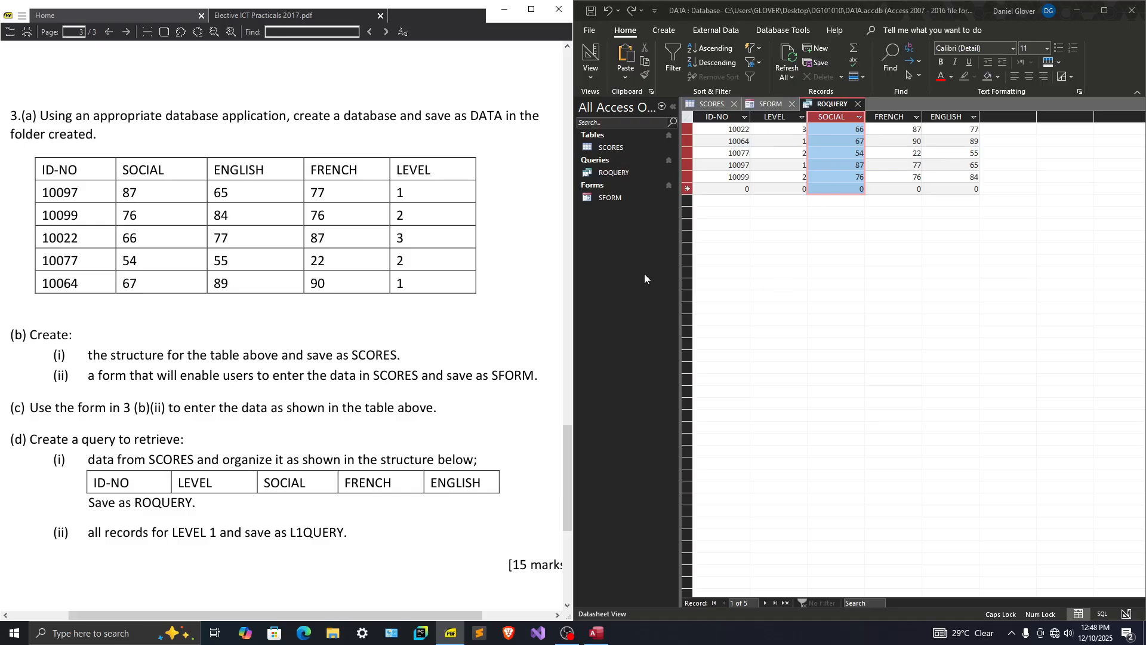
left_click(784, 142)
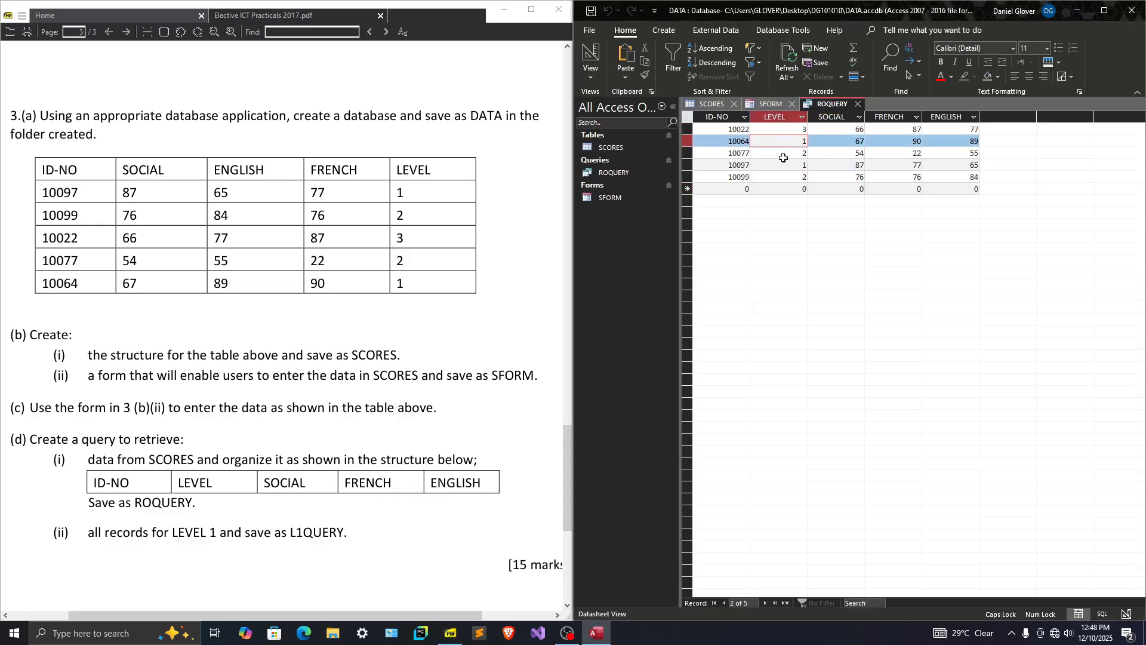
left_click(708, 105)
left_click(913, 166)
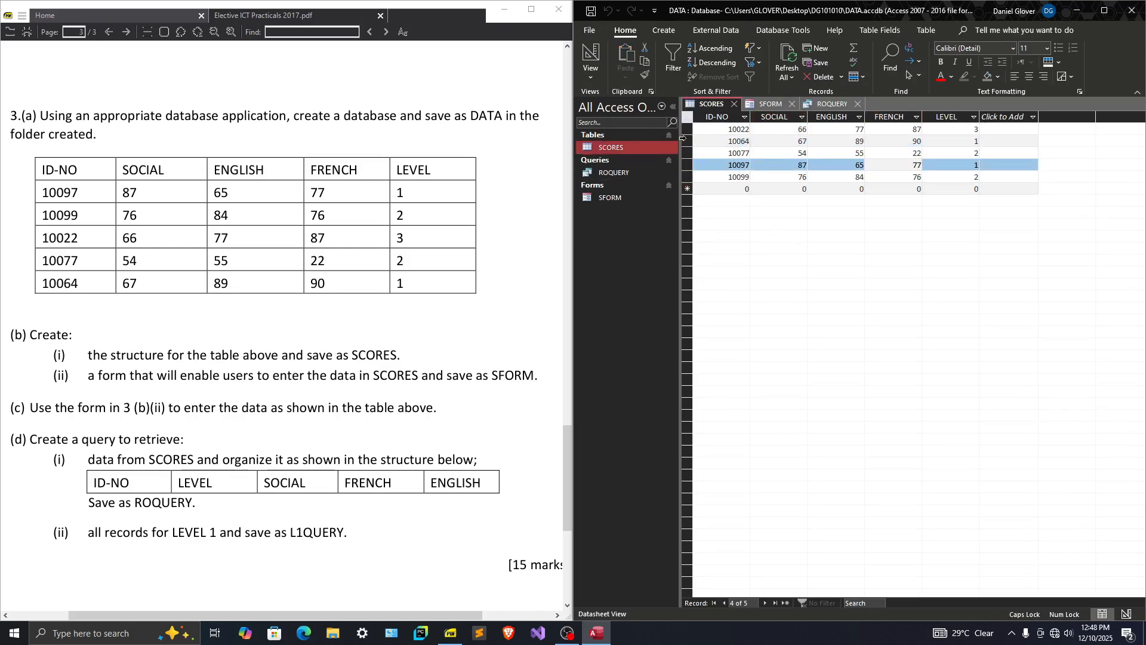
left_click(989, 139)
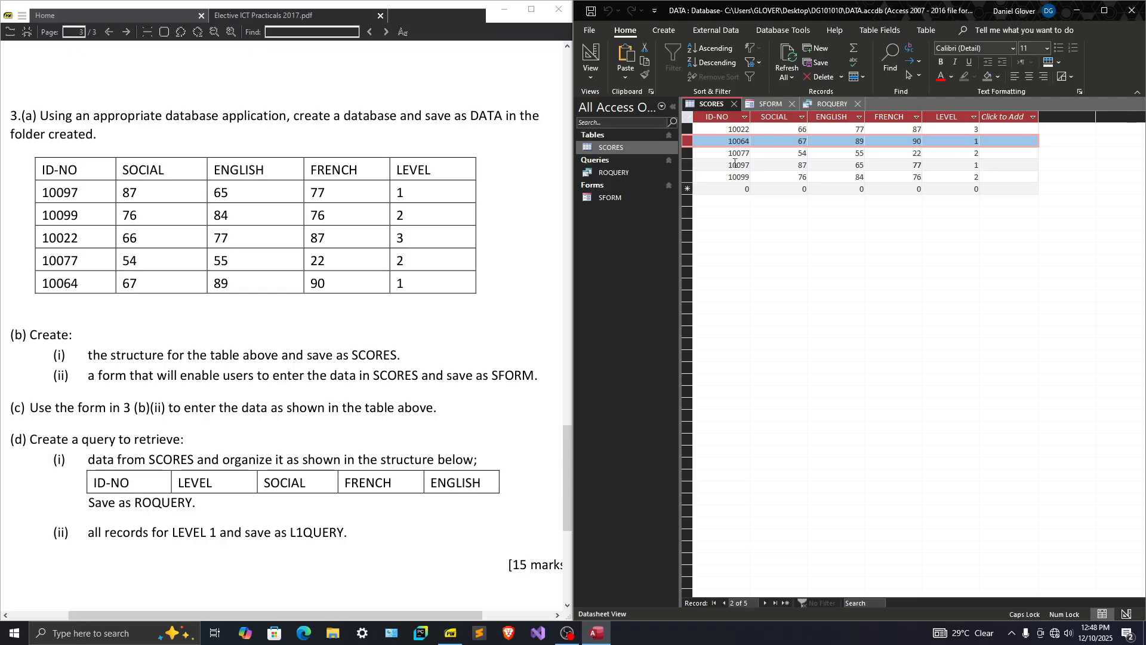
left_click(960, 164)
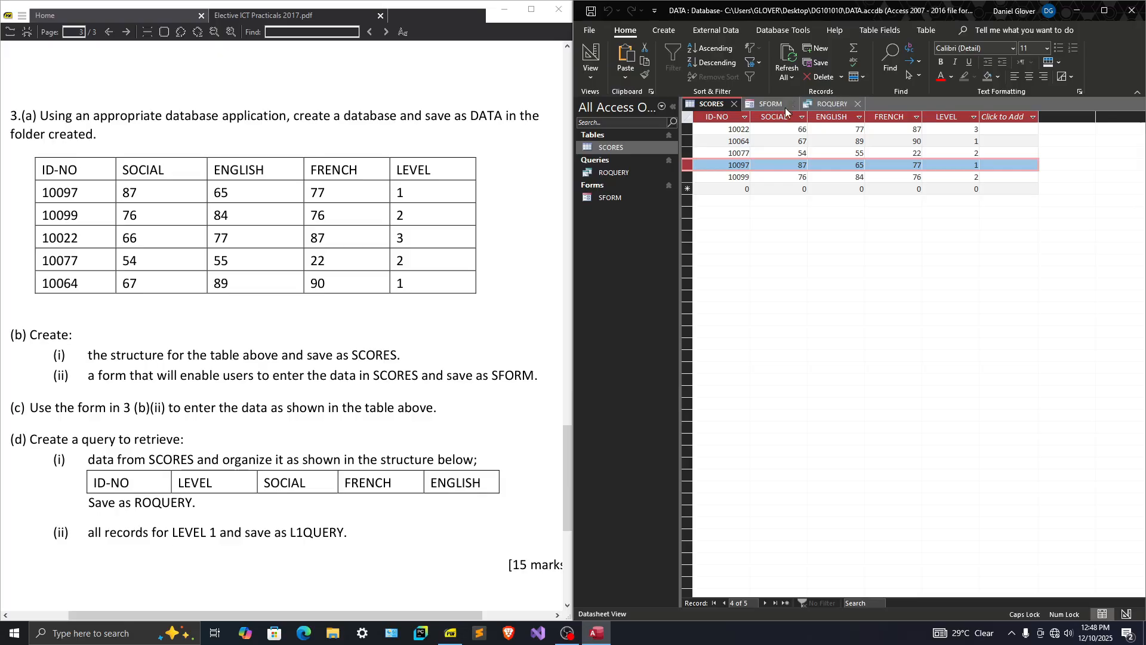
Create another query in Design View and add the SCORES table to it.
left_click(664, 30)
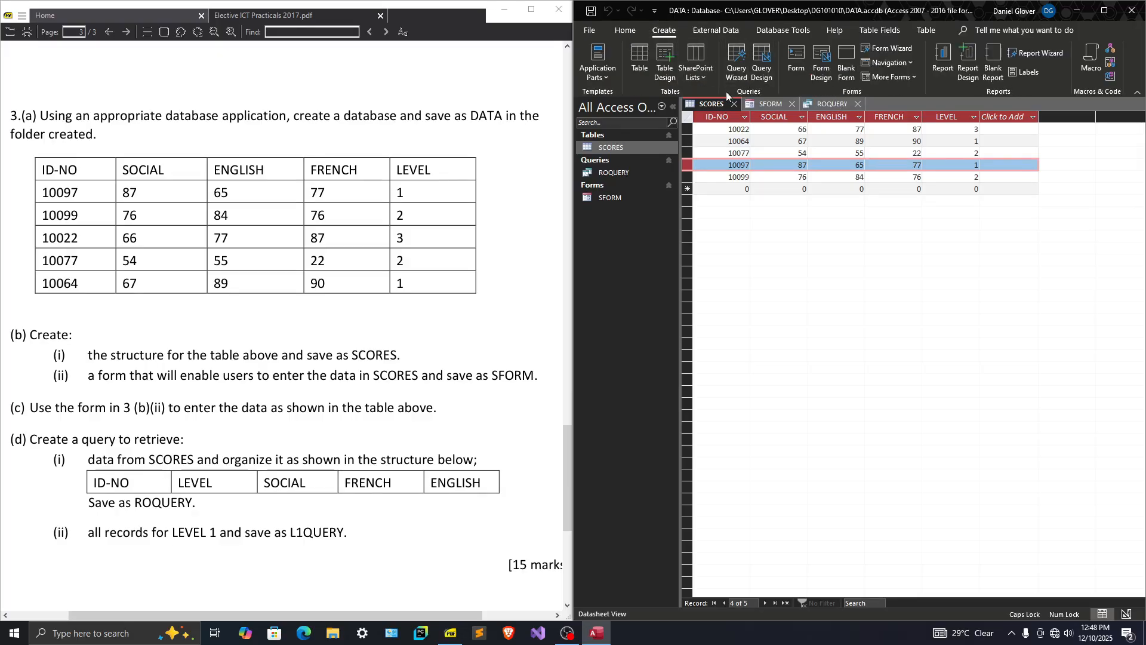
left_click(762, 62)
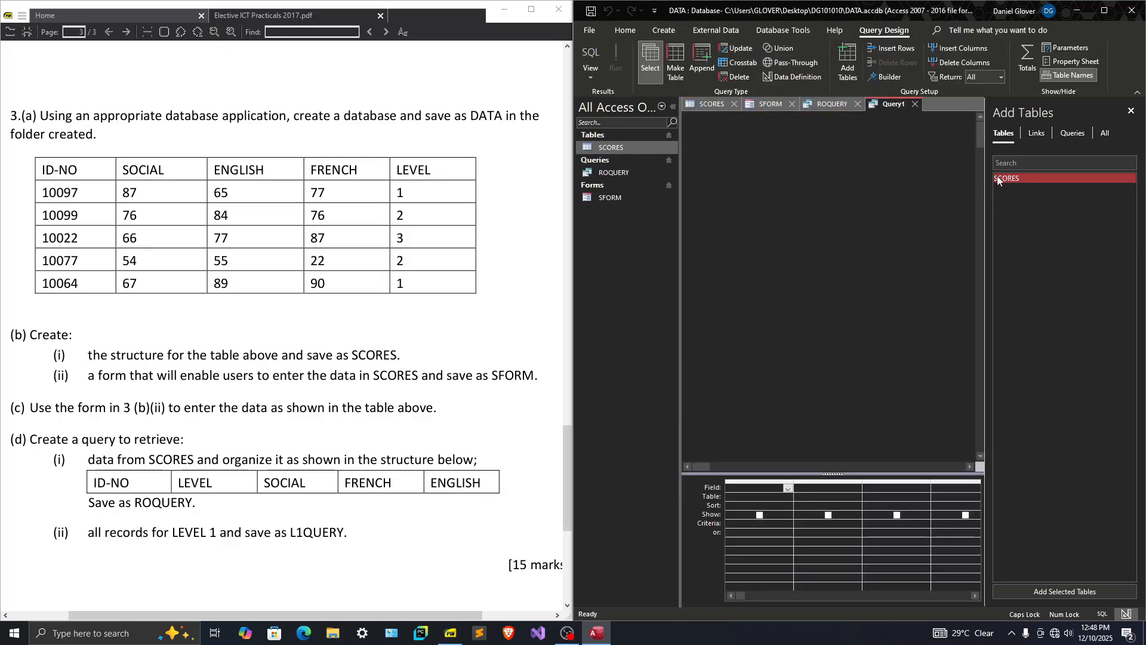
left_click(1062, 588)
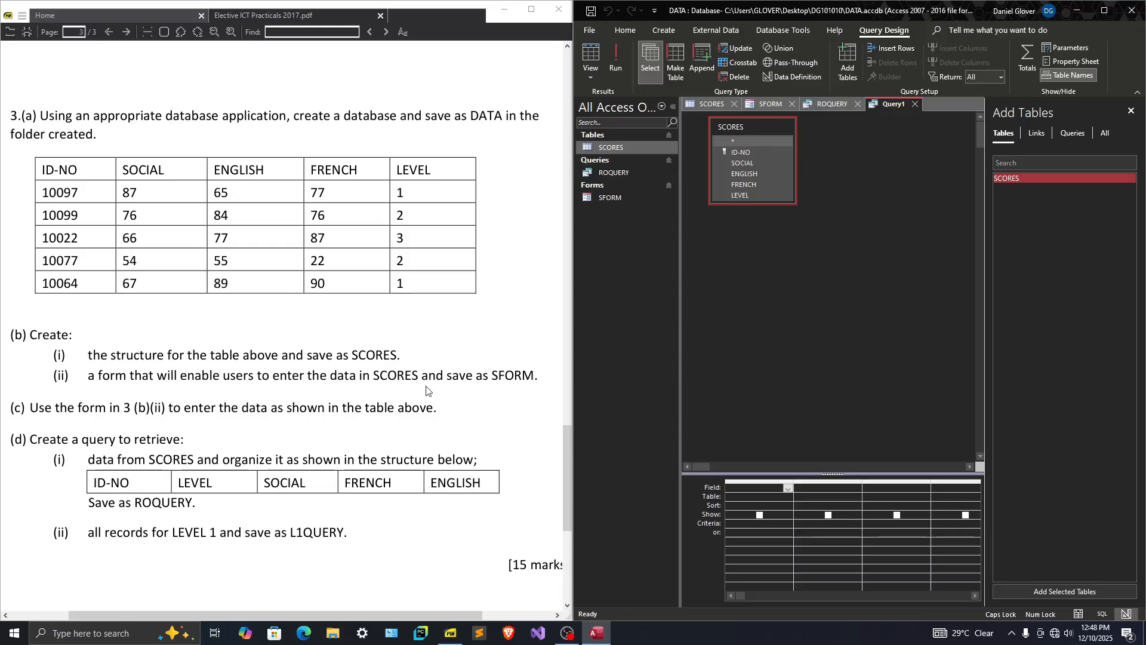
Add the ID-NO, SOCIAL, ENGLISH, FRENCH and LEVEL fields to the query grid and dismiss the table list.
double_click(740, 152)
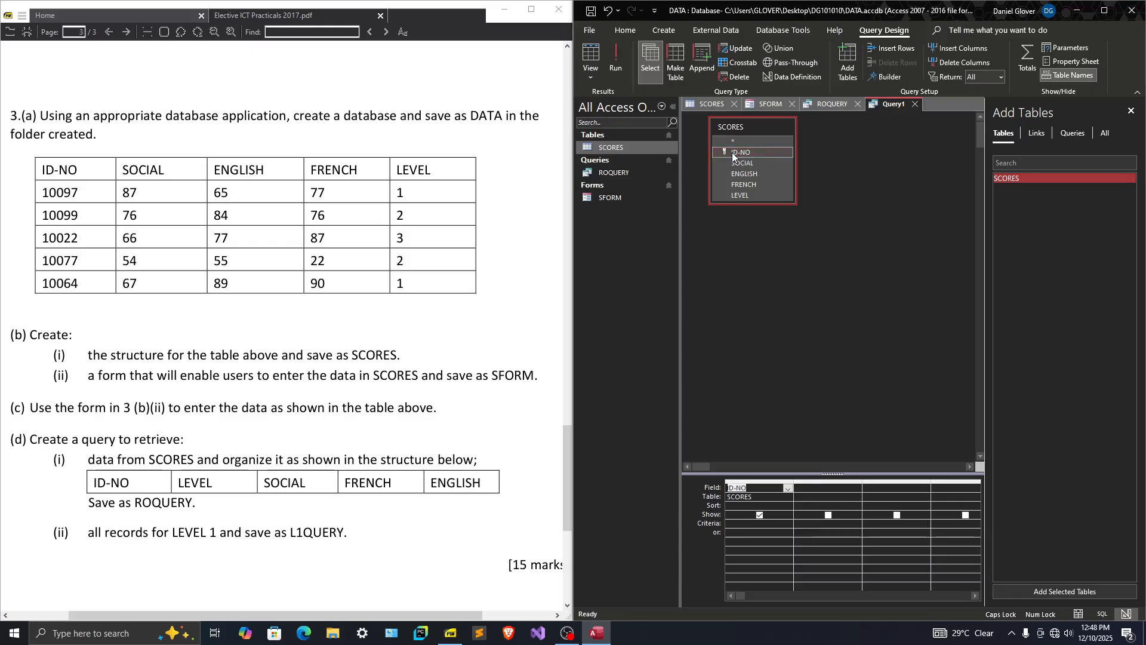
double_click(753, 163)
double_click(749, 174)
double_click(744, 185)
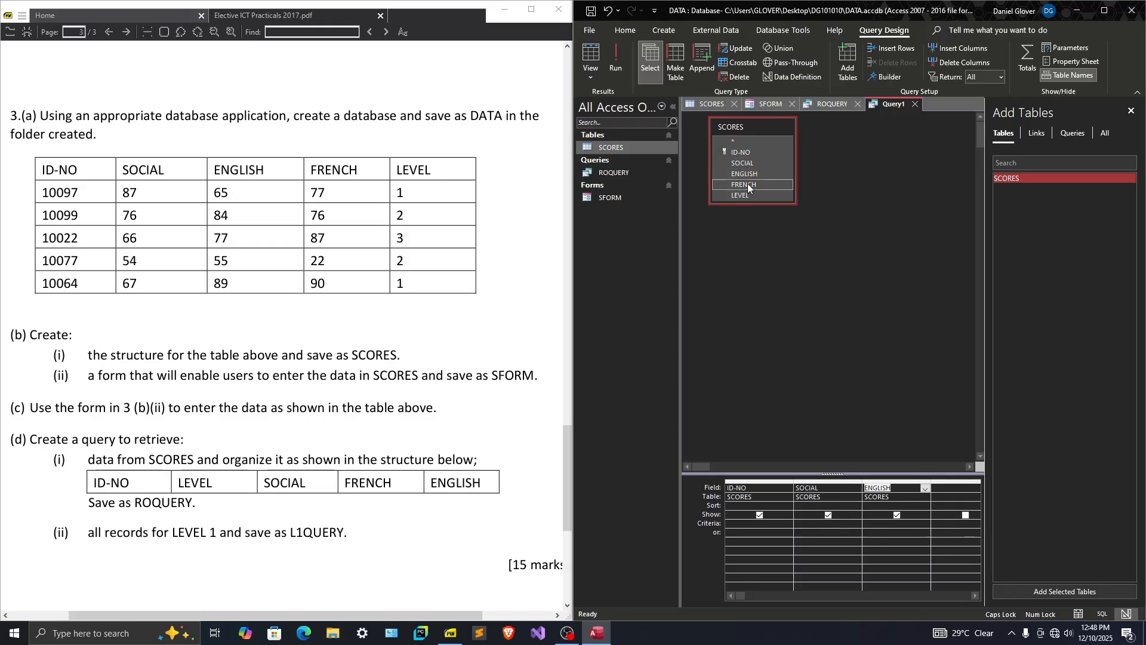
double_click(741, 195)
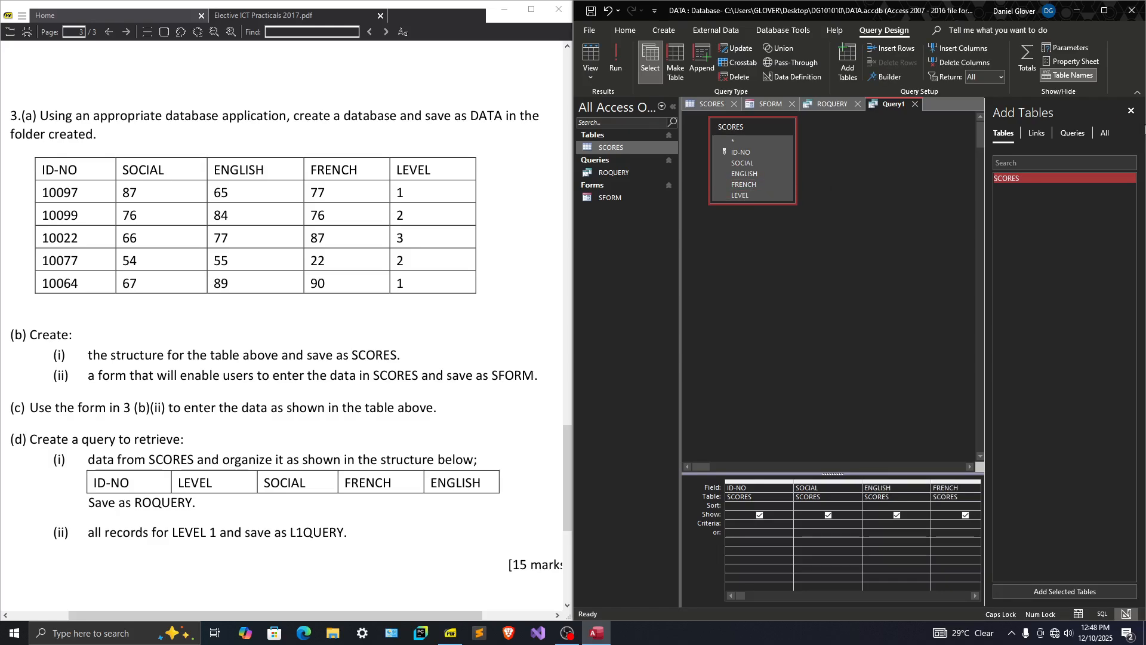
left_click(1131, 111)
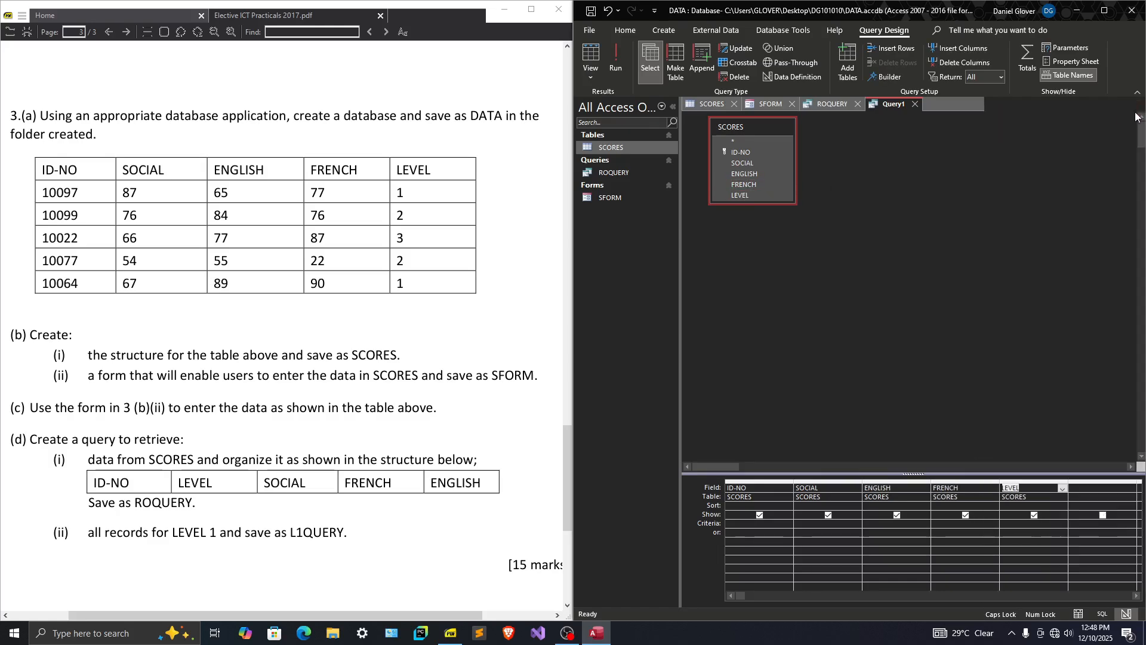
Maximize the database window and set the criterion of the LEVEL field to 1.
left_click(1096, 17)
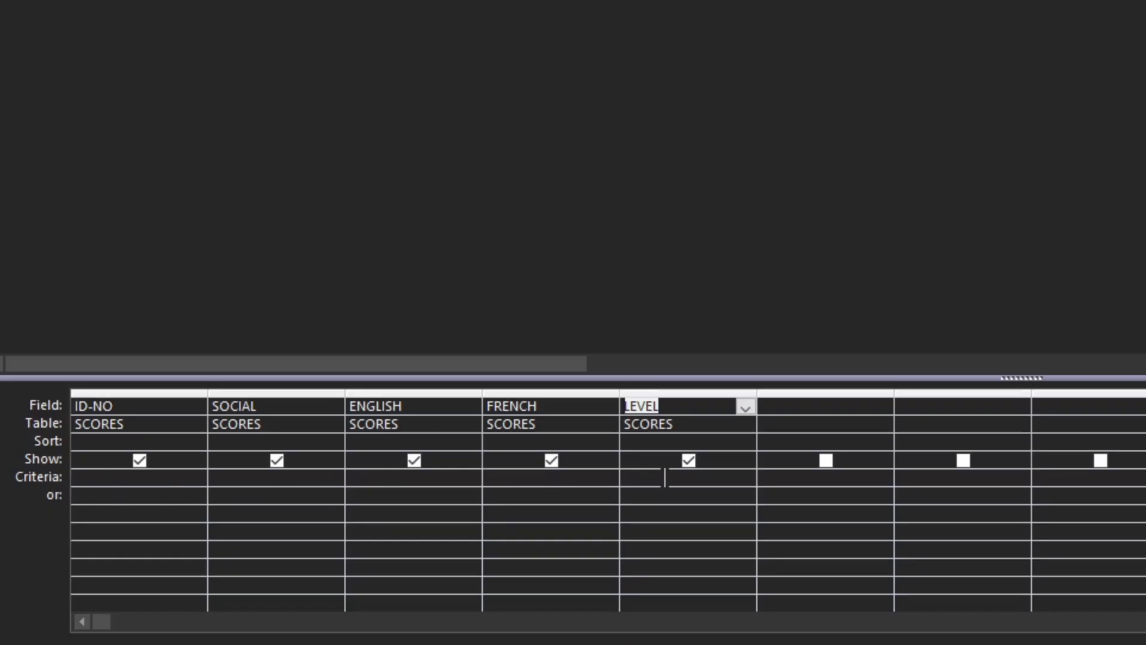
left_click(638, 477)
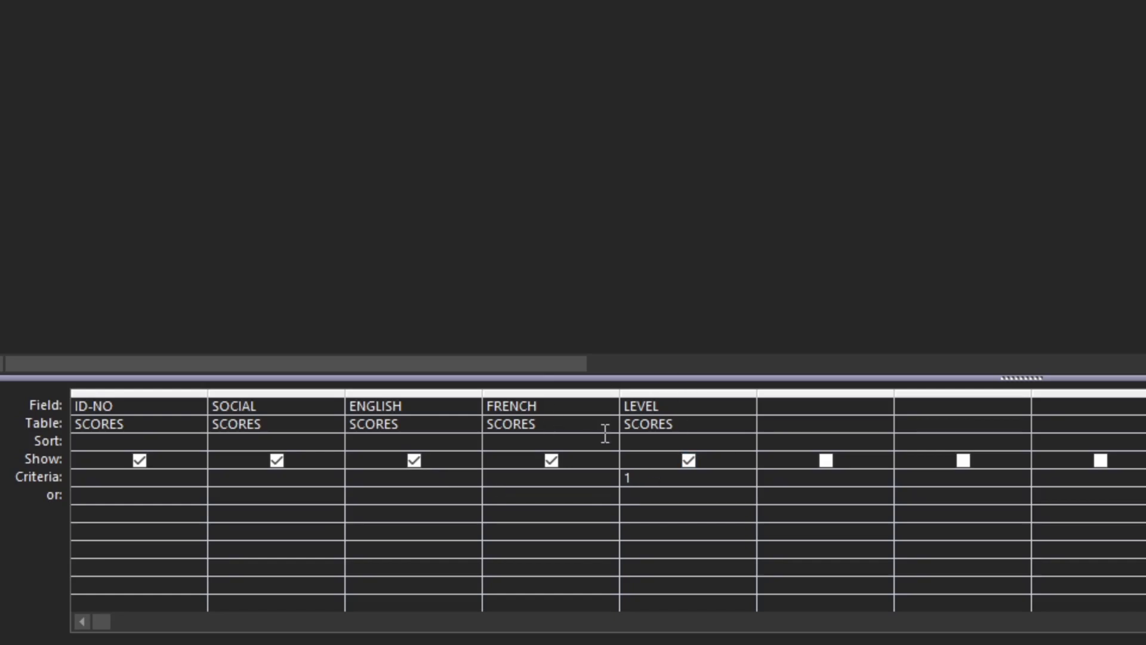
left_click_drag(638, 474, 618, 477)
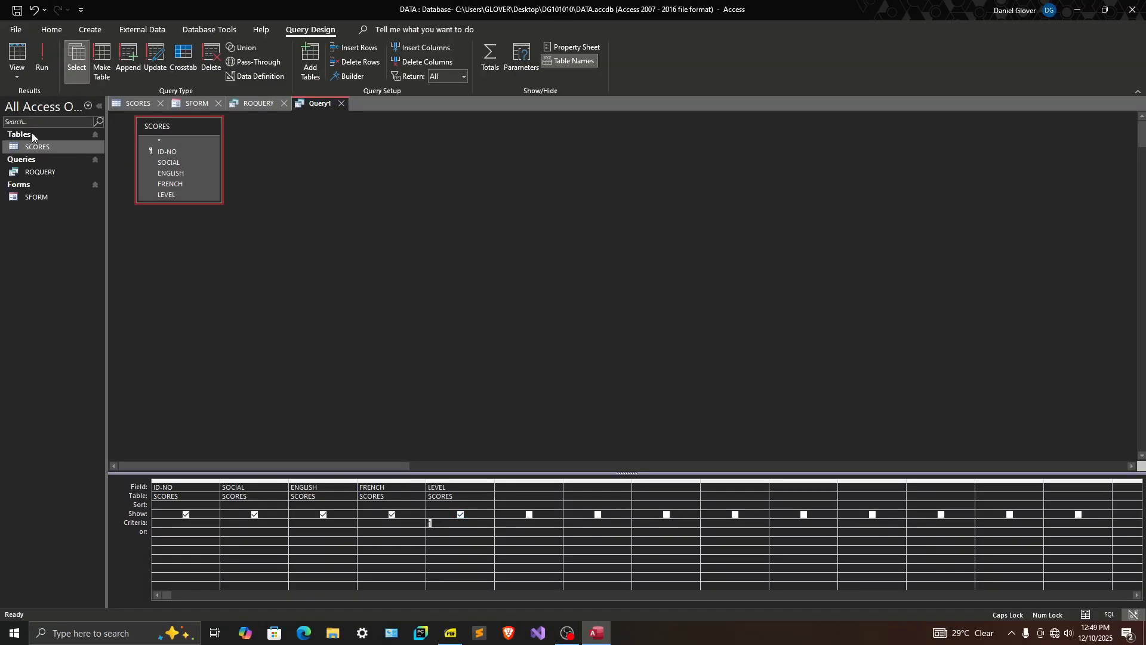
Run the query, check the LEVEL values of the retrieved records, and return to Design View.
left_click(46, 66)
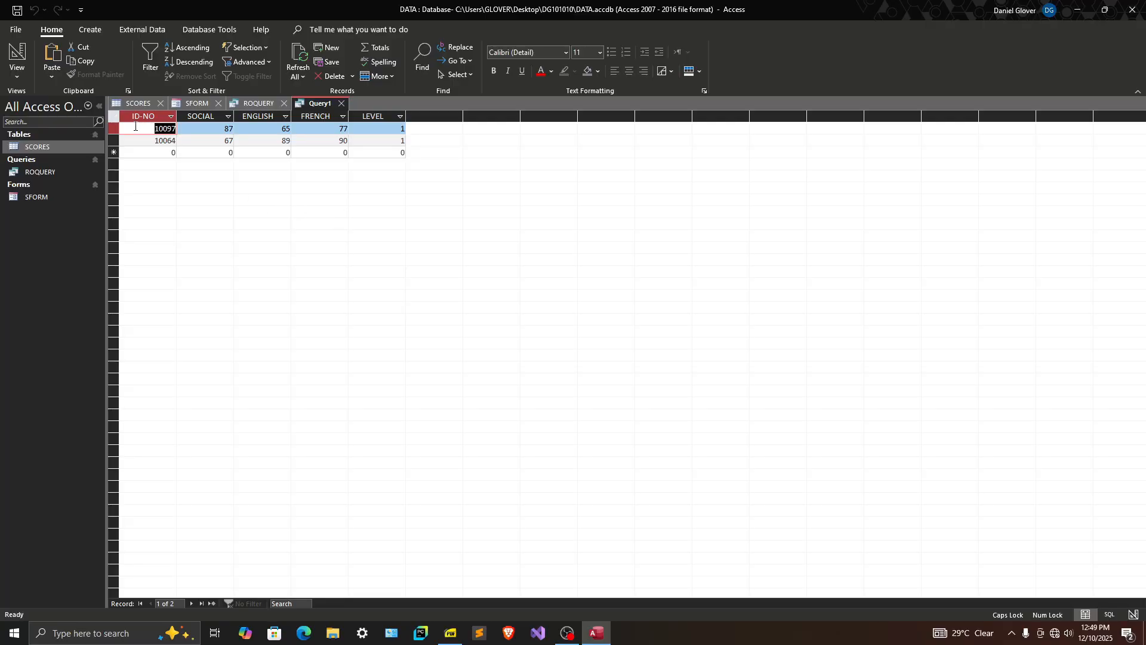
left_click(381, 128)
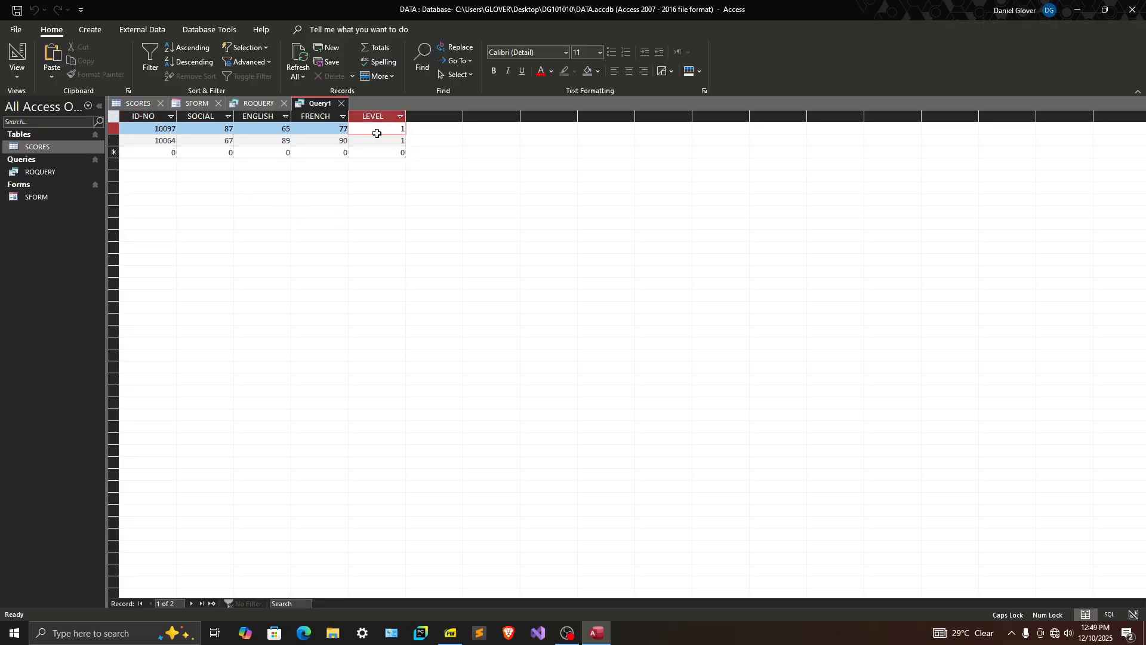
left_click(16, 55)
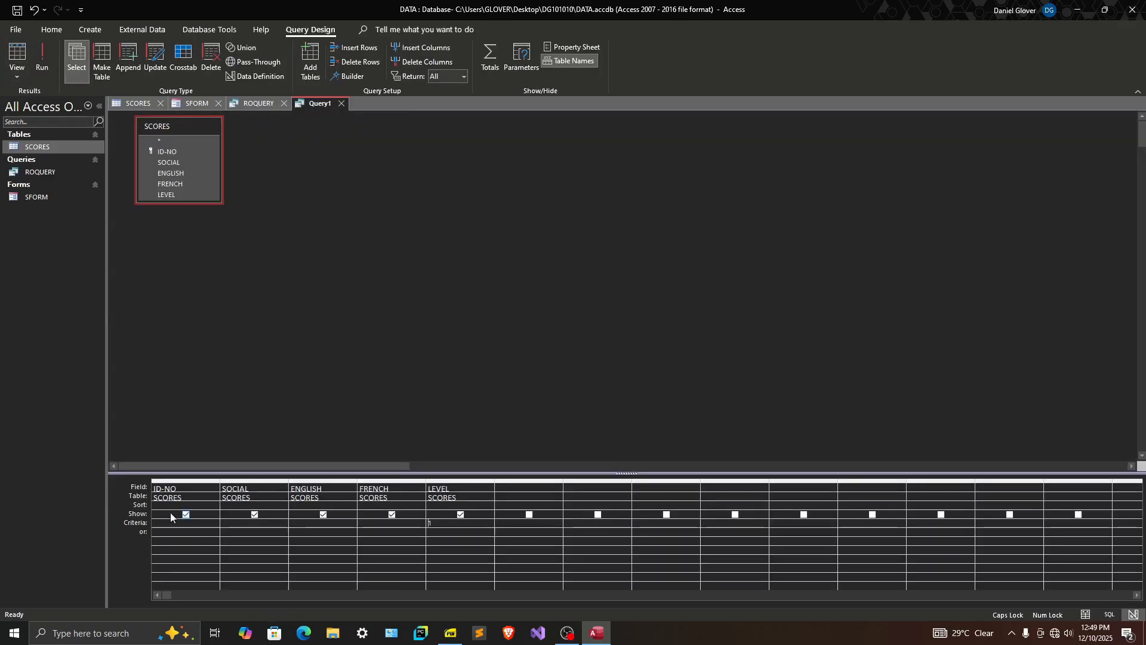
Try hiding the FRENCH field from the query results, run the query, and set the field to show again.
left_click(392, 514)
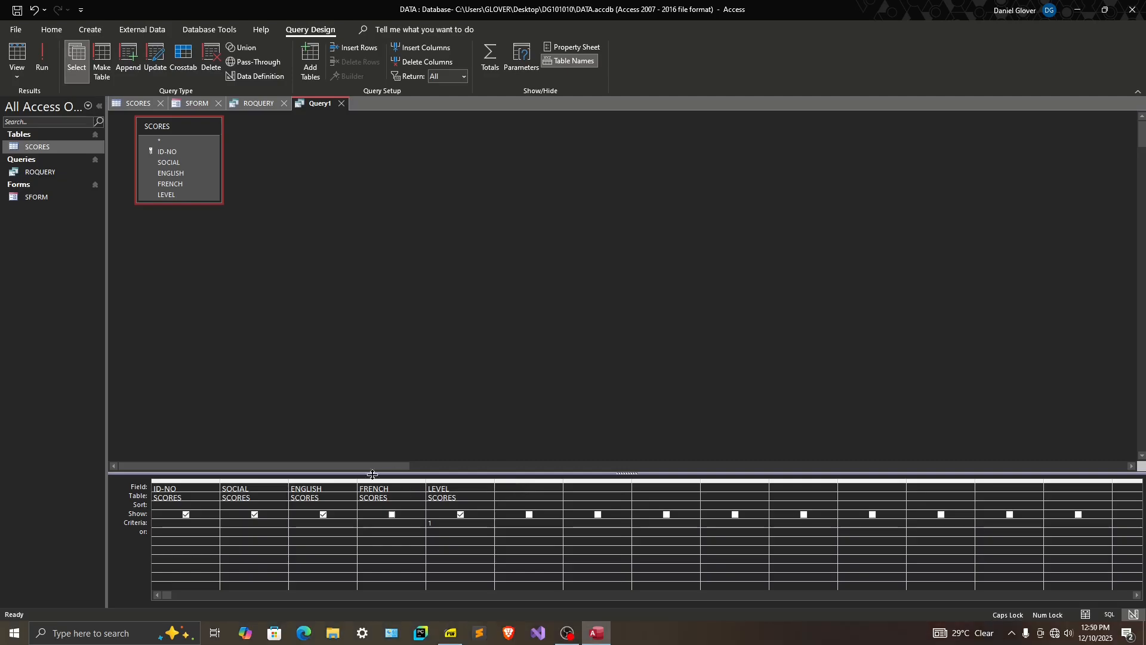
left_click(47, 58)
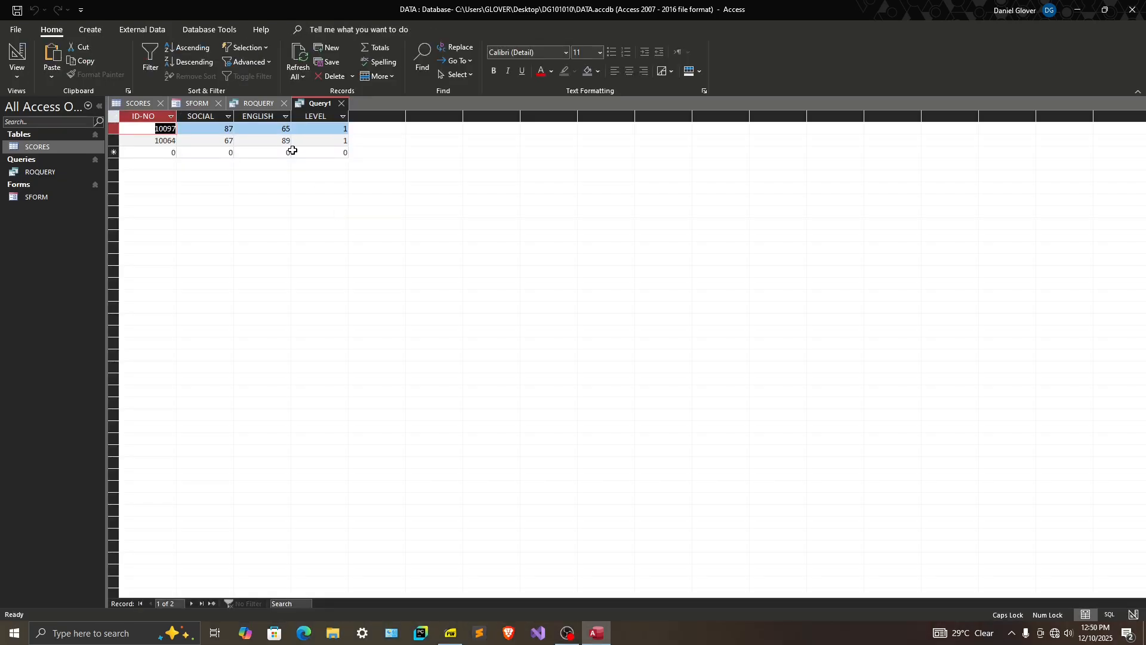
left_click(17, 57)
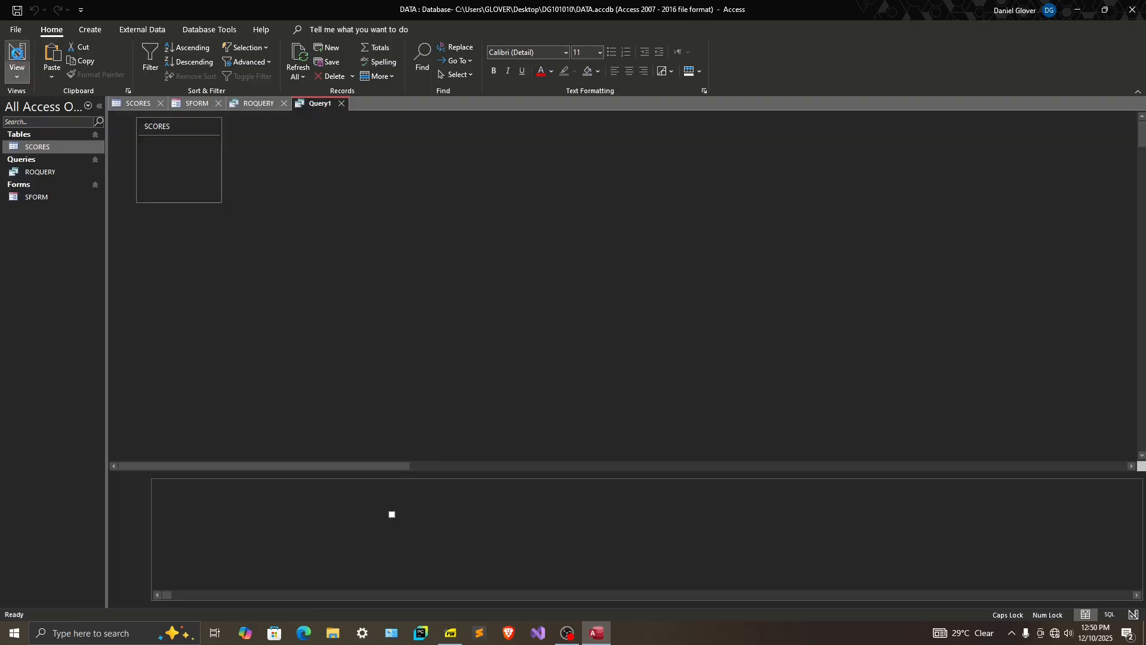
left_click(392, 515)
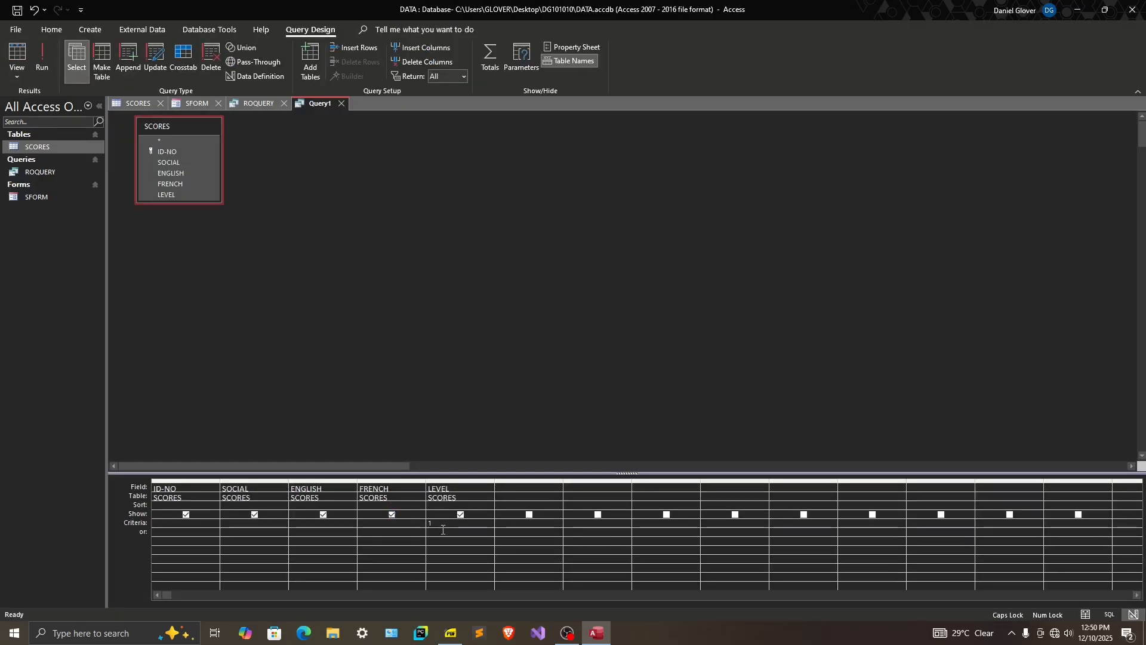
Run the query with all fields shown and save it as L1QUERY, keeping the database window beside the exam question.
left_click(45, 65)
left_click_drag(551, 17, 887, 87)
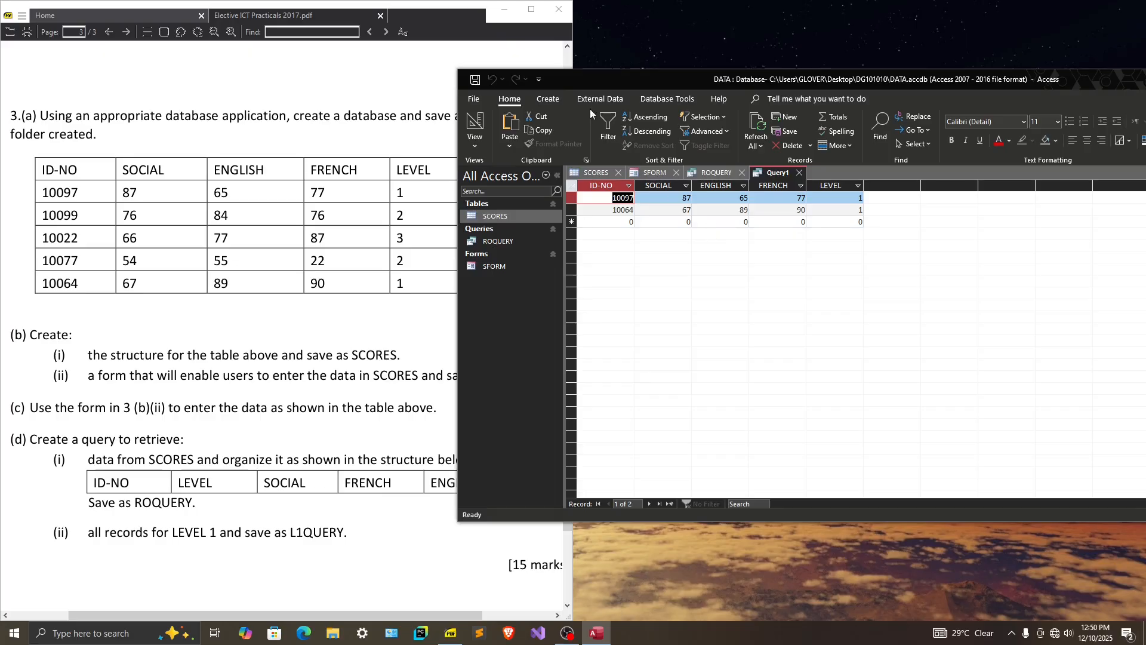
left_click(475, 79)
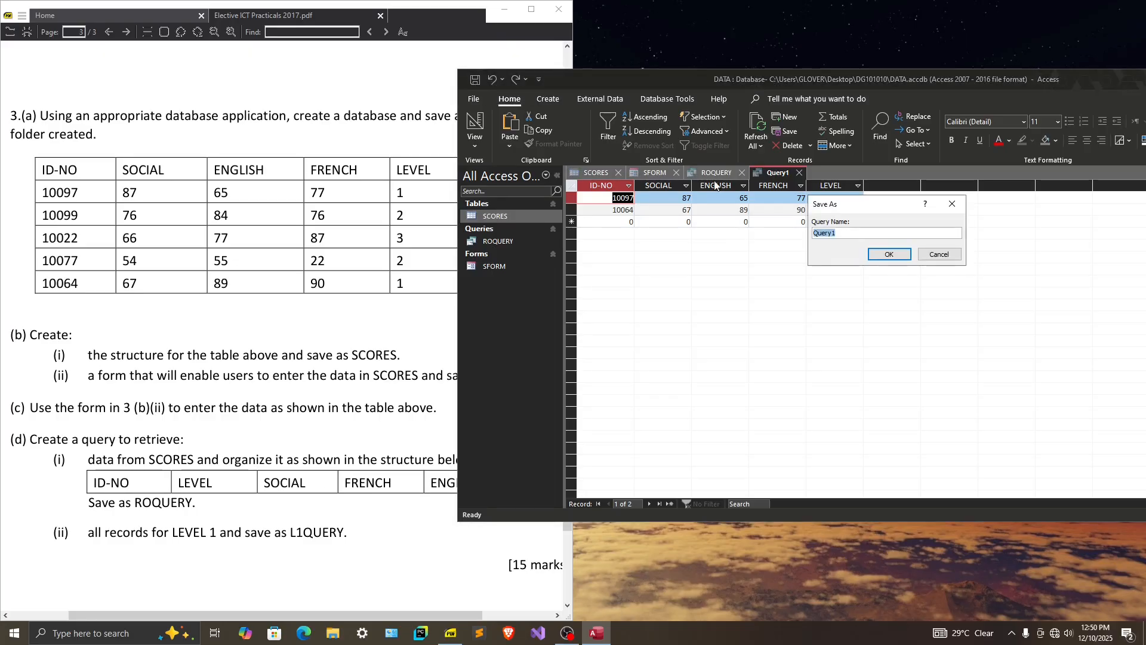
type("L1QUERY")
left_click(888, 254)
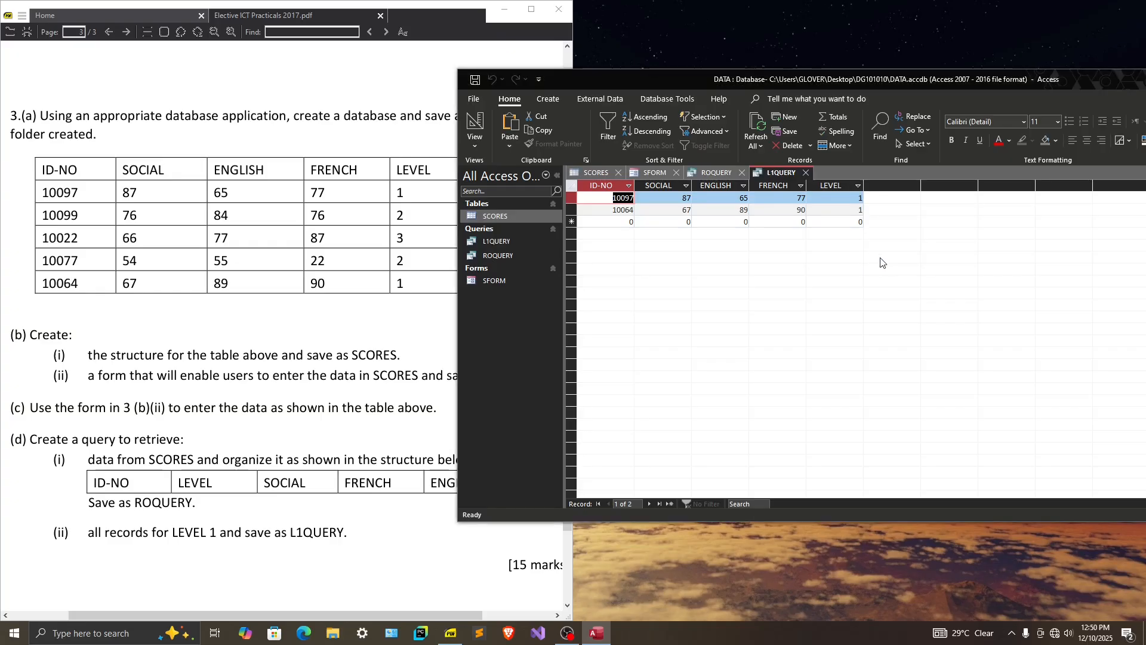
double_click(931, 81)
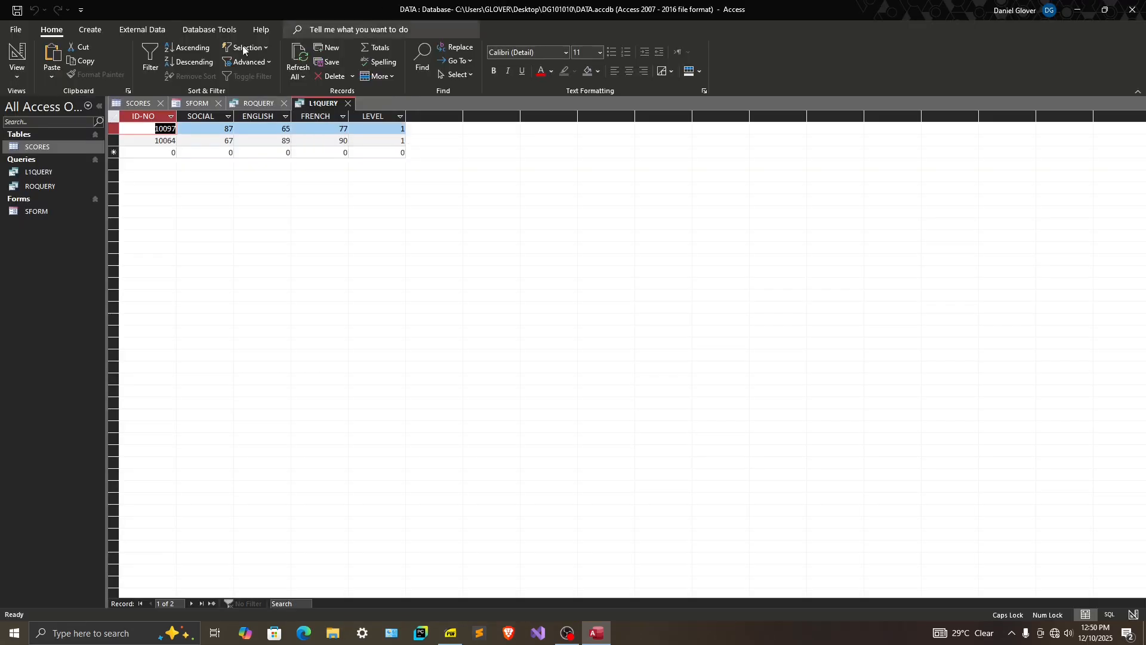
double_click(382, 12)
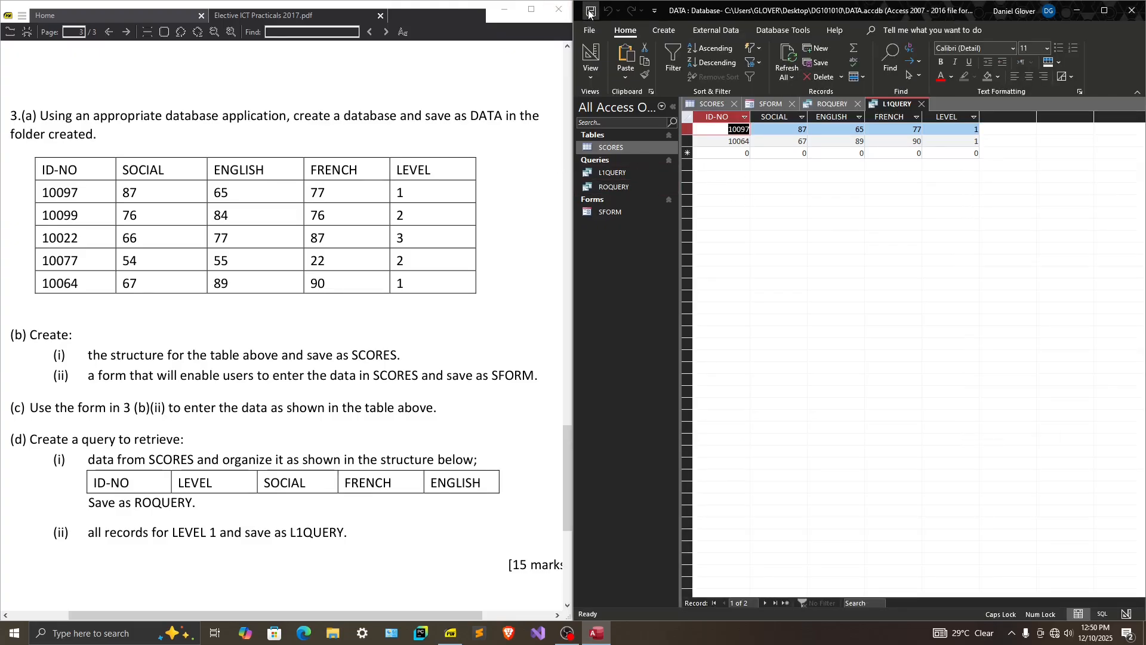
Review the SCORES table, the SFORM form, and the ROQUERY and L1QUERY results against the exam question.
left_click(707, 103)
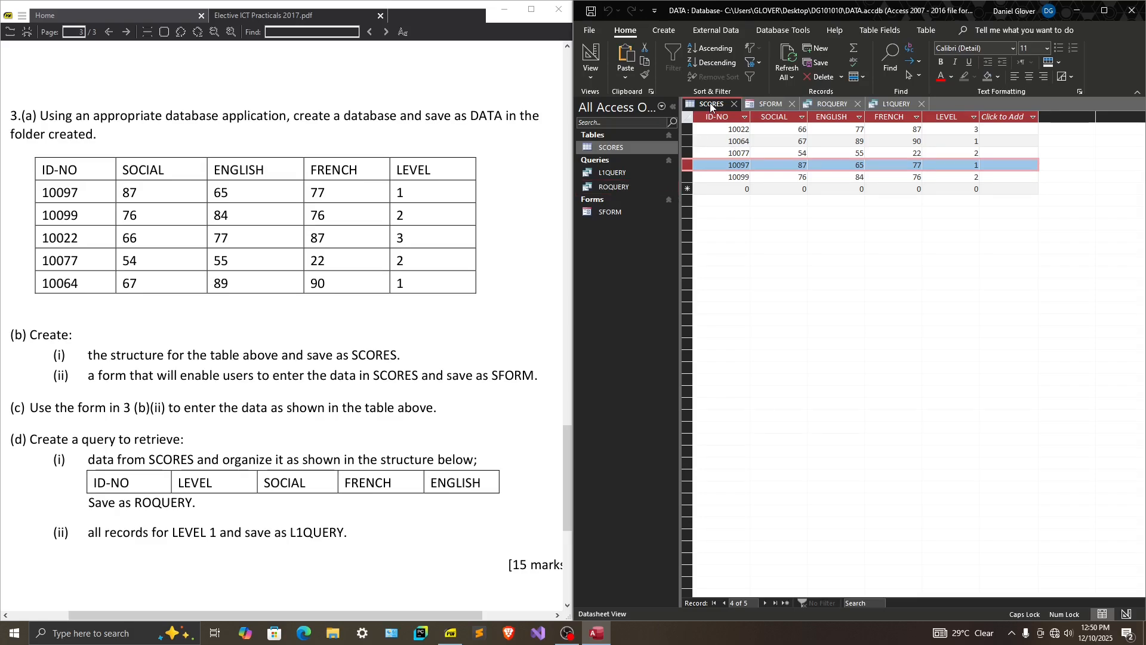
left_click(764, 105)
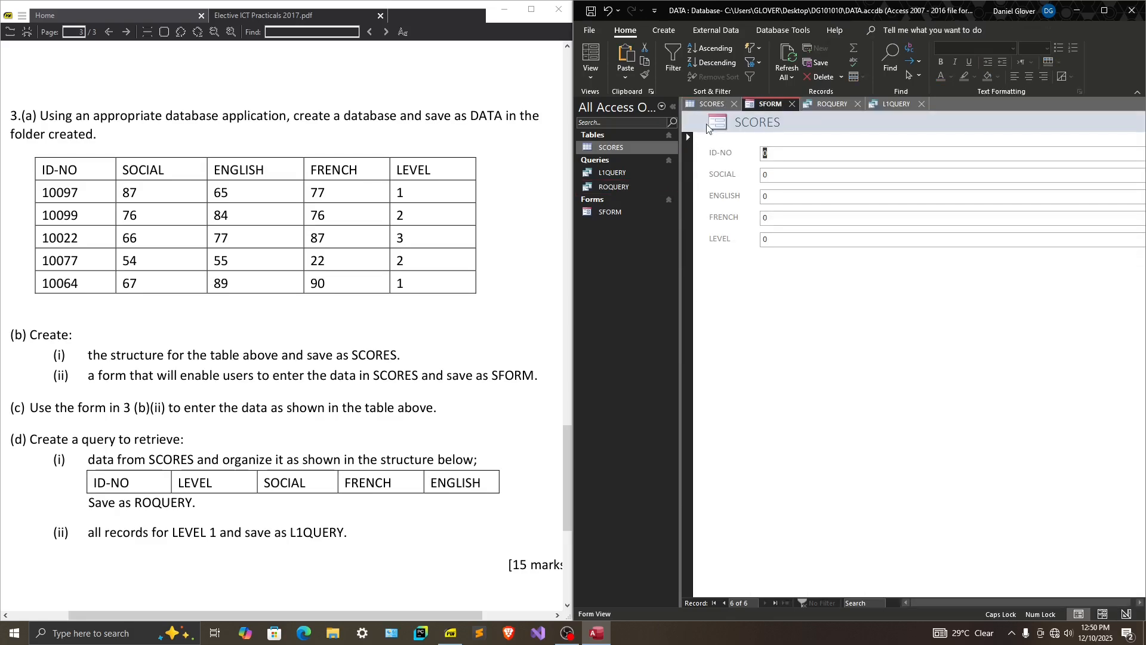
left_click(704, 104)
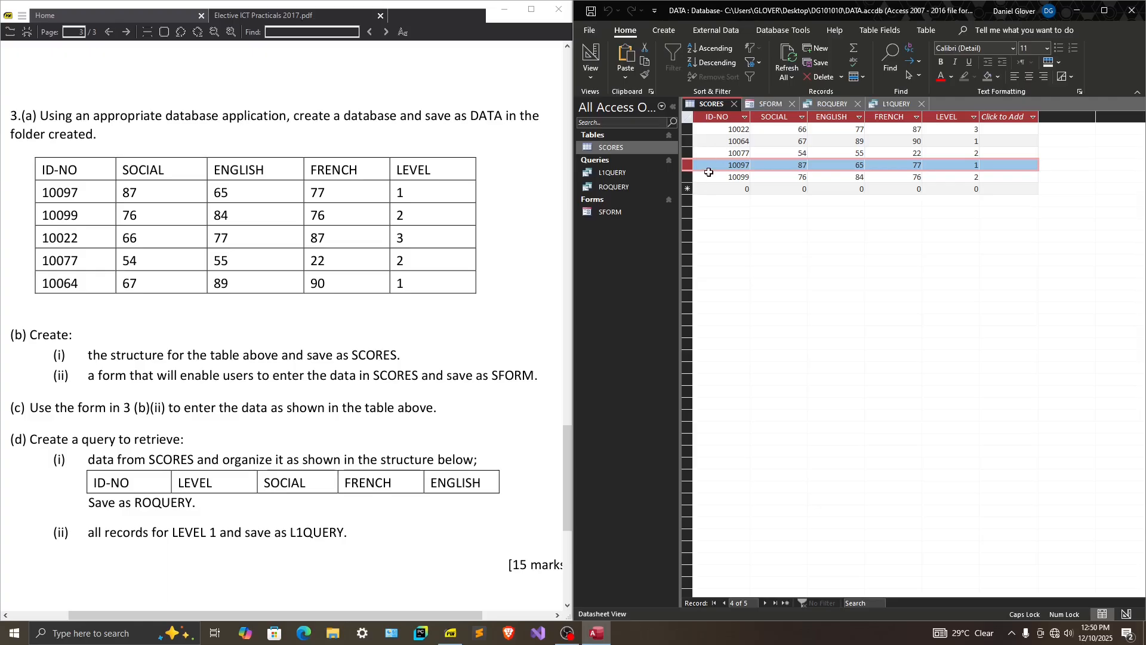
left_click(832, 103)
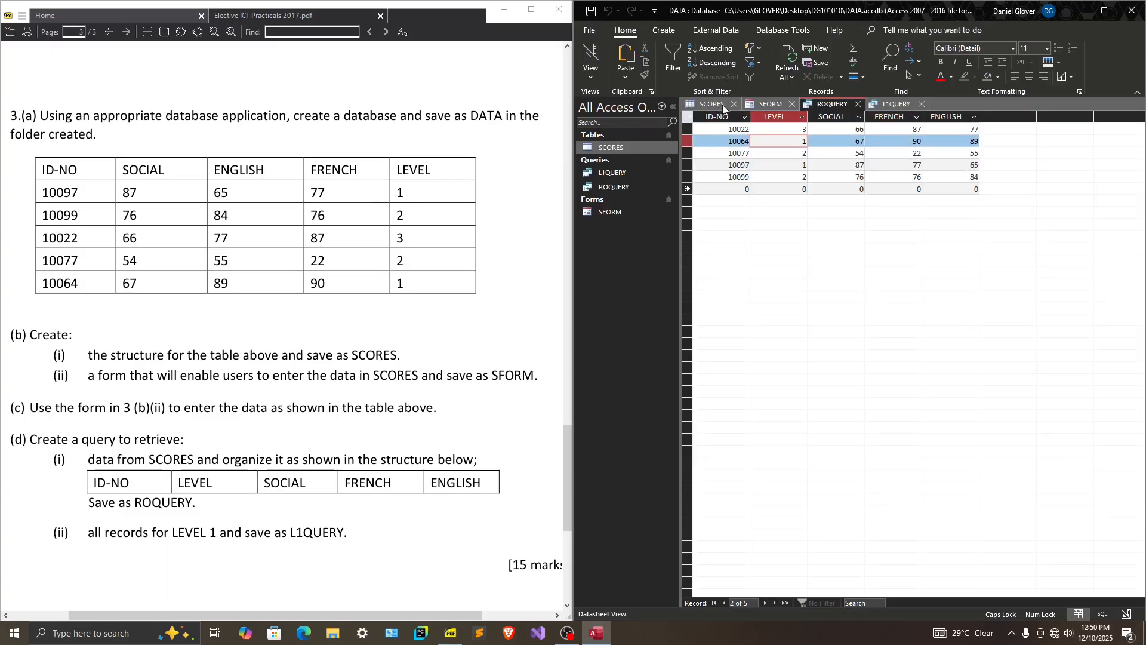
left_click(721, 103)
left_click(824, 105)
left_click(895, 105)
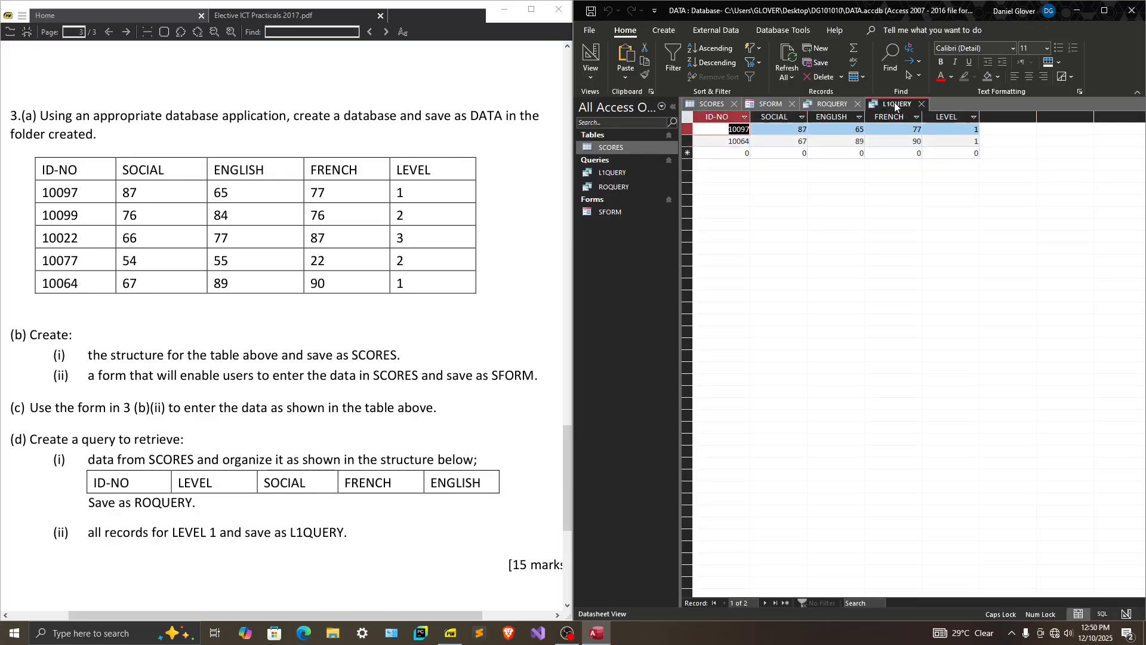